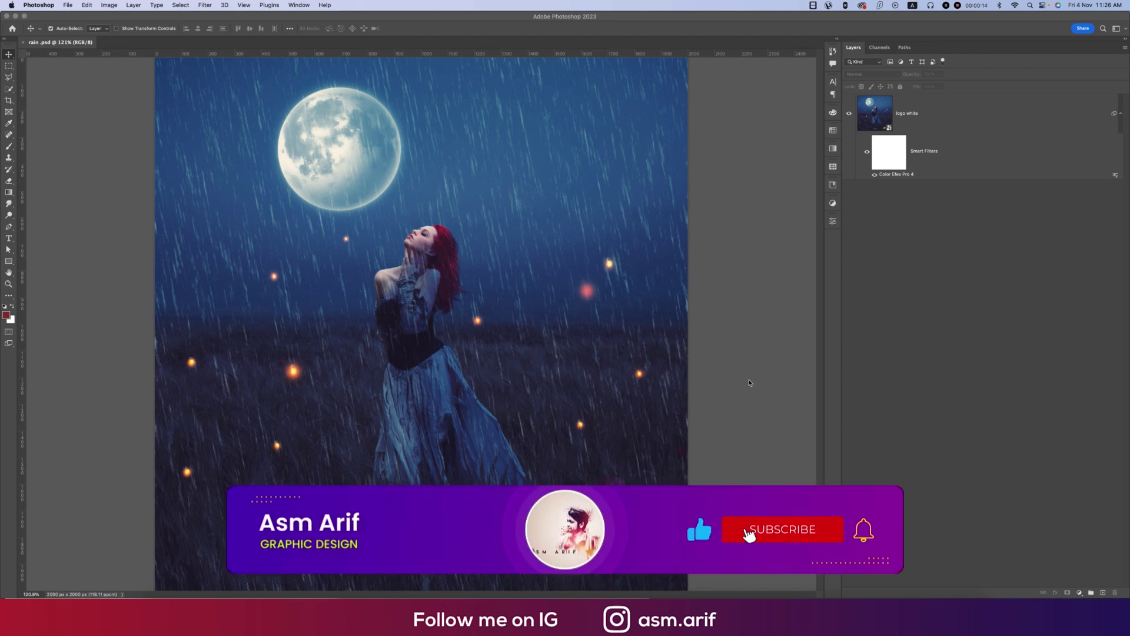
Open the logo white smart object and briefly toggle its sky, grass, woman, Color Lookup 1 and moon layers
{"action": "double_click", "coordinate": [891, 129]}
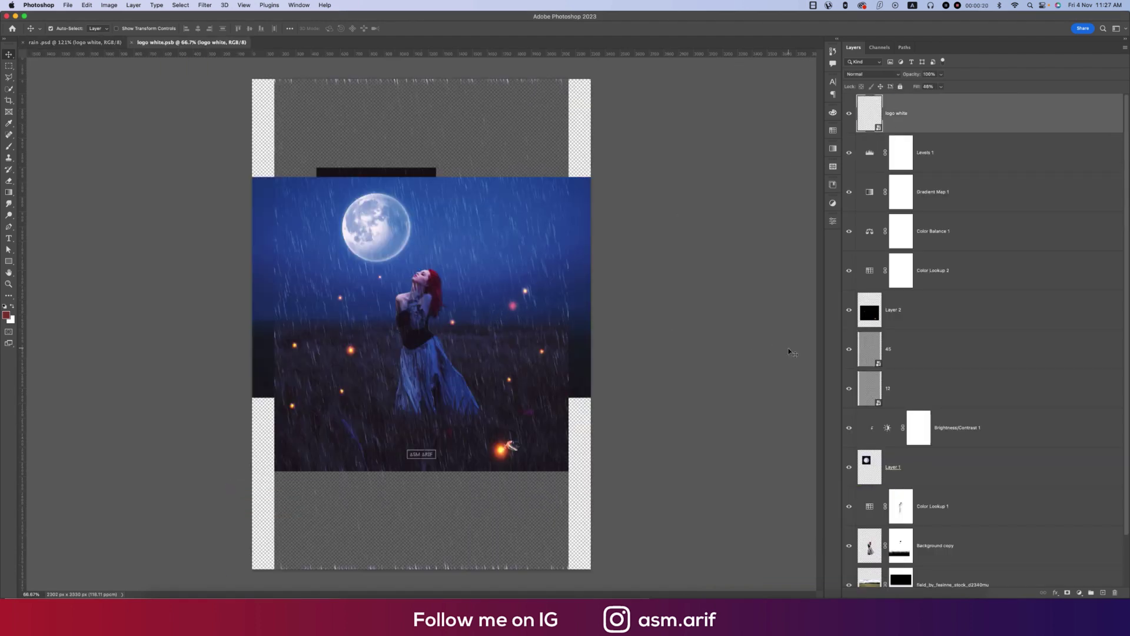
{"action": "scroll", "coordinate": [883, 353], "scroll_direction": "down", "scroll_amount": 2}
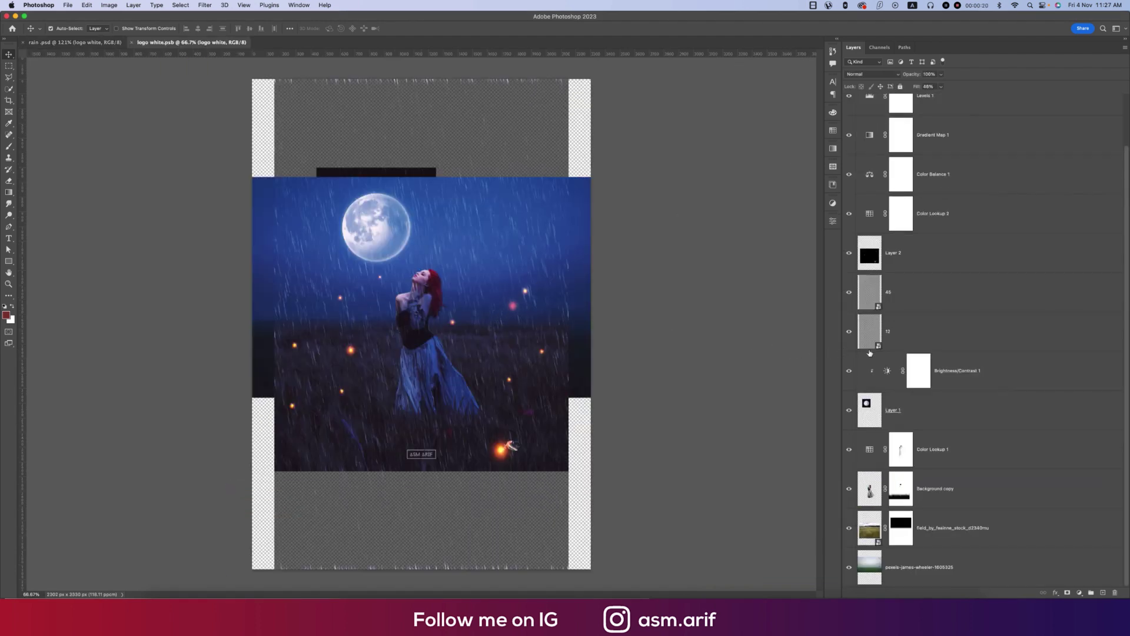
{"action": "left_click", "coordinate": [849, 567]}
{"action": "left_click", "coordinate": [849, 567]}
{"action": "left_click", "coordinate": [850, 529]}
{"action": "left_click", "coordinate": [850, 528]}
{"action": "left_click", "coordinate": [851, 489]}
{"action": "left_click", "coordinate": [850, 489]}
{"action": "left_click", "coordinate": [850, 450]}
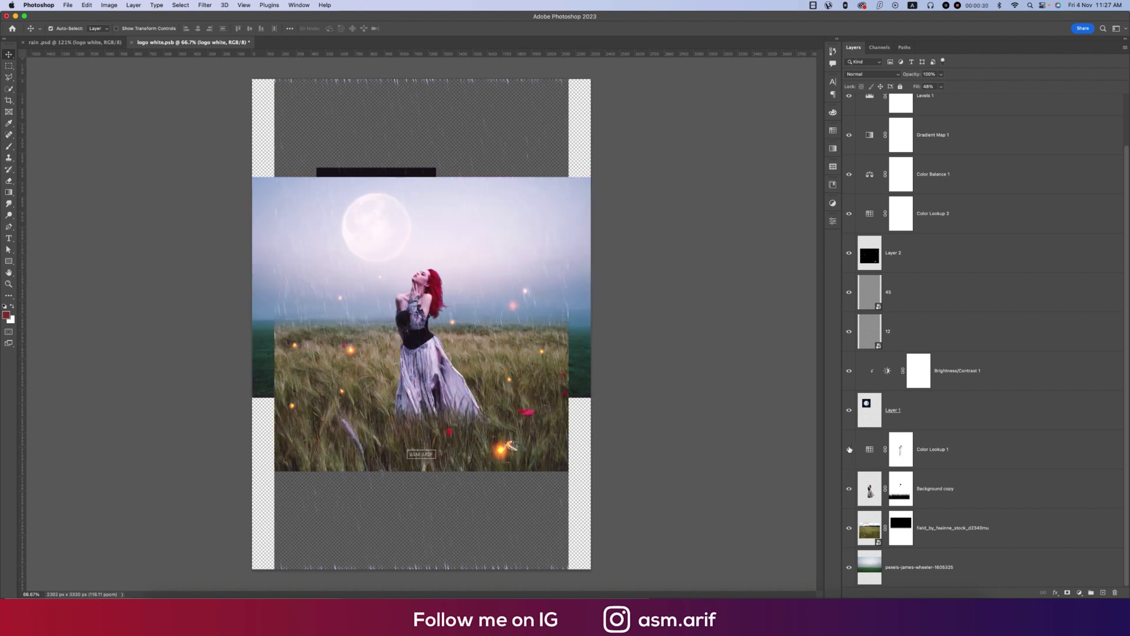
{"action": "left_click", "coordinate": [850, 449]}
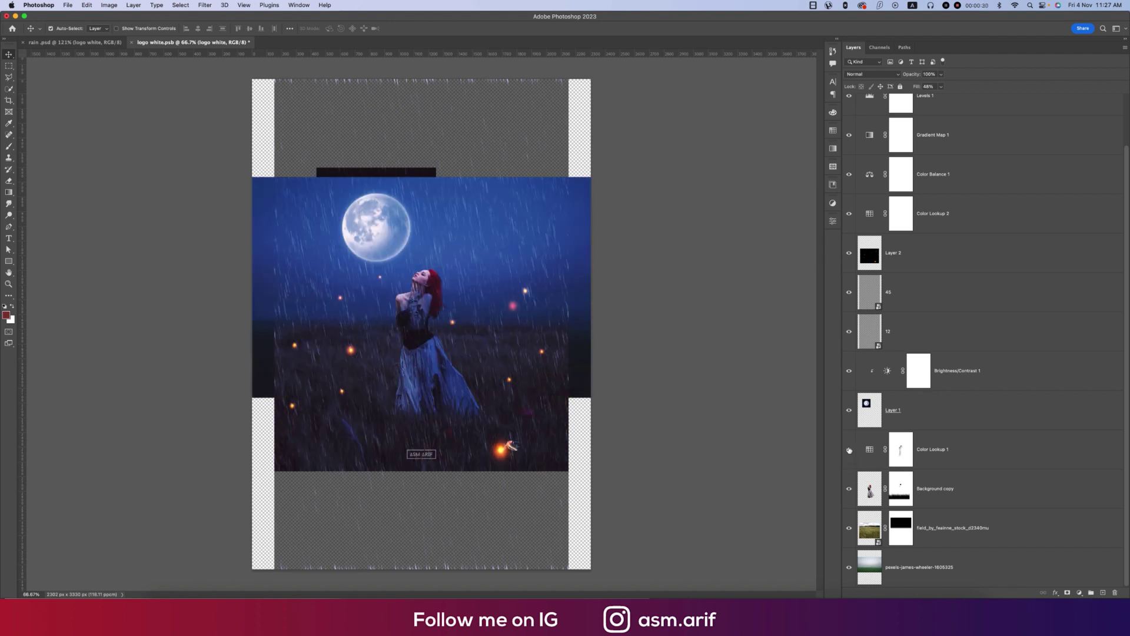
{"action": "left_click", "coordinate": [849, 412]}
{"action": "left_click", "coordinate": [850, 412]}
{"action": "left_click", "coordinate": [849, 372]}
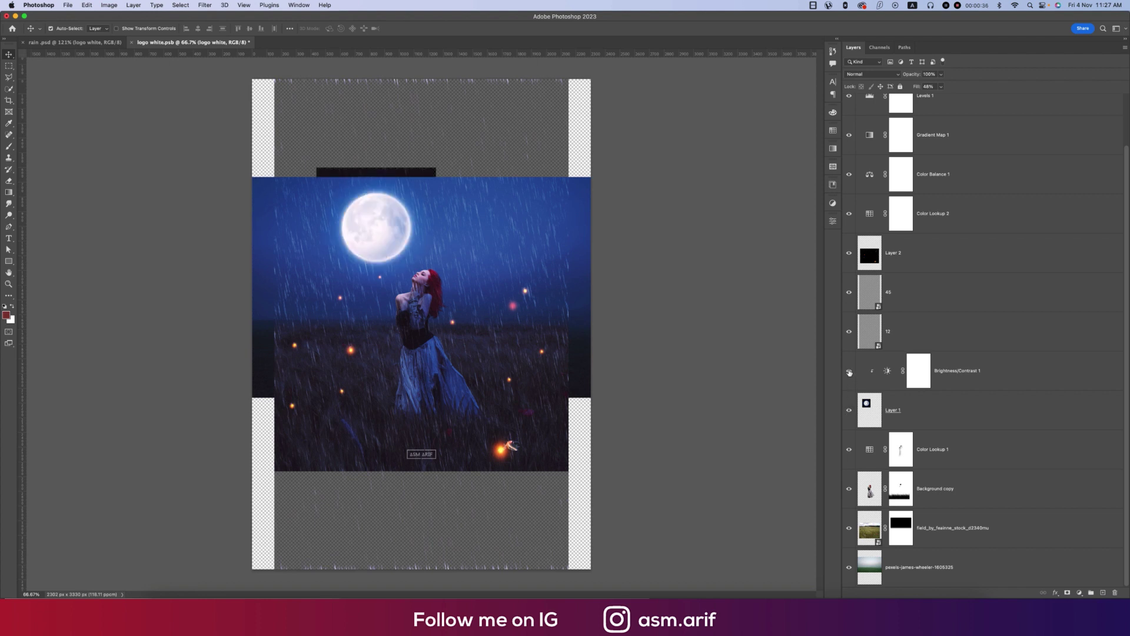
{"action": "left_click", "coordinate": [849, 371]}
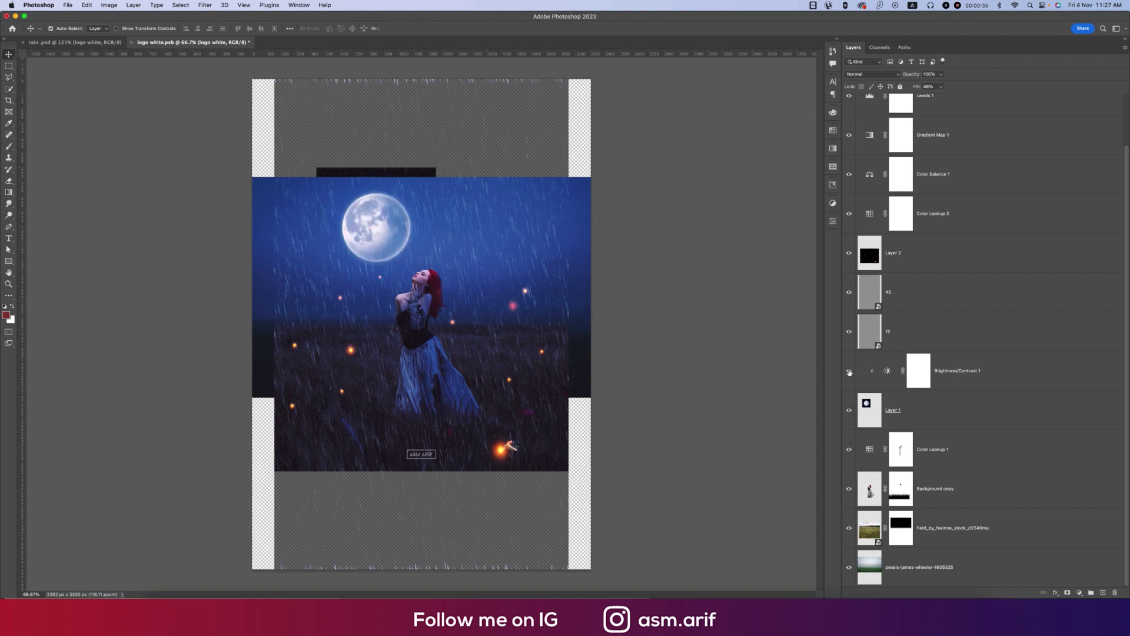
Toggle the rain, Layer 2, grading and Gradient Map layers, then close logo white without saving
{"action": "left_click", "coordinate": [850, 332]}
{"action": "left_click", "coordinate": [850, 332]}
{"action": "left_click", "coordinate": [850, 293]}
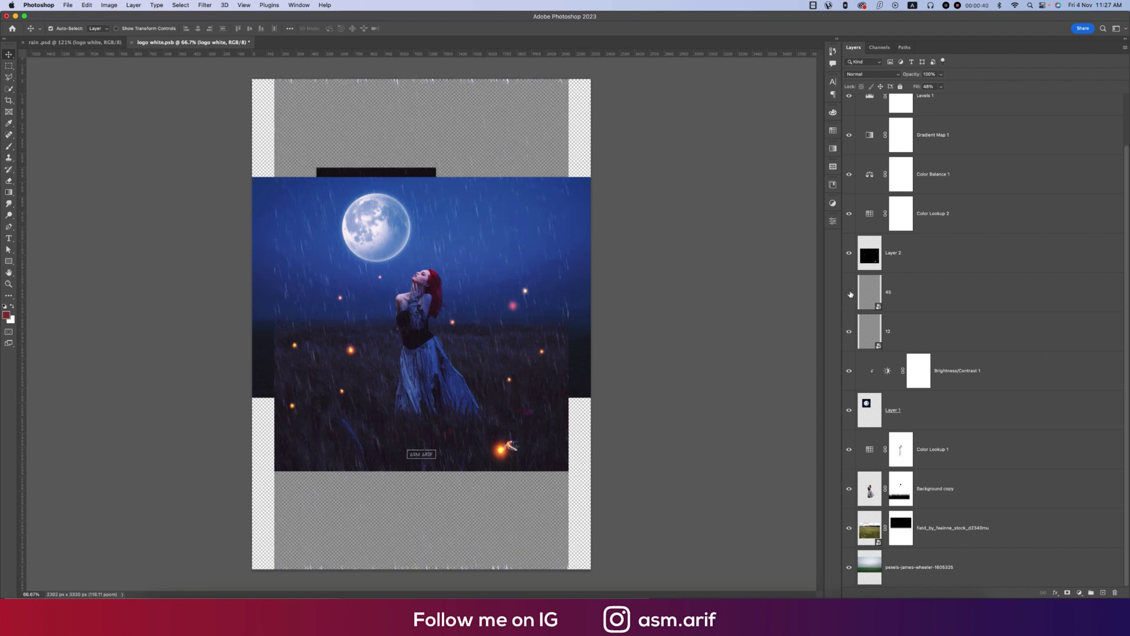
{"action": "left_click", "coordinate": [849, 293]}
{"action": "left_click", "coordinate": [849, 254]}
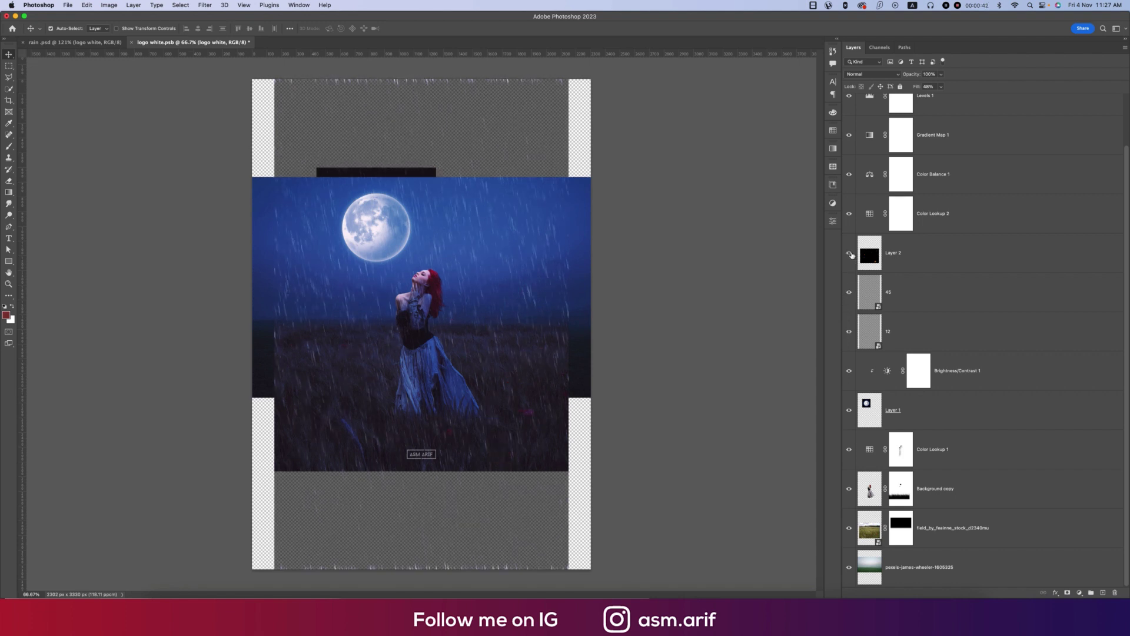
{"action": "left_click", "coordinate": [849, 254]}
{"action": "left_click", "coordinate": [850, 213]}
{"action": "left_click", "coordinate": [850, 213]}
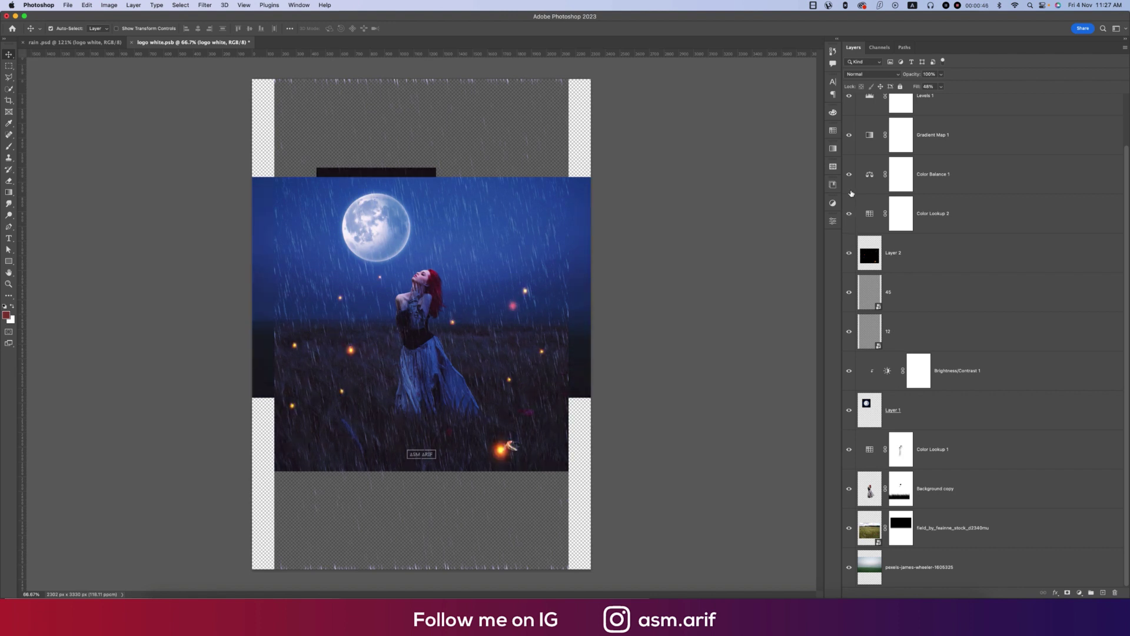
{"action": "left_click", "coordinate": [851, 176]}
{"action": "left_click", "coordinate": [850, 135]}
{"action": "left_click", "coordinate": [850, 174]}
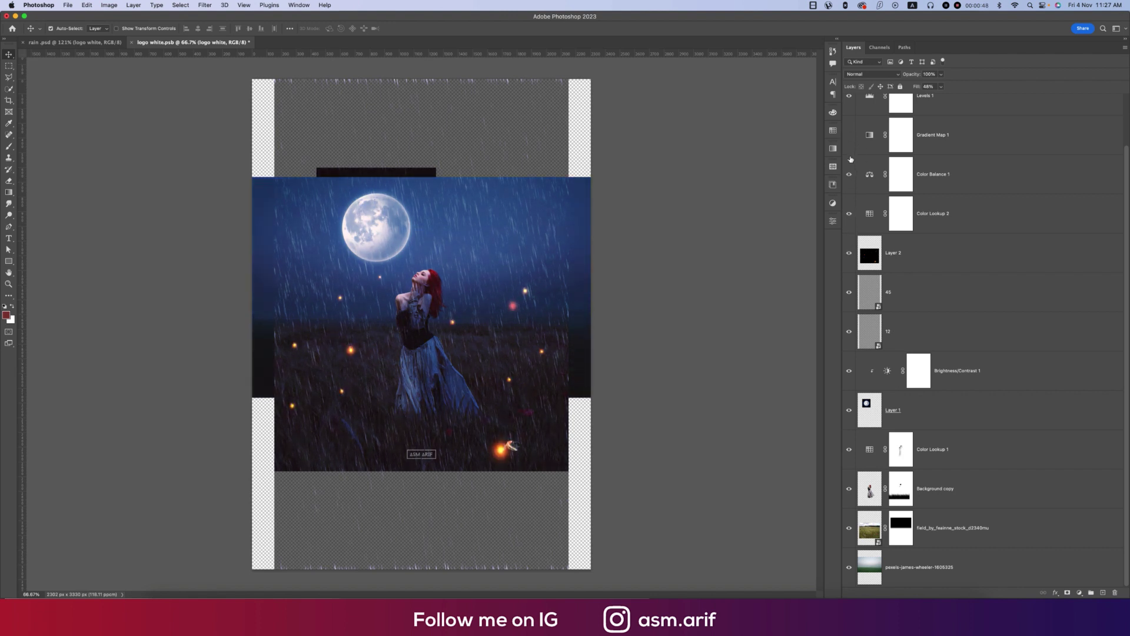
{"action": "left_click", "coordinate": [132, 42]}
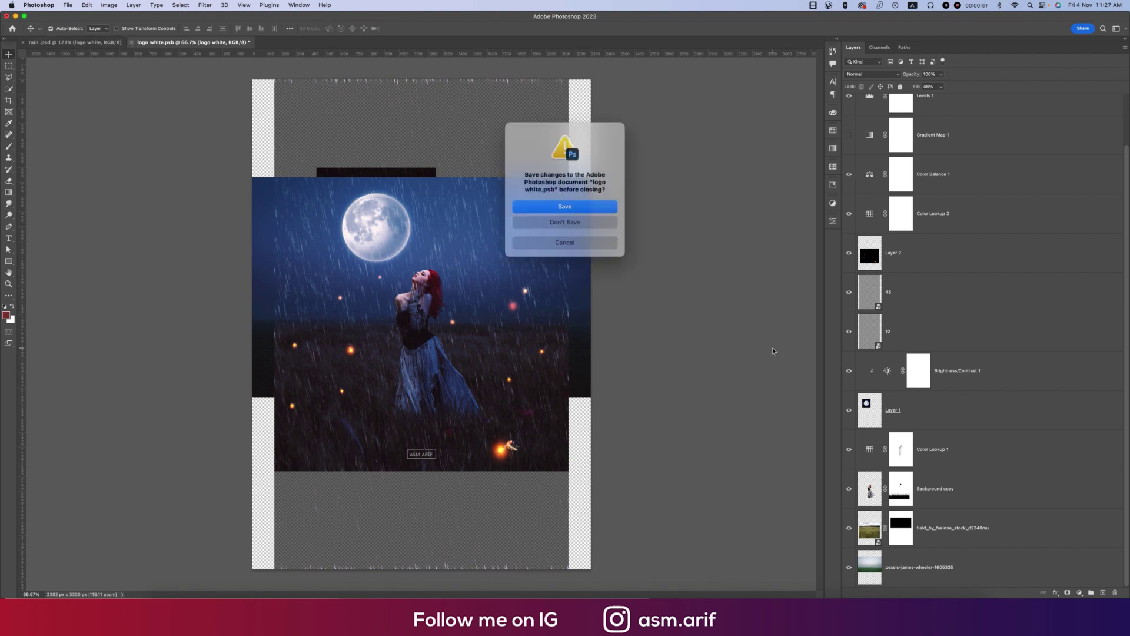
{"action": "left_click", "coordinate": [588, 223]}
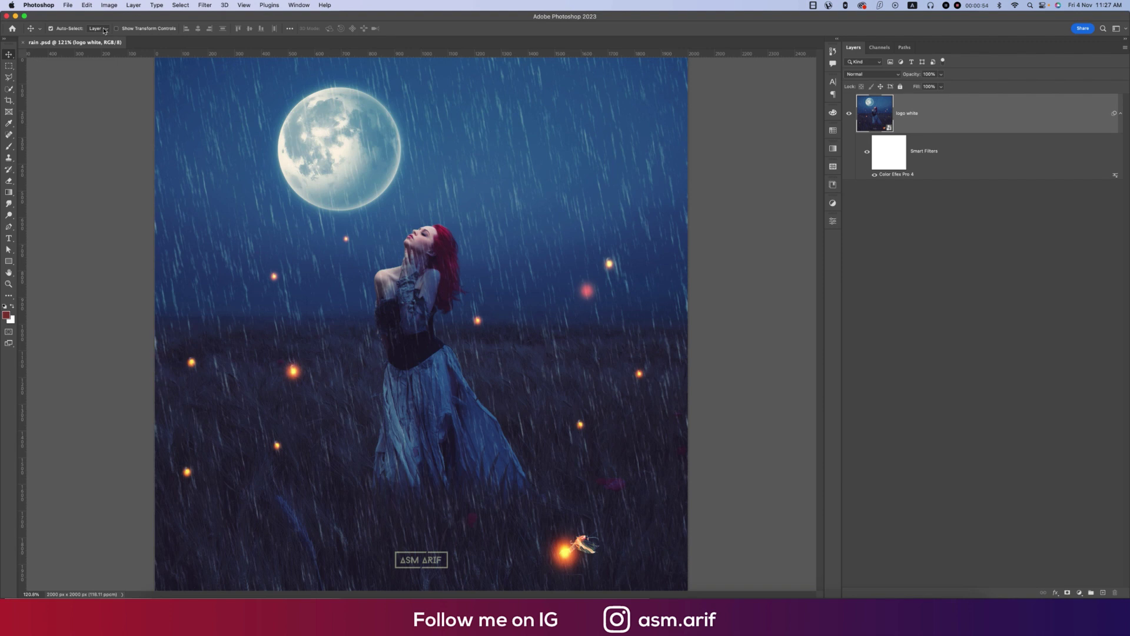
Create a 2000 × 2000 px RGB Color, sRGB document with a transparent background
{"action": "left_click", "coordinate": [68, 5]}
{"action": "left_click", "coordinate": [75, 17]}
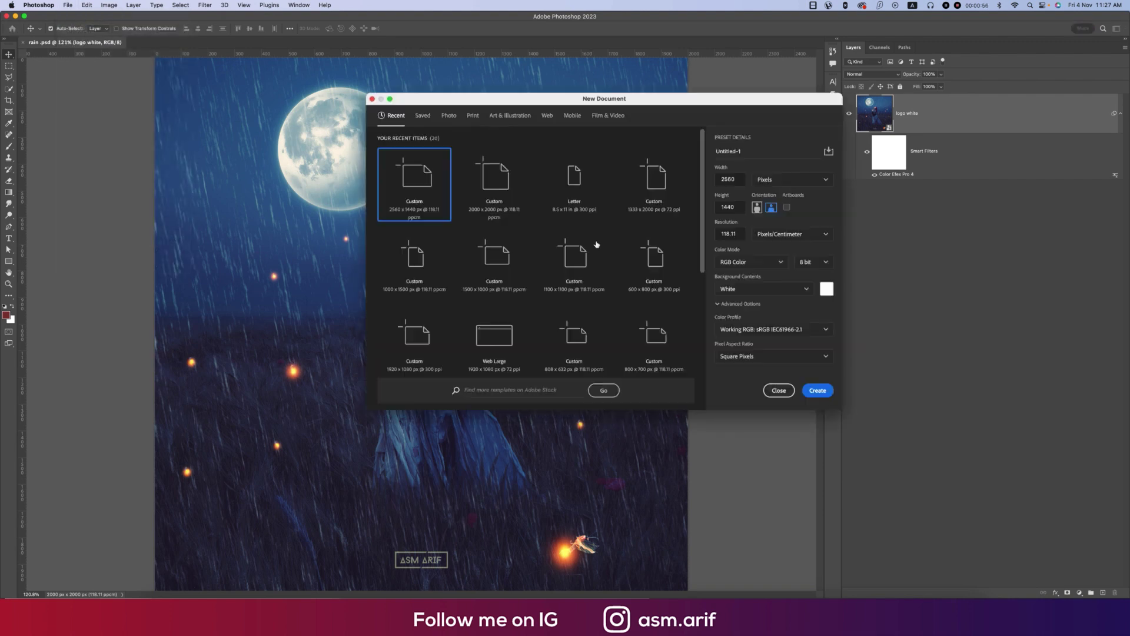
{"action": "left_click", "coordinate": [524, 193]}
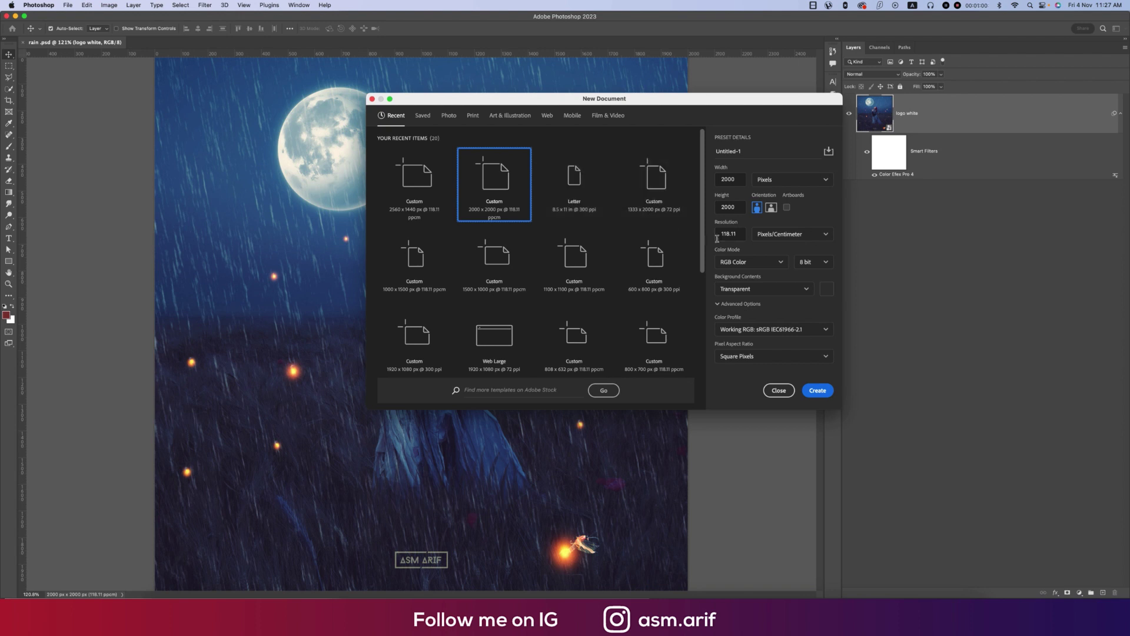
{"action": "double_click", "coordinate": [735, 179]}
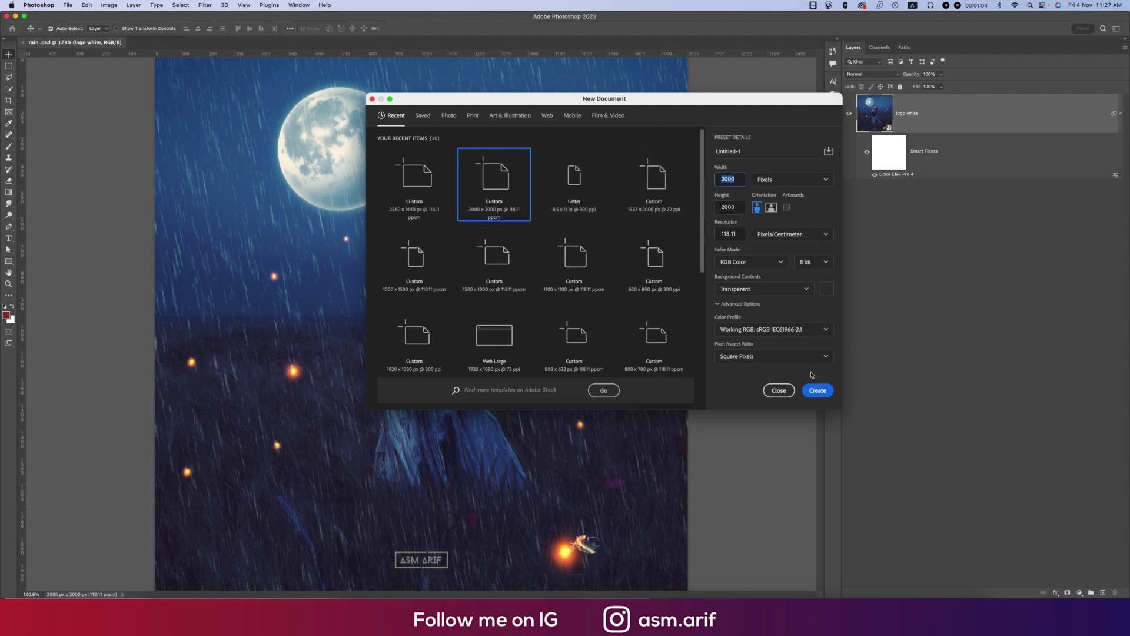
{"action": "left_click", "coordinate": [802, 331]}
{"action": "left_click", "coordinate": [802, 331]}
{"action": "left_click", "coordinate": [802, 331]}
{"action": "left_click", "coordinate": [826, 331]}
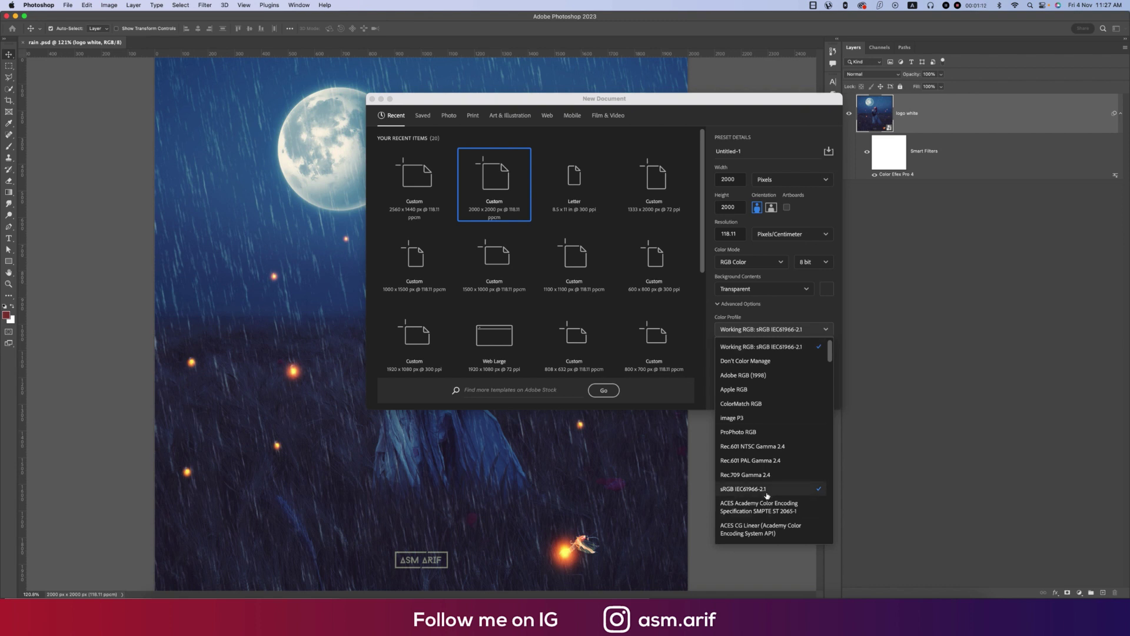
{"action": "left_click", "coordinate": [818, 307]}
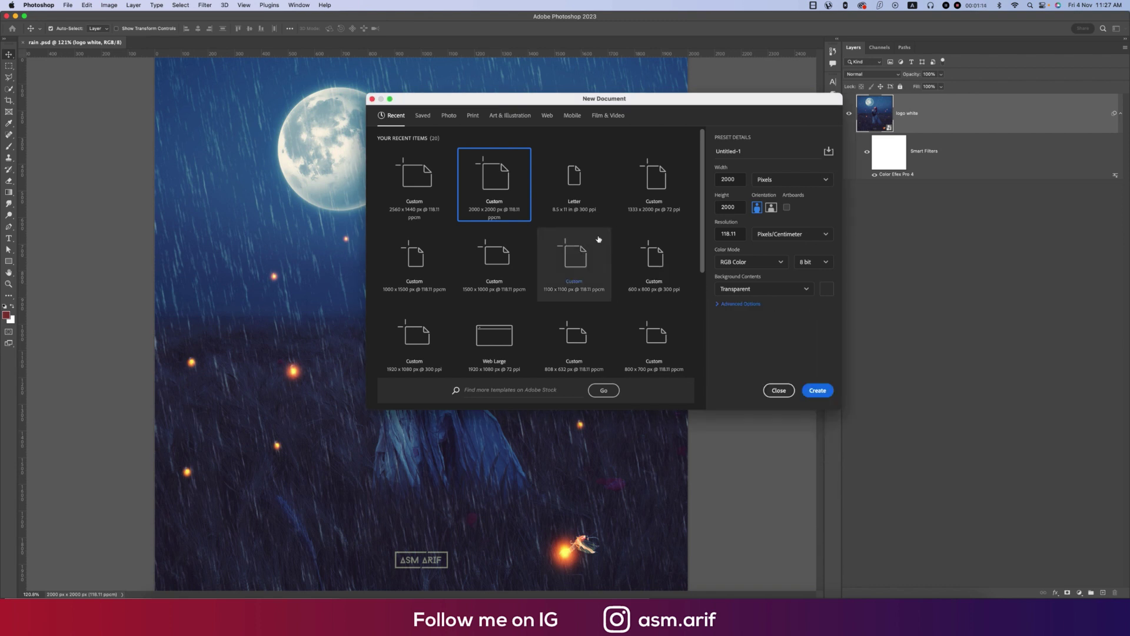
{"action": "left_click", "coordinate": [767, 266]}
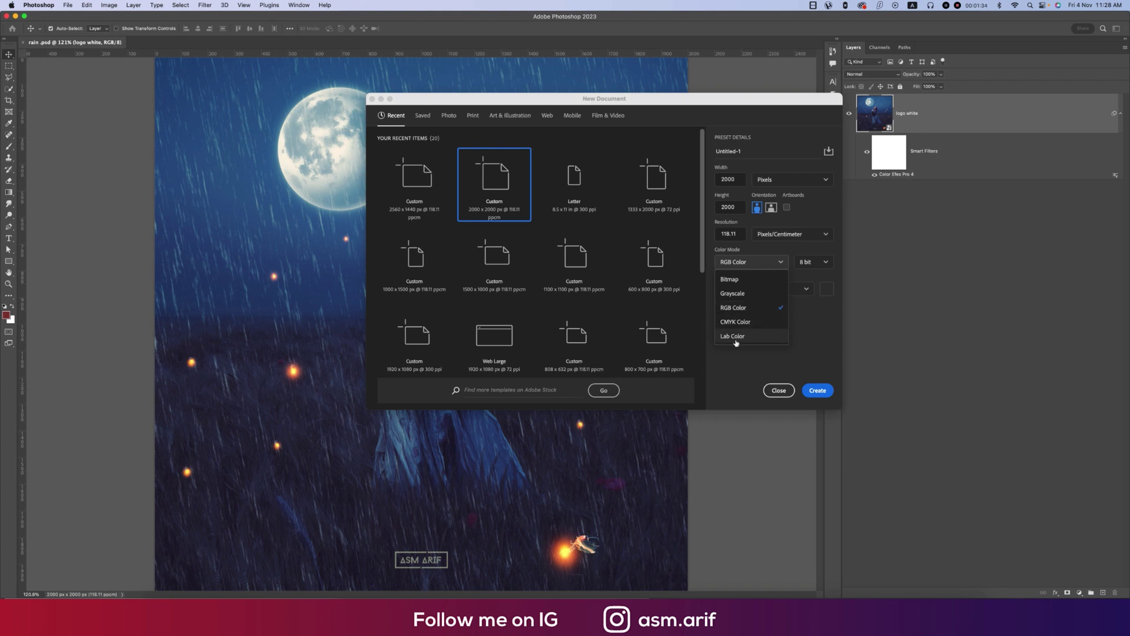
{"action": "left_click", "coordinate": [735, 309]}
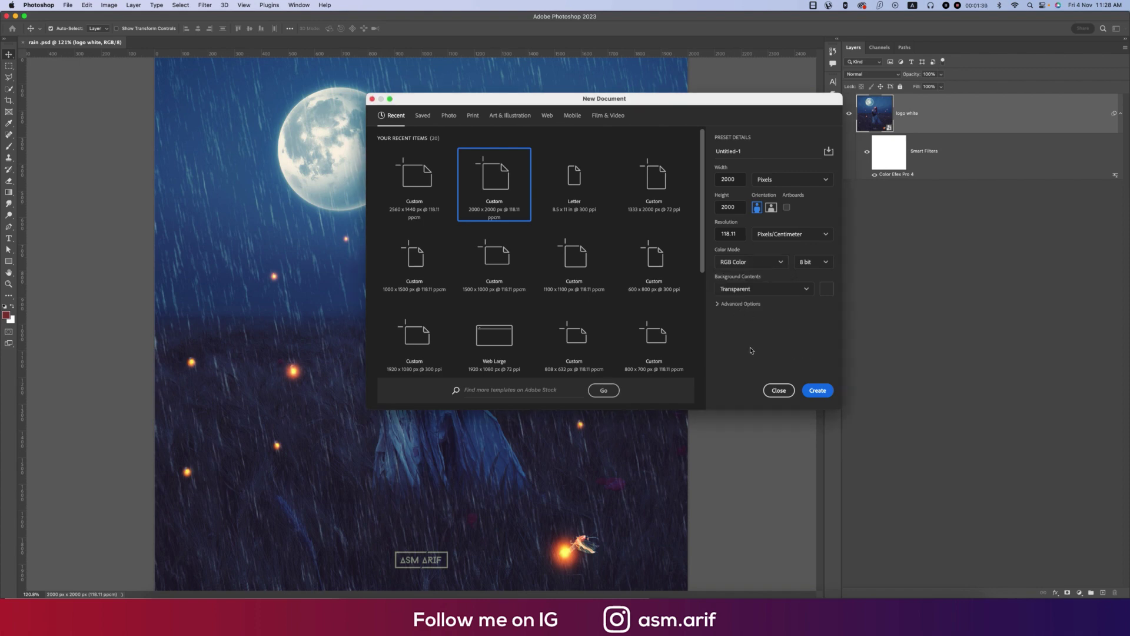
{"action": "left_click", "coordinate": [815, 393]}
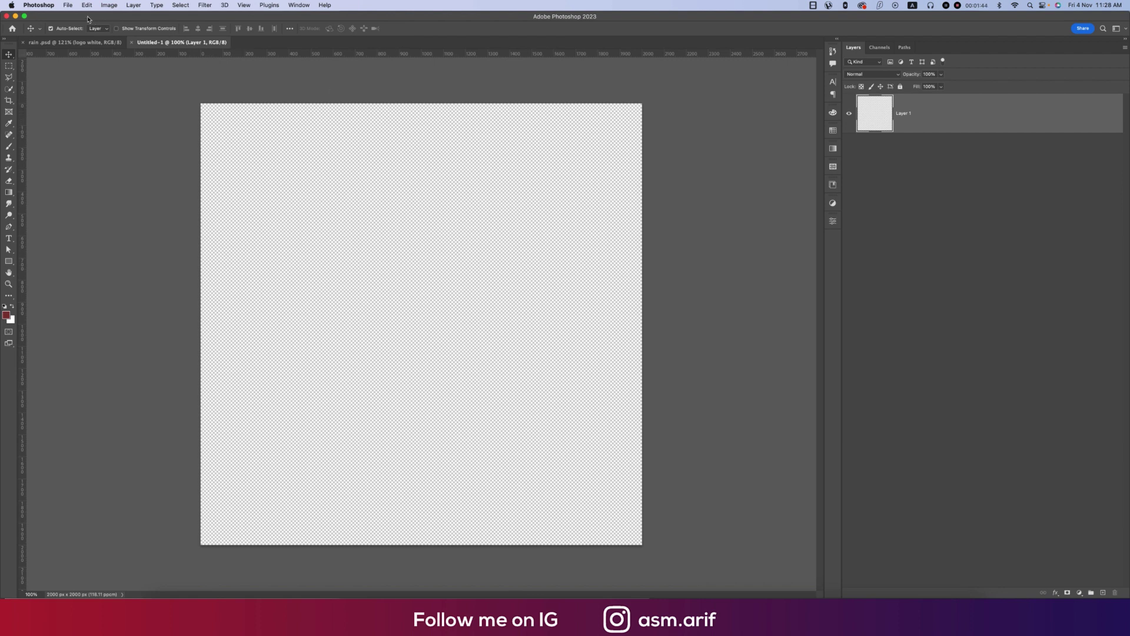
Place the foggy green field photo from Downloads as linked and scale it to fill the canvas
{"action": "left_click", "coordinate": [68, 4]}
{"action": "left_click", "coordinate": [113, 181]}
{"action": "left_click", "coordinate": [39, 127]}
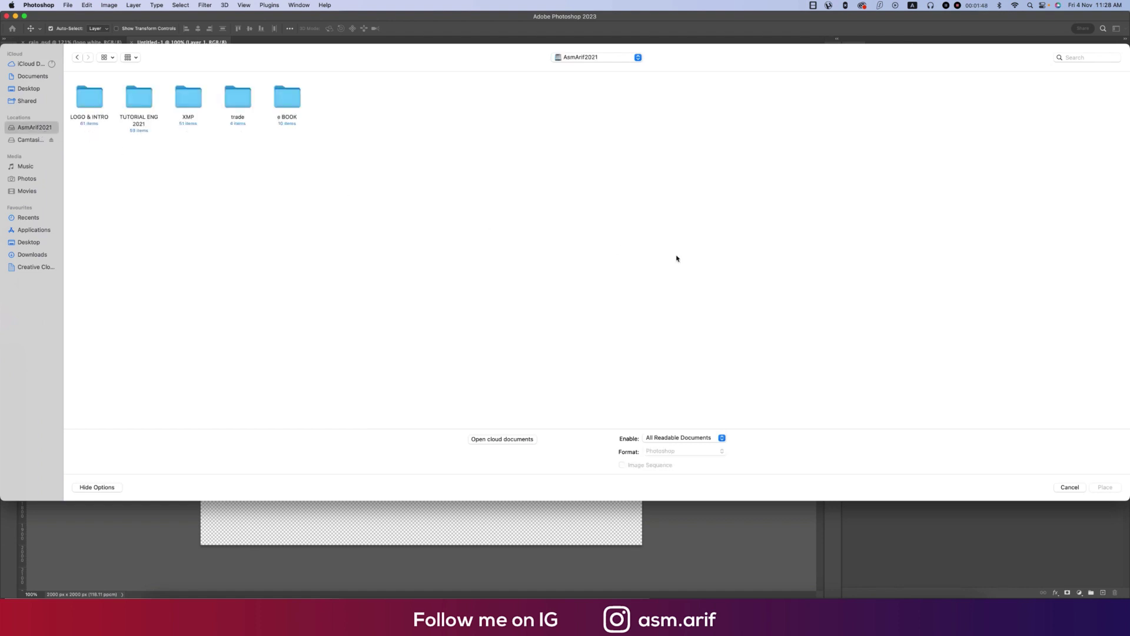
{"action": "left_click", "coordinate": [35, 257]}
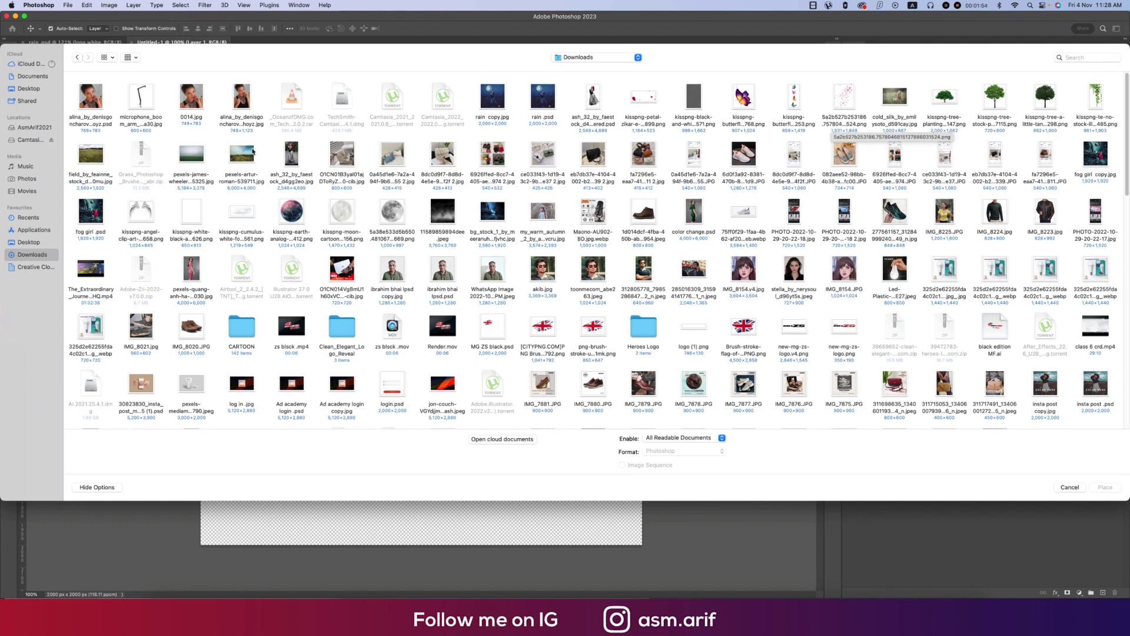
{"action": "double_click", "coordinate": [199, 161]}
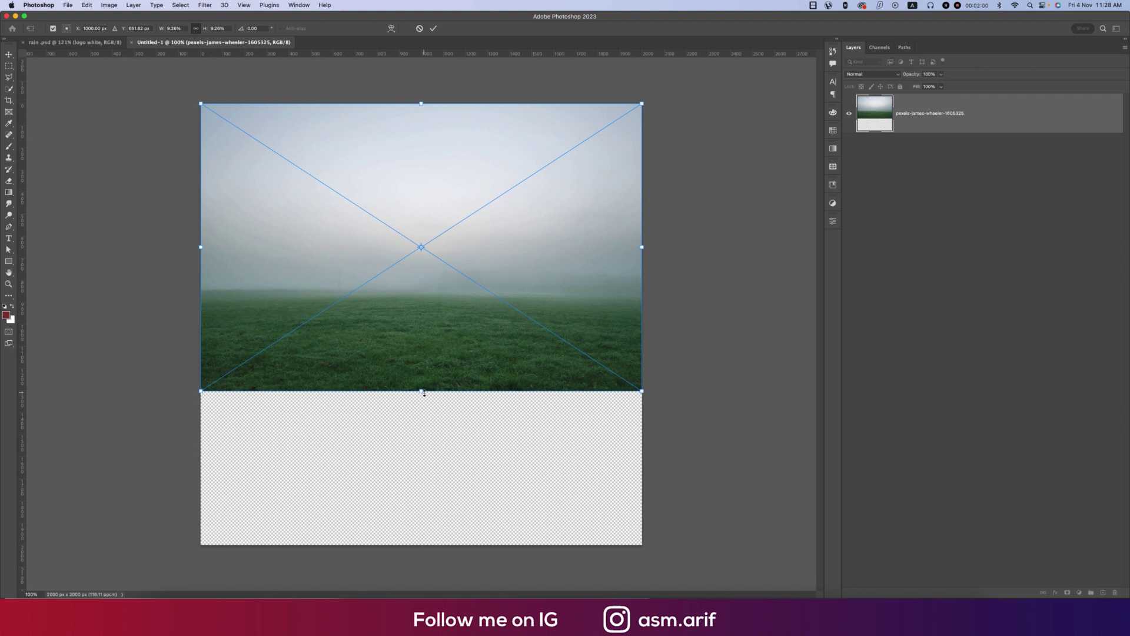
{"action": "left_click_drag", "start_coordinate": [421, 392], "coordinate": [430, 546]}
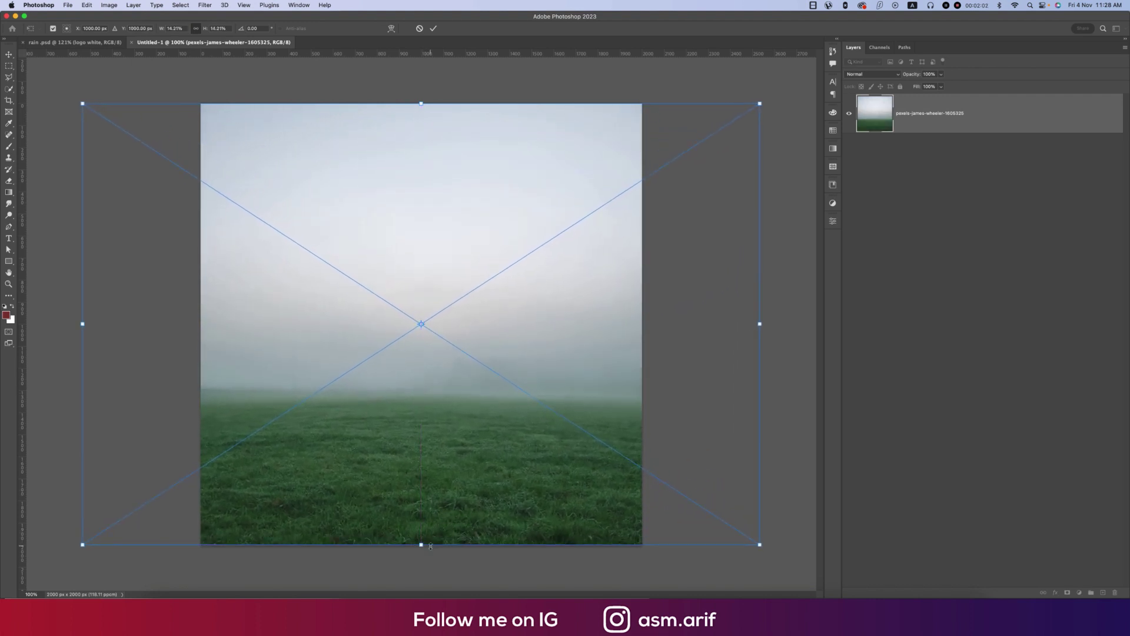
{"action": "key", "text": "Return"}
Rasterize the fog photo layer and rename it 01
{"action": "right_click", "coordinate": [974, 128]}
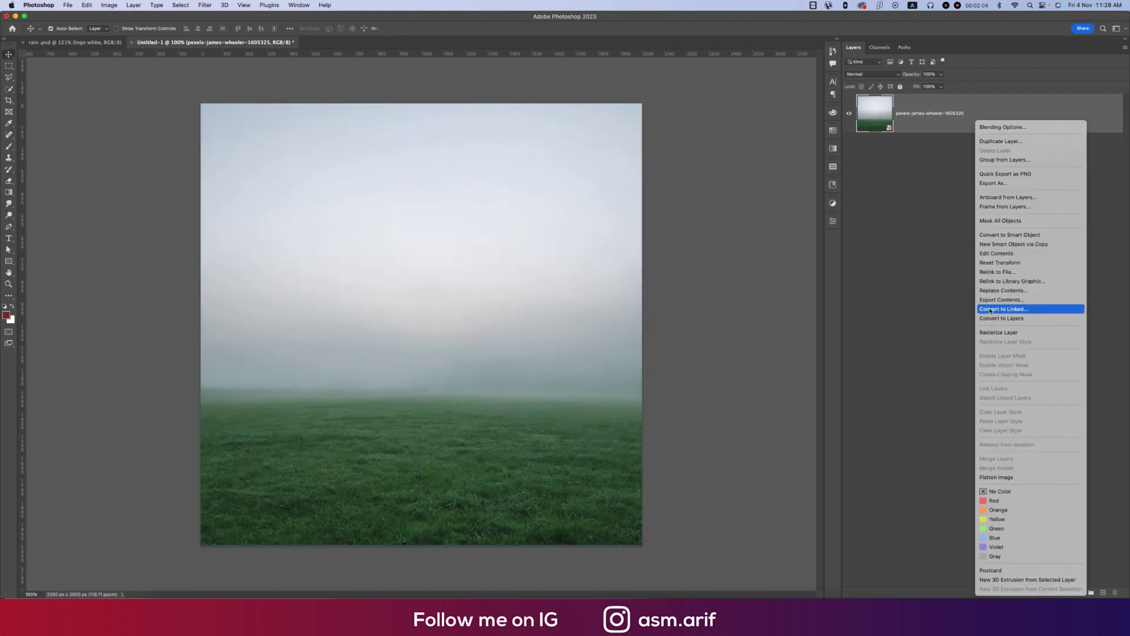
{"action": "left_click", "coordinate": [996, 334]}
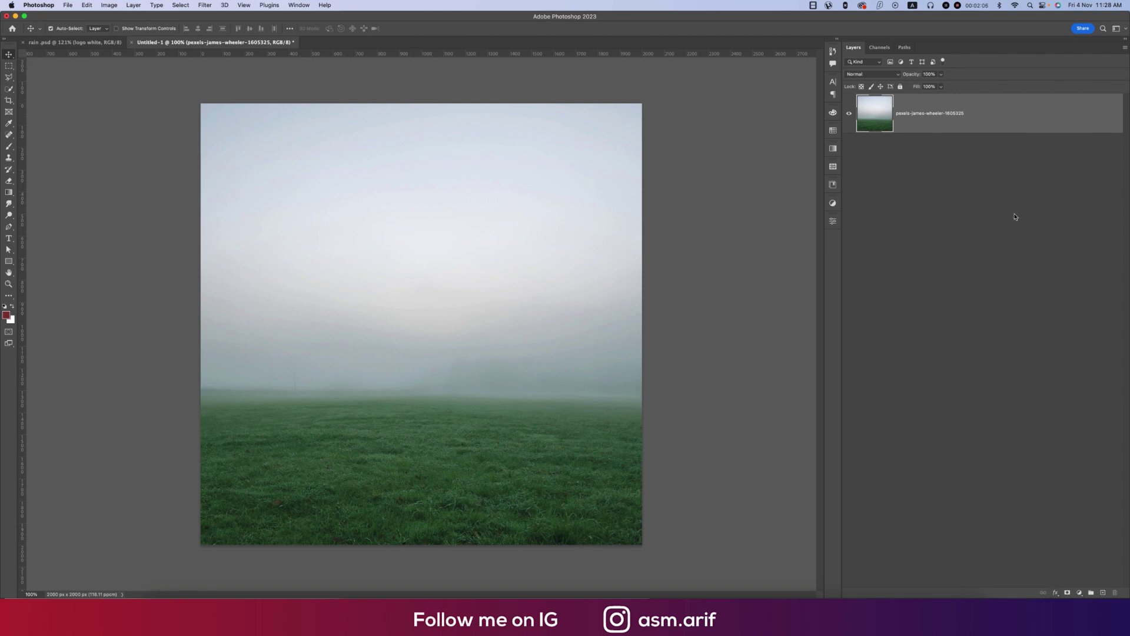
{"action": "type", "text": "01"}
{"action": "key", "text": "Return"}
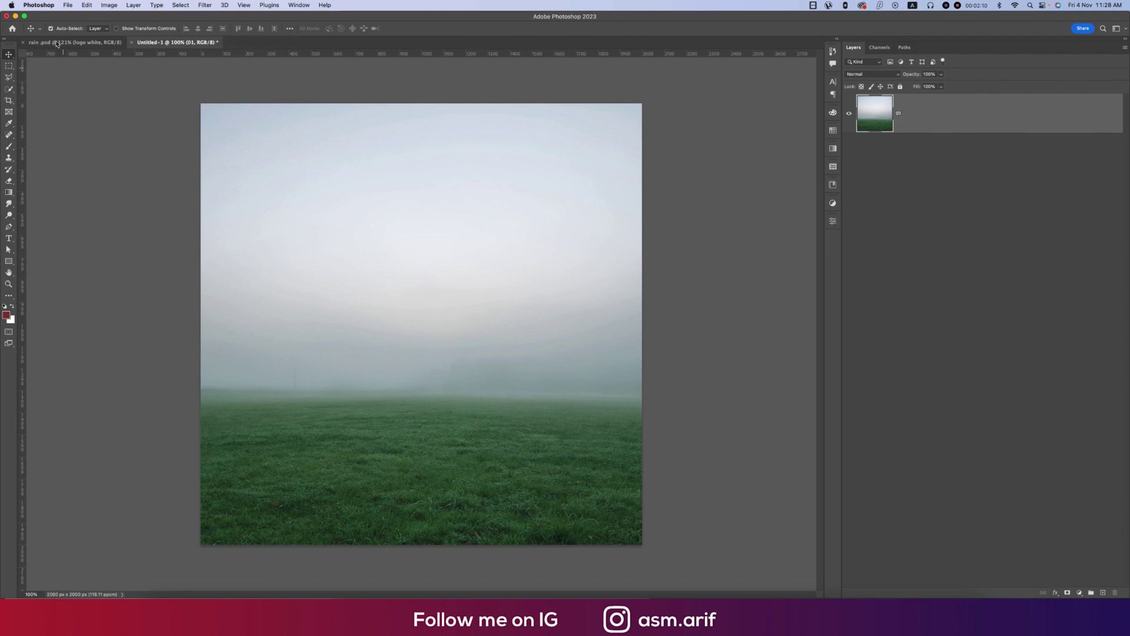
Place the wheat field photo with poppies and move it down 250 px
{"action": "left_click", "coordinate": [68, 5]}
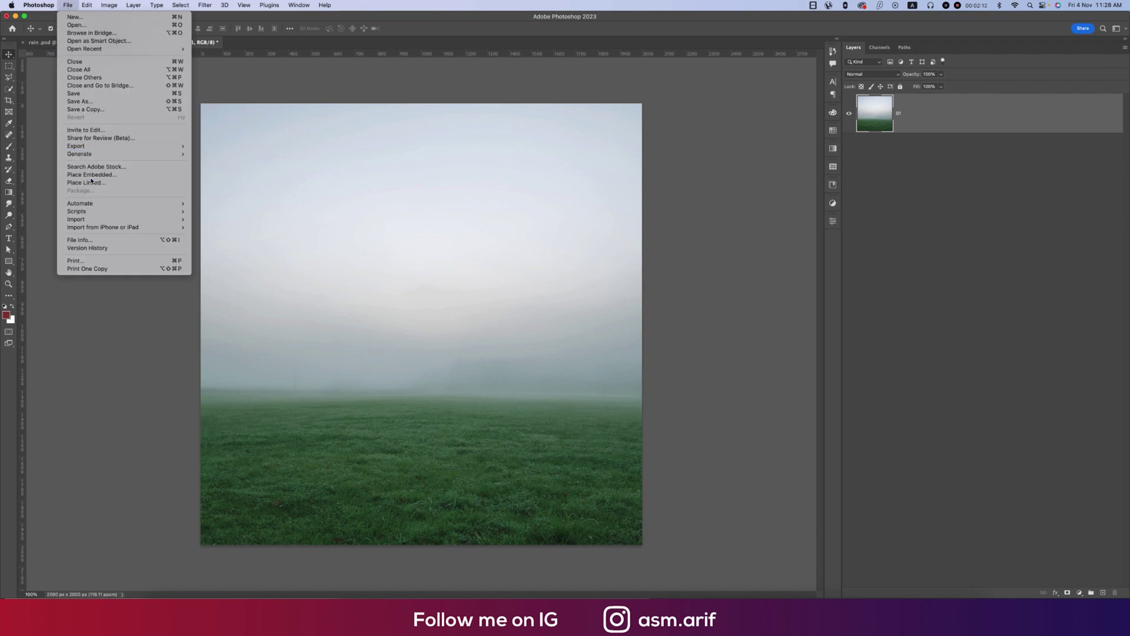
{"action": "left_click", "coordinate": [599, 277]}
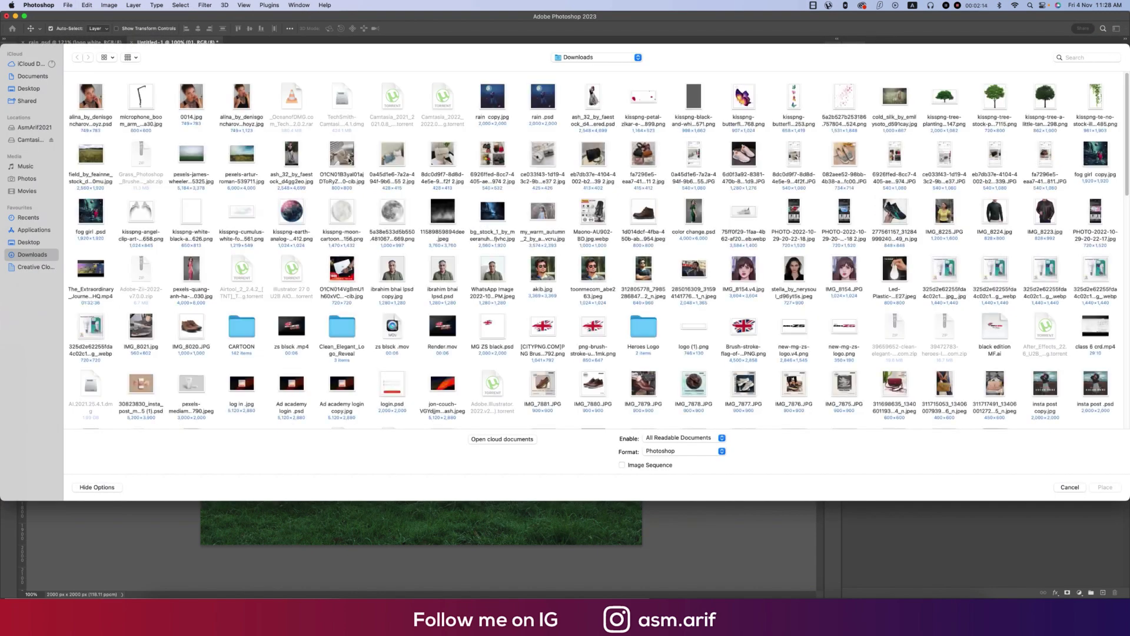
{"action": "double_click", "coordinate": [109, 163]}
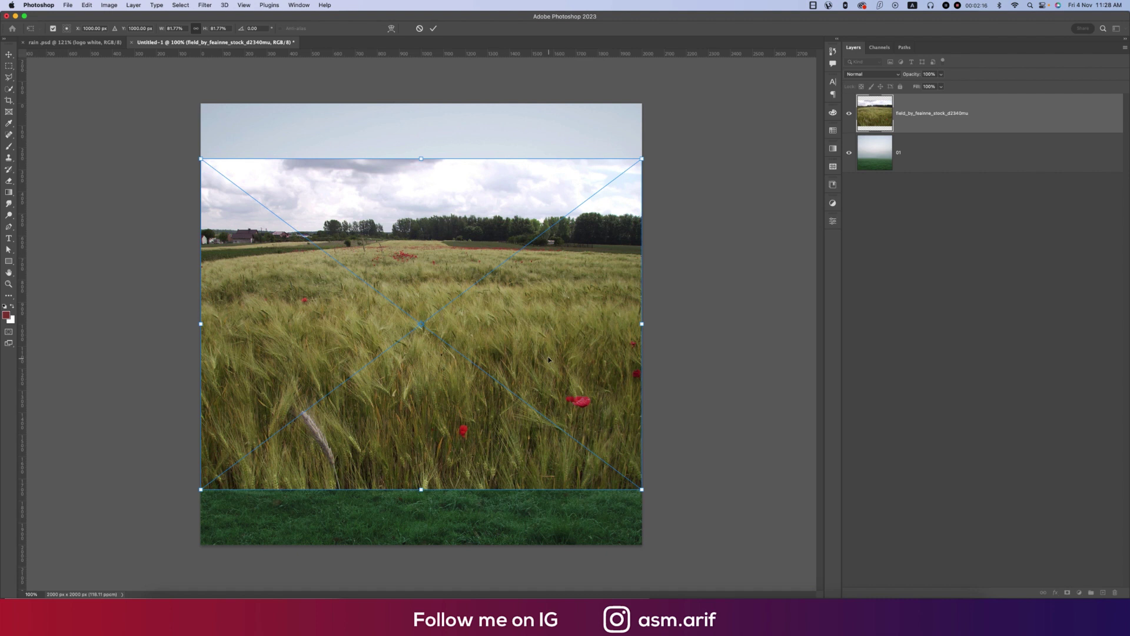
{"action": "left_click_drag", "start_coordinate": [546, 352], "coordinate": [546, 410]}
{"action": "key", "text": "Return"}
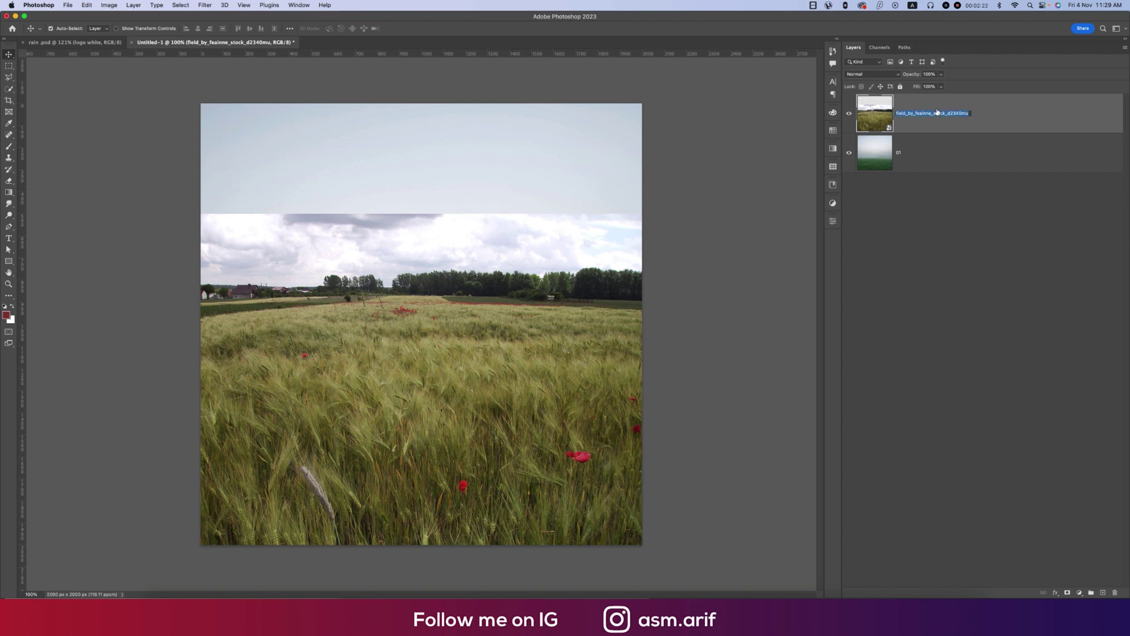
Name the wheat layer 02 and rasterize it into a pixel layer
{"action": "type", "text": "02"}
{"action": "key", "text": "Return"}
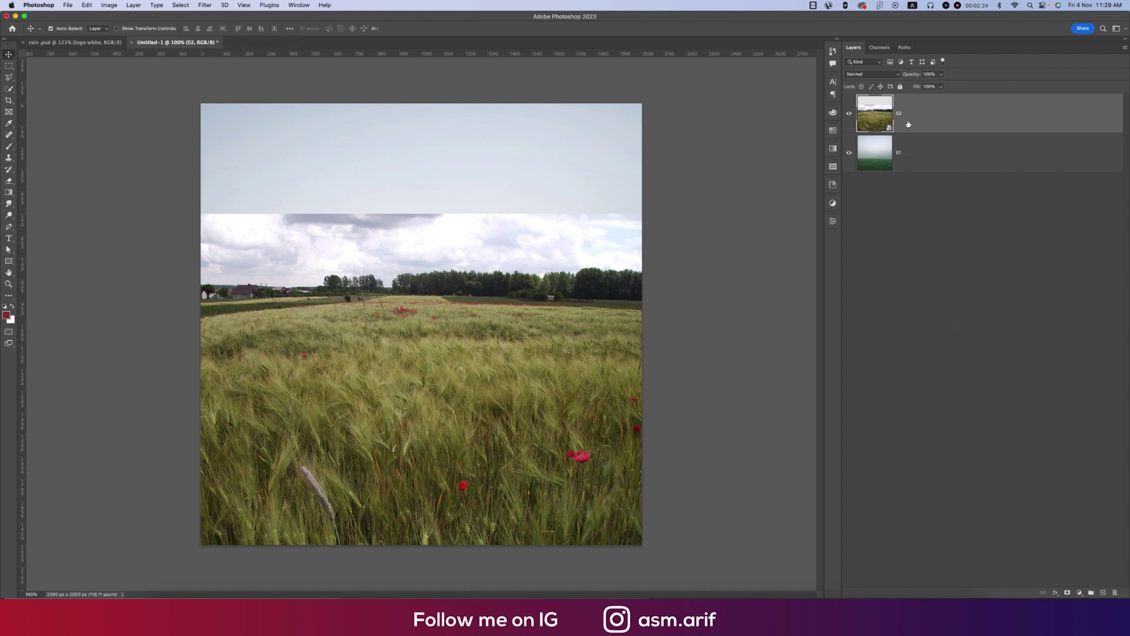
{"action": "right_click", "coordinate": [948, 126]}
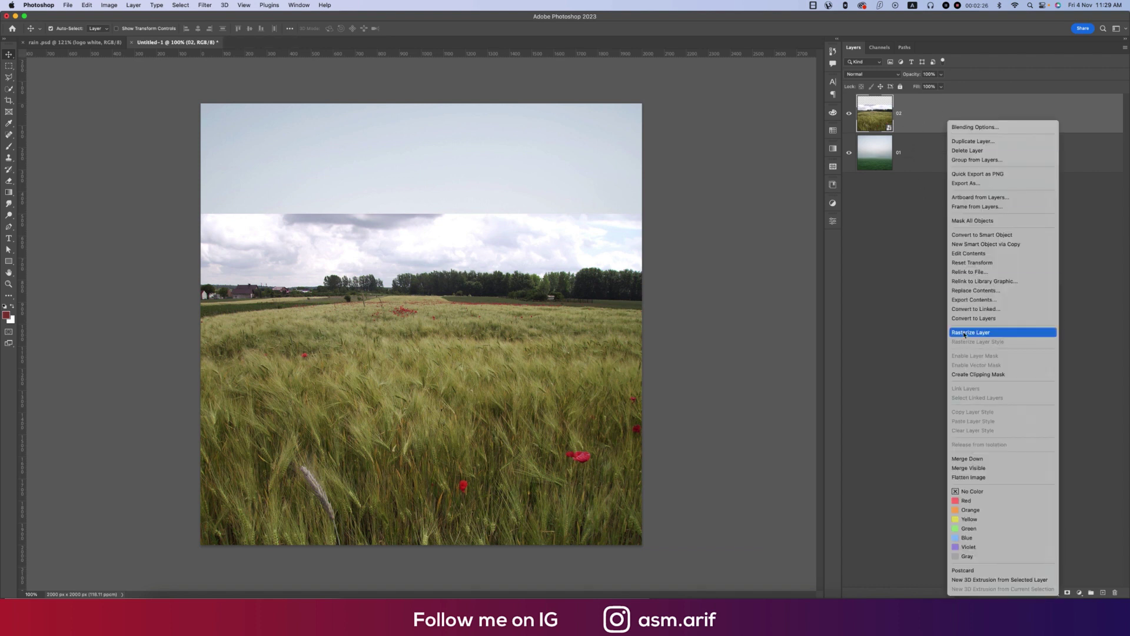
{"action": "left_click", "coordinate": [962, 334]}
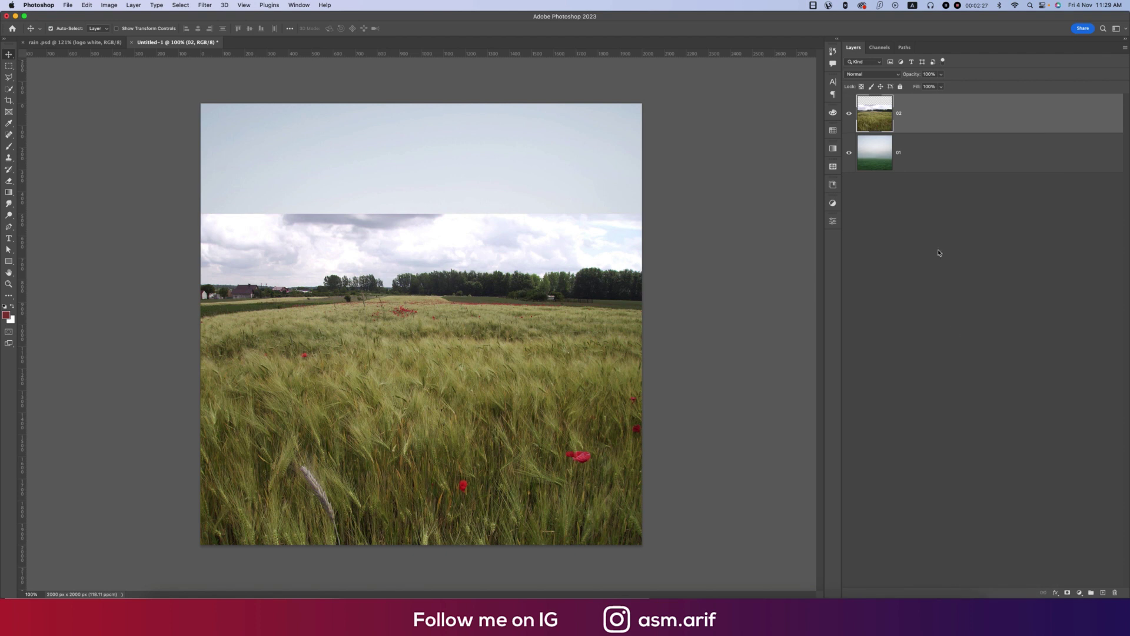
Add a white mask to layer 02 and draw a gradient fading its horizon into fog
{"action": "left_click", "coordinate": [1068, 593]}
{"action": "key", "text": "g"}
{"action": "mouse_move", "coordinate": [463, 214]}
{"action": "left_mouse_down"}
{"action": "mouse_move", "coordinate": [463, 272]}
{"action": "mouse_move", "coordinate": [479, 301]}
{"action": "mouse_move", "coordinate": [507, 290]}
{"action": "mouse_move", "coordinate": [510, 347]}
{"action": "left_mouse_up"}
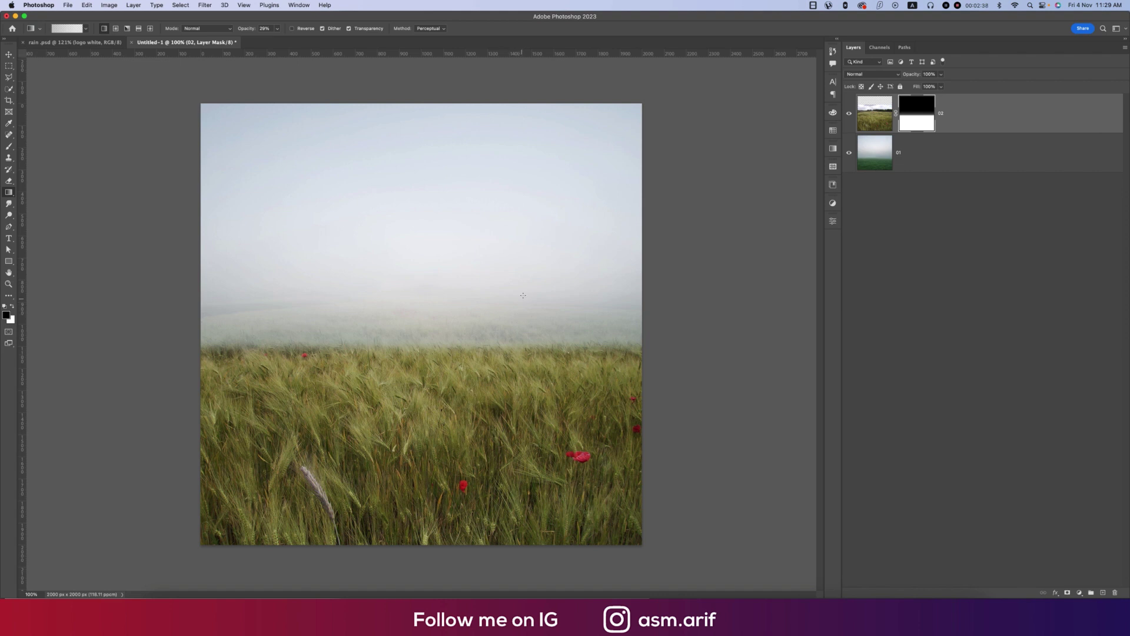
{"action": "left_click_drag", "start_coordinate": [531, 298], "coordinate": [532, 343]}
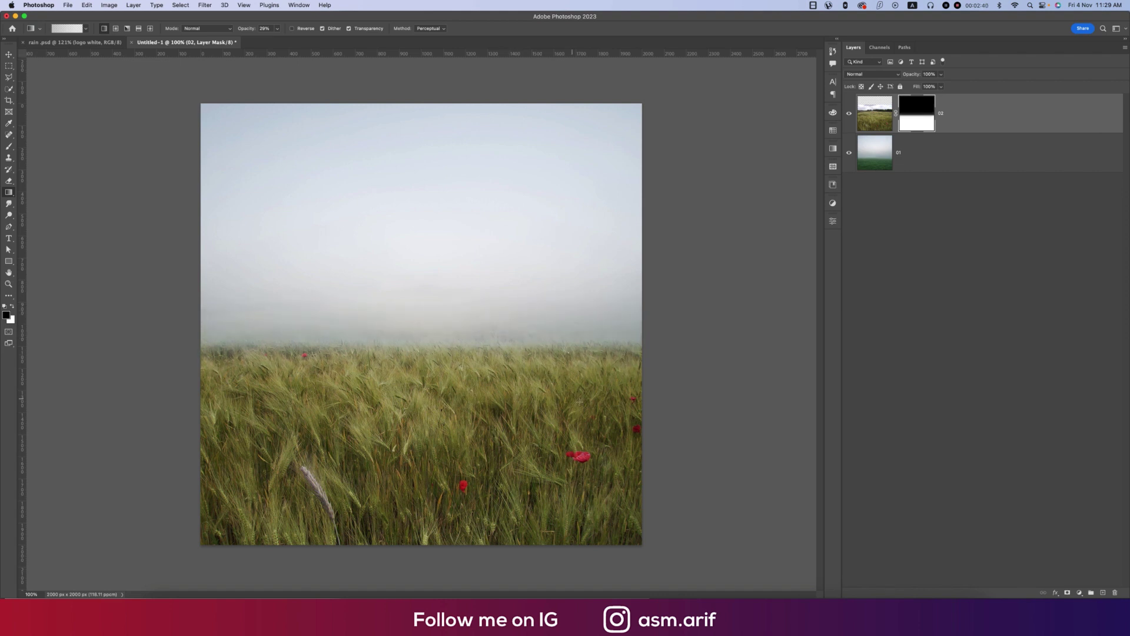
Free Transform layer 01 upward behind the field, then reselect layer 02
{"action": "left_click", "coordinate": [981, 164]}
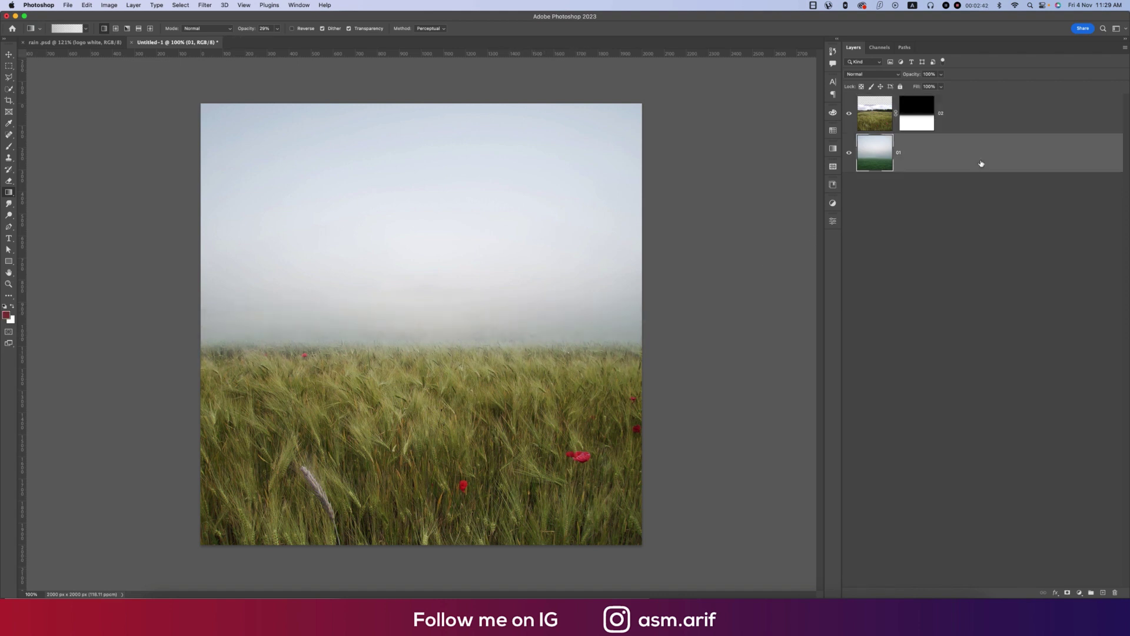
{"action": "key", "text": "super+t"}
{"action": "left_click_drag", "start_coordinate": [494, 287], "coordinate": [504, 232]}
{"action": "key", "text": "Return"}
{"action": "key", "text": "g"}
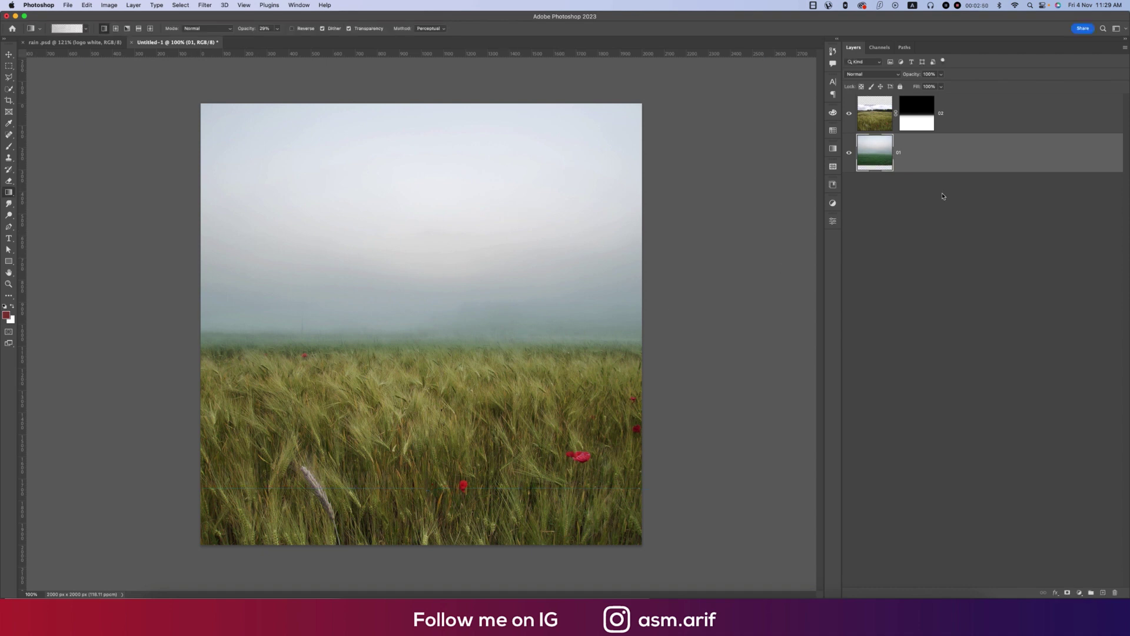
{"action": "left_click", "coordinate": [970, 123]}
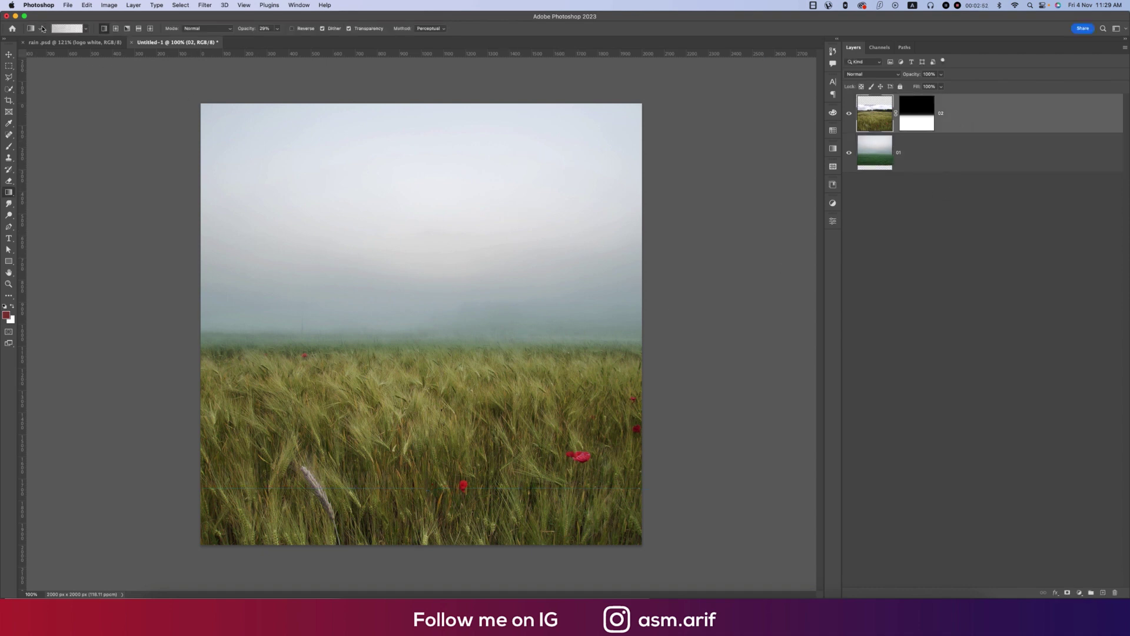
Open the red-haired woman cutout file
{"action": "left_click", "coordinate": [87, 5]}
{"action": "left_click", "coordinate": [657, 288]}
{"action": "key", "text": "super+o"}
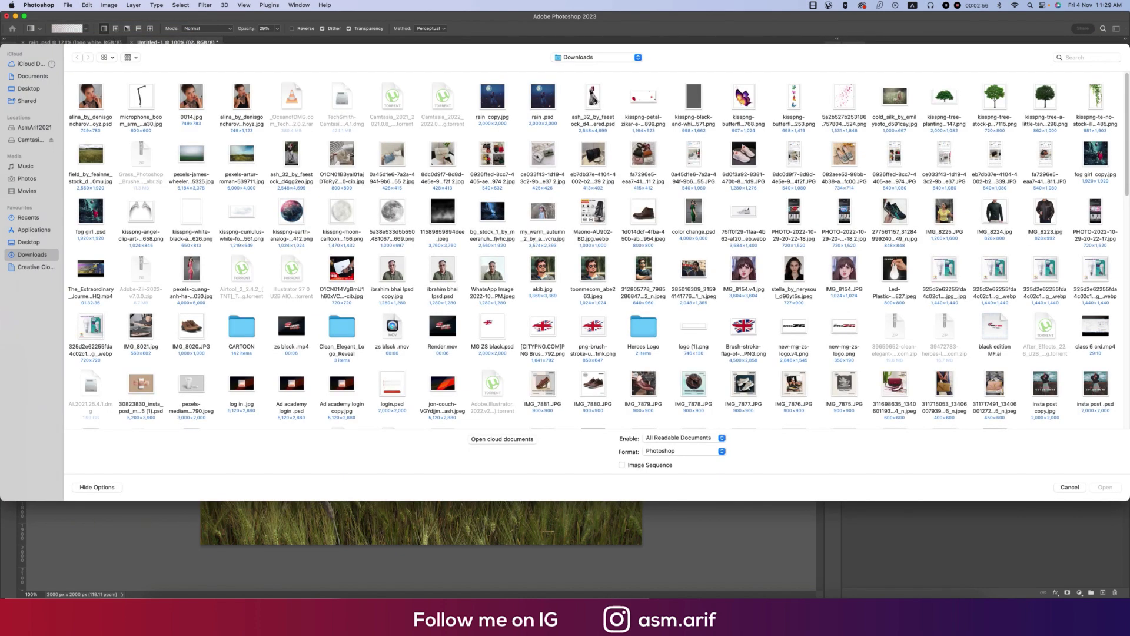
{"action": "key", "text": "Escape"}
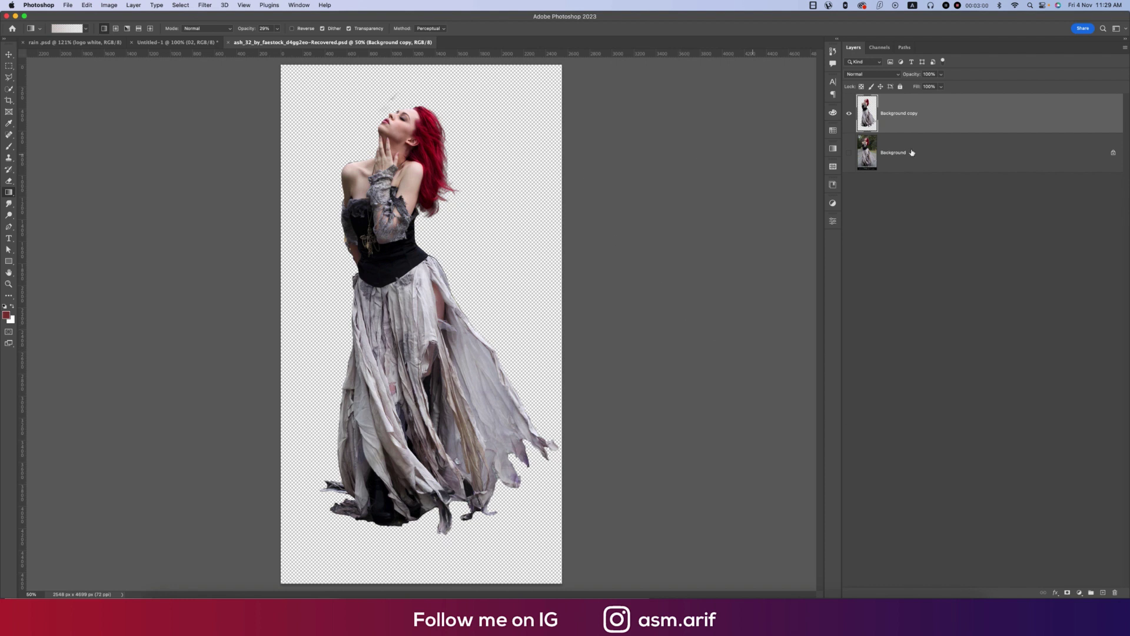
Compare the woman cutout with the original photo by toggling their visibility
{"action": "left_click", "coordinate": [850, 114]}
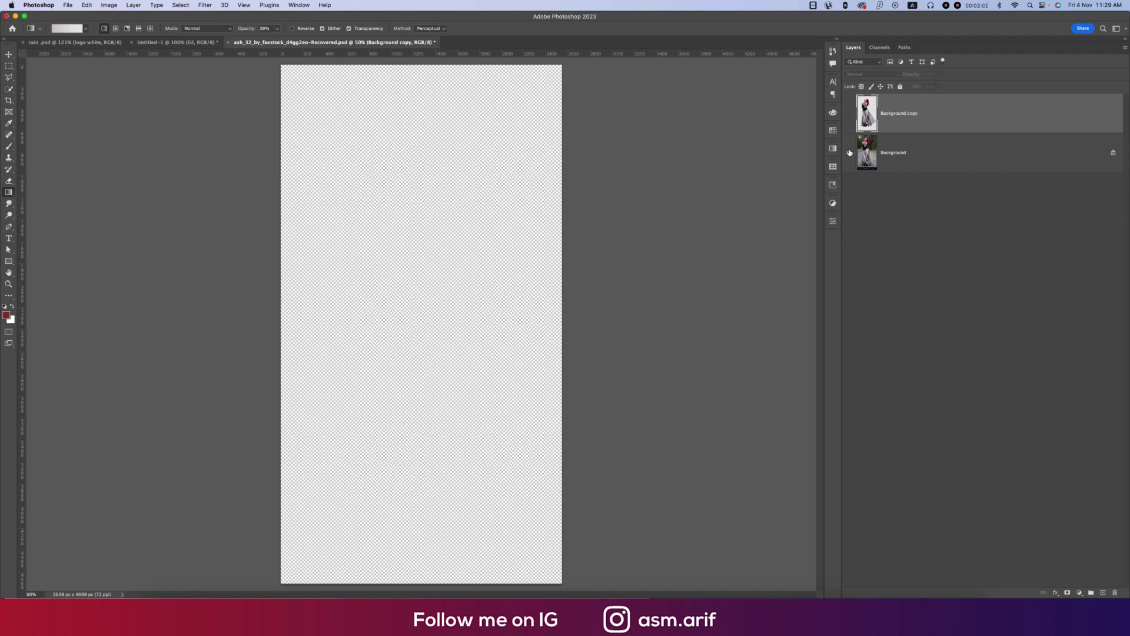
{"action": "left_click", "coordinate": [850, 152]}
{"action": "left_click", "coordinate": [849, 153]}
{"action": "left_click", "coordinate": [850, 114]}
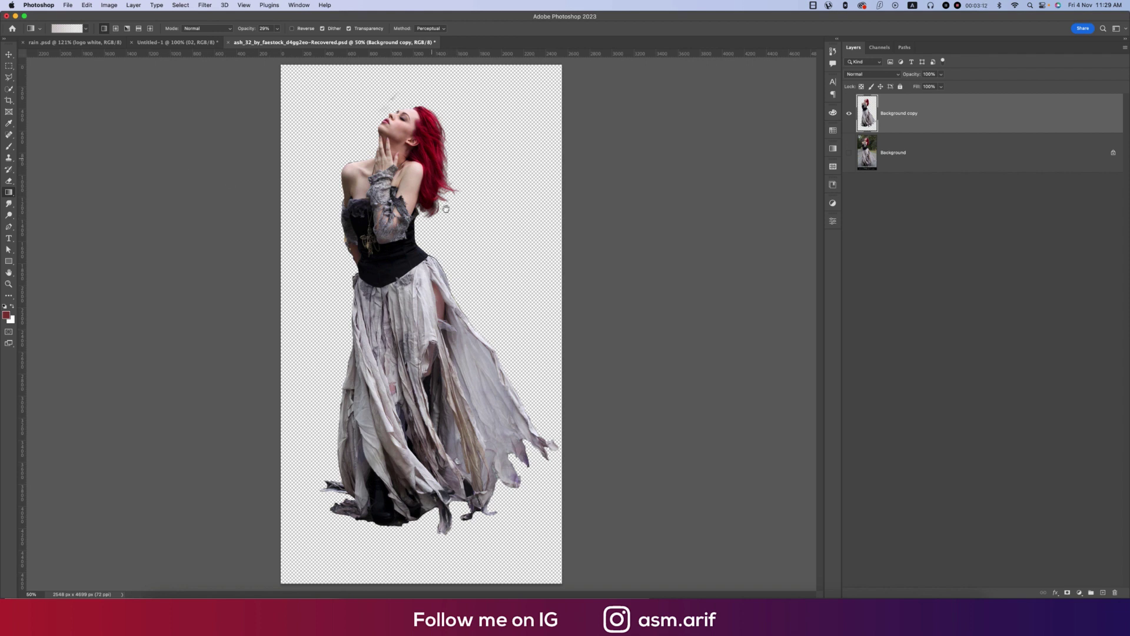
Zoom to the head, lasso the stray grey streaks above it, delete them and deselect
{"action": "scroll", "coordinate": [393, 106], "scroll_direction": "up", "scroll_amount": 5}
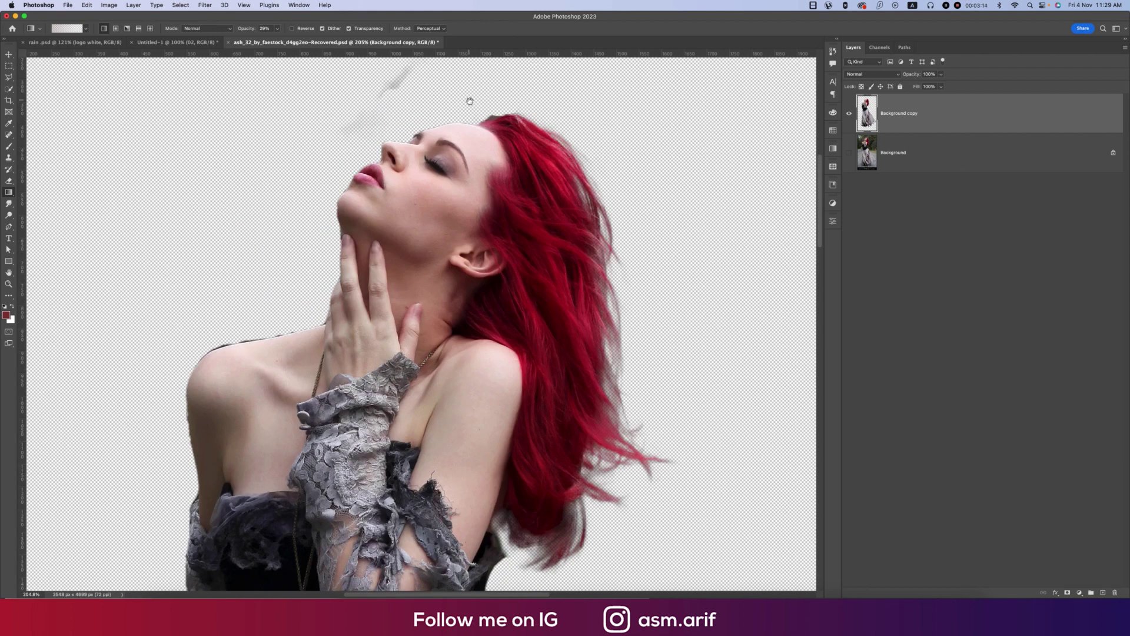
{"action": "left_click_drag", "start_coordinate": [393, 106], "coordinate": [466, 216]}
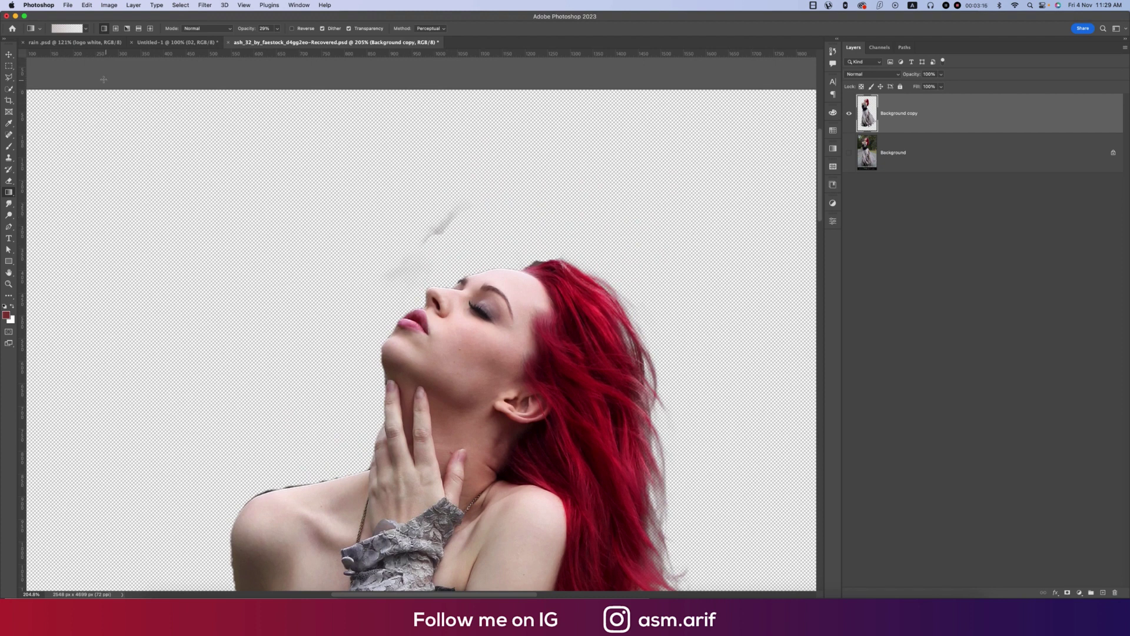
{"action": "left_click", "coordinate": [9, 77]}
{"action": "left_click", "coordinate": [410, 197]}
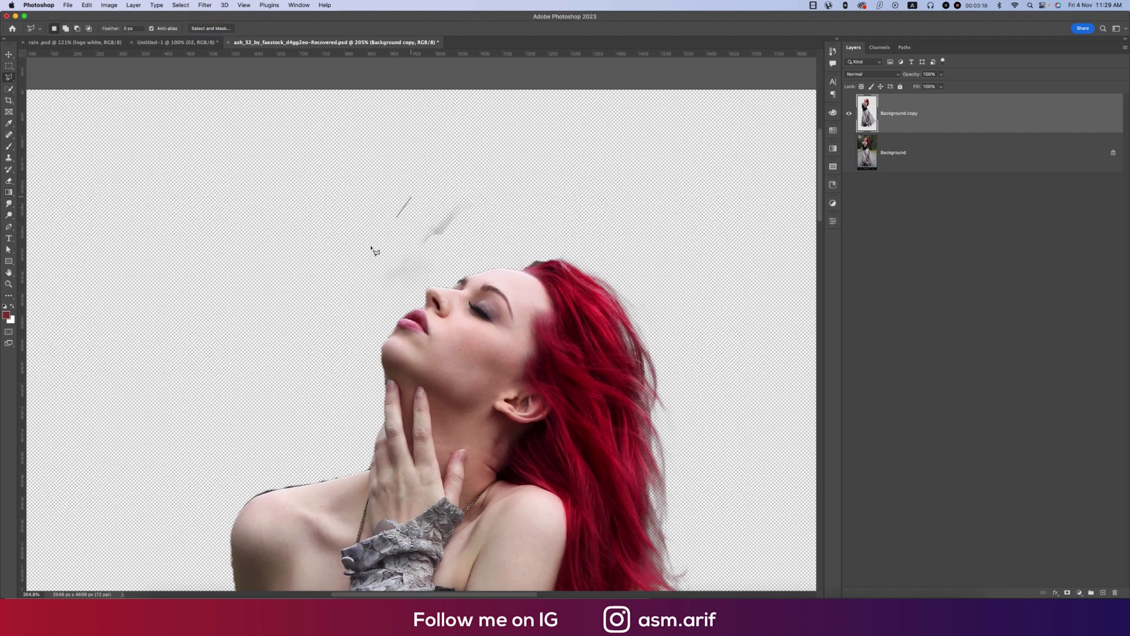
{"action": "left_click", "coordinate": [366, 254]}
{"action": "left_click", "coordinate": [363, 289]}
{"action": "left_click", "coordinate": [390, 293]}
{"action": "left_click", "coordinate": [418, 290]}
{"action": "left_click", "coordinate": [490, 233]}
{"action": "left_click", "coordinate": [497, 197]}
{"action": "left_click", "coordinate": [411, 198]}
{"action": "key", "text": "ctrl+d"}
Add a bright red Solid Color fill layer above the Background layer
{"action": "left_click", "coordinate": [957, 164]}
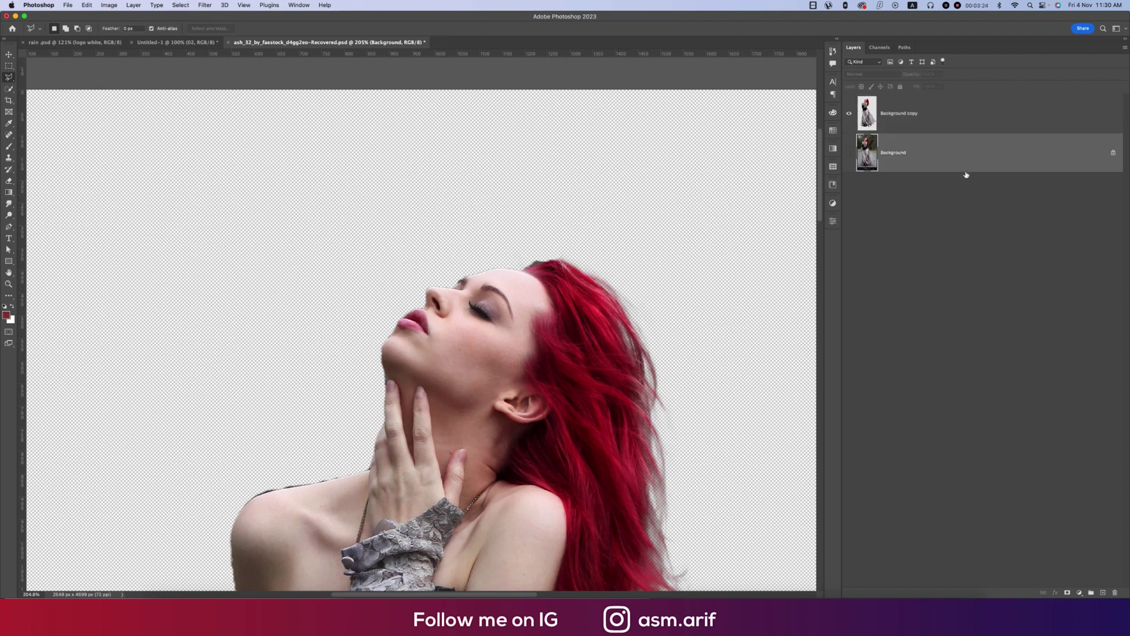
{"action": "left_click", "coordinate": [1079, 592]}
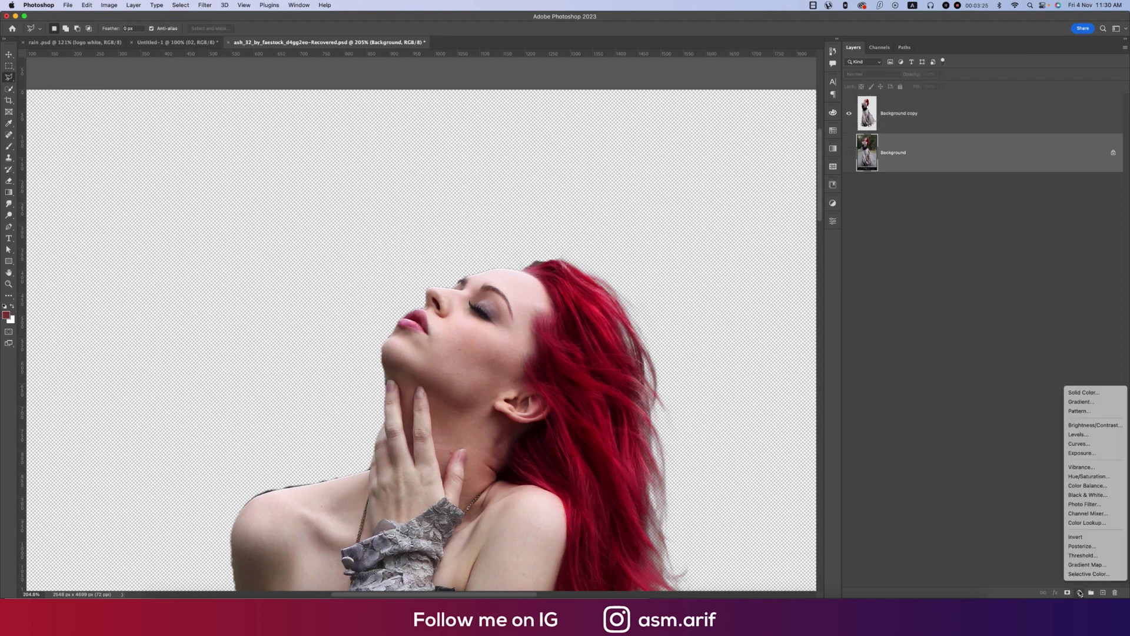
{"action": "left_click", "coordinate": [1080, 391]}
{"action": "mouse_move", "coordinate": [632, 345]}
{"action": "left_mouse_down"}
{"action": "mouse_move", "coordinate": [631, 398]}
{"action": "mouse_move", "coordinate": [680, 364]}
{"action": "mouse_move", "coordinate": [721, 307]}
{"action": "mouse_move", "coordinate": [647, 312]}
{"action": "mouse_move", "coordinate": [631, 298]}
{"action": "left_mouse_up"}
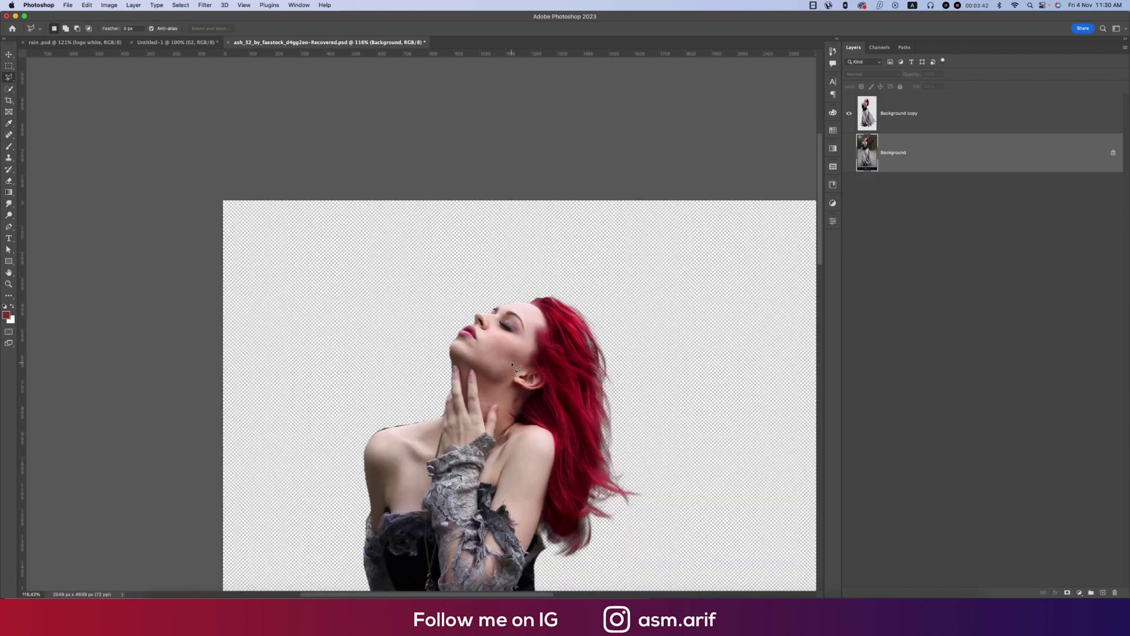
Drag the woman cutout into the Untitled-1 wheat-field composite
{"action": "key", "text": "v"}
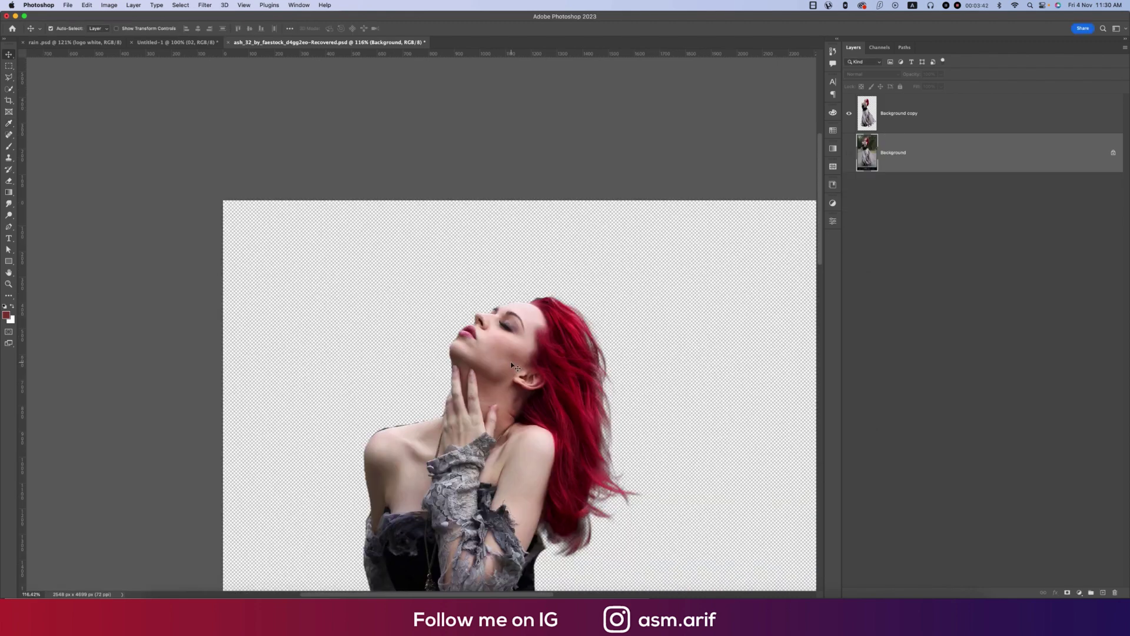
{"action": "left_click_drag", "start_coordinate": [510, 361], "coordinate": [202, 45]}
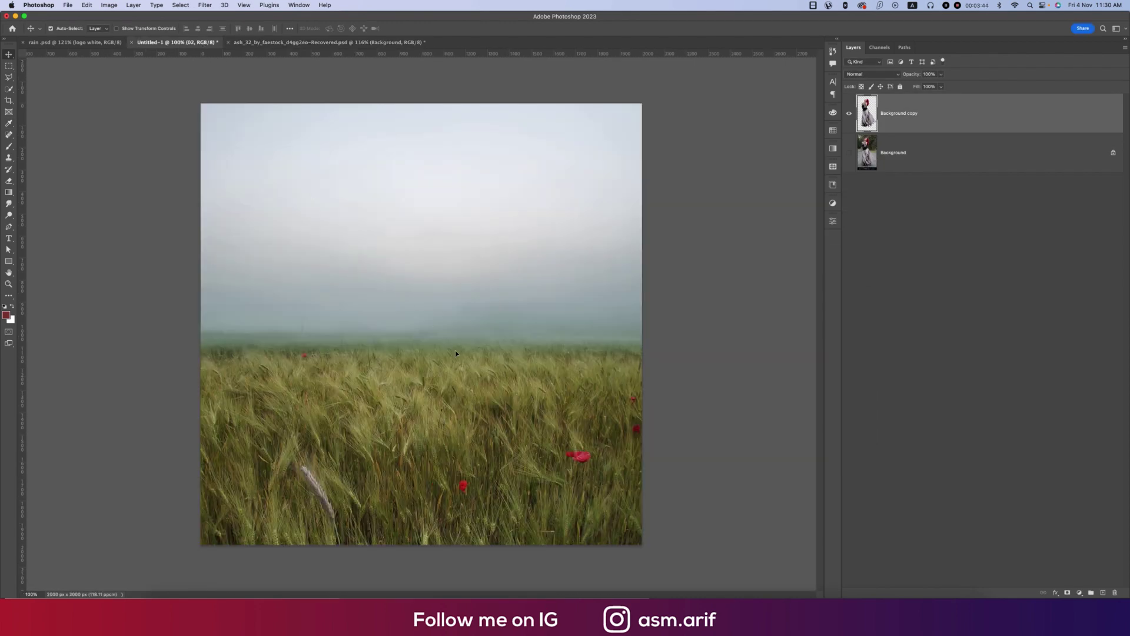
{"action": "left_click_drag", "start_coordinate": [455, 353], "coordinate": [459, 351]}
Scale the woman to about 36% and position her in the middle of the field
{"action": "key", "text": "ctrl+t"}
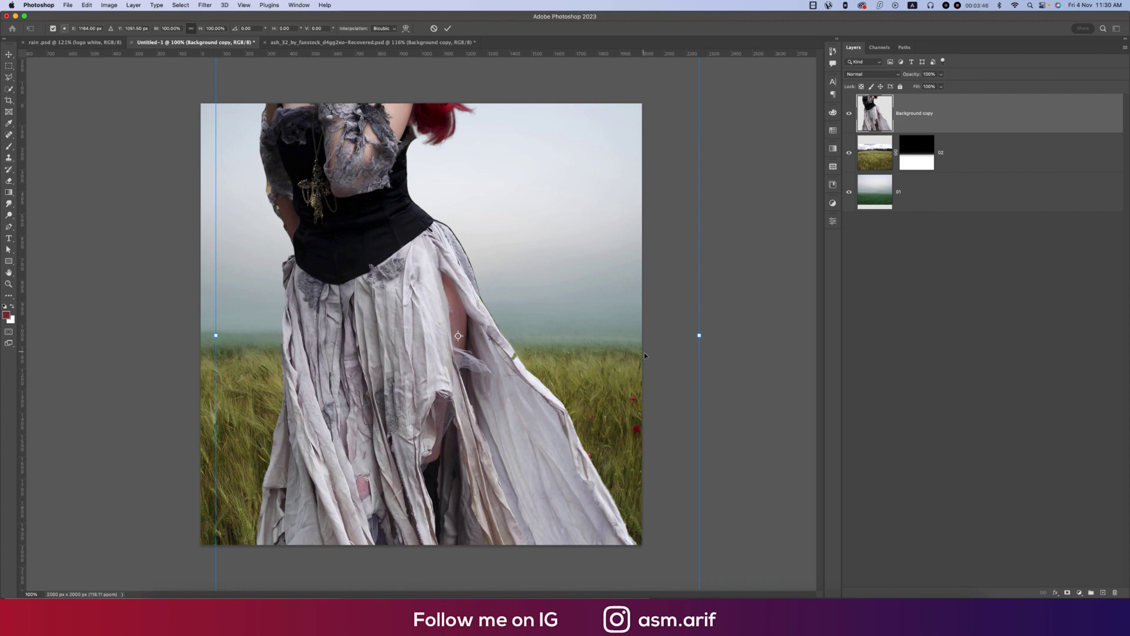
{"action": "left_click_drag", "start_coordinate": [700, 335], "coordinate": [390, 333]}
{"action": "left_click_drag", "start_coordinate": [261, 397], "coordinate": [399, 413]}
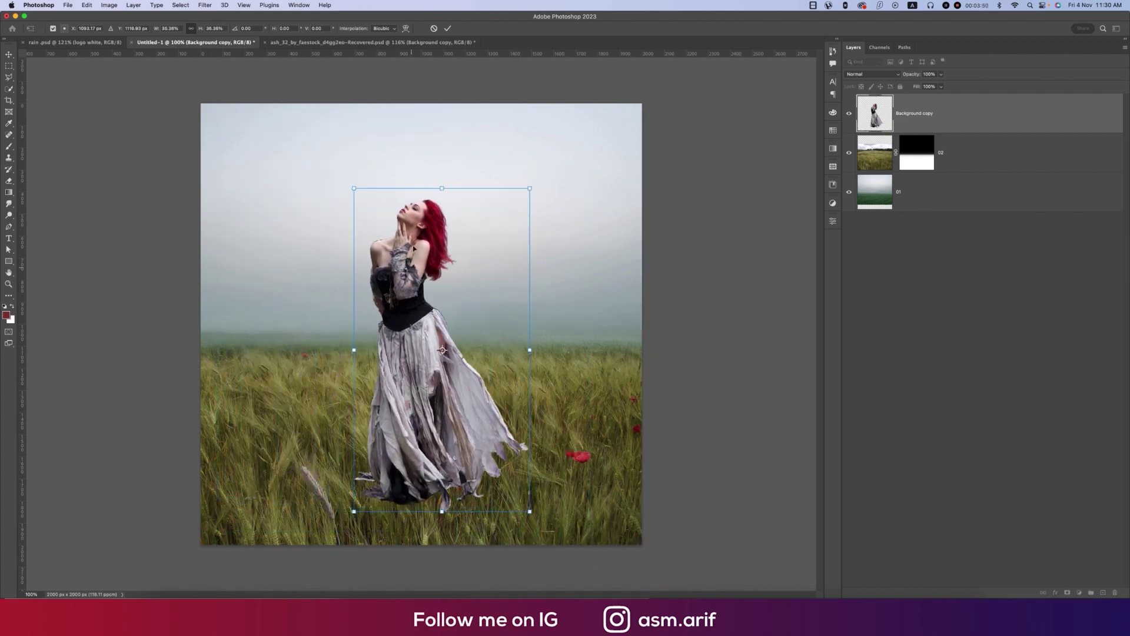
{"action": "left_click_drag", "start_coordinate": [444, 184], "coordinate": [443, 217]}
{"action": "key", "text": "Return"}
{"action": "left_click_drag", "start_coordinate": [428, 440], "coordinate": [424, 441]}
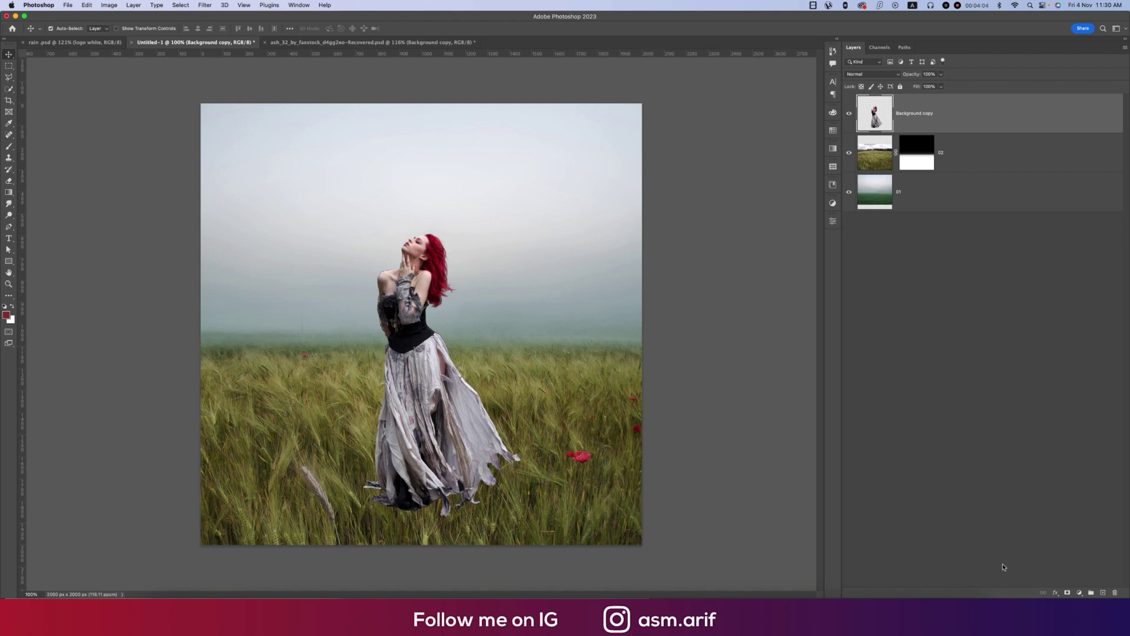
Mask the woman's layer white and open Grass Photoshop Brushes 3.abr with Photoshop 2023
{"action": "left_click", "coordinate": [1068, 592]}
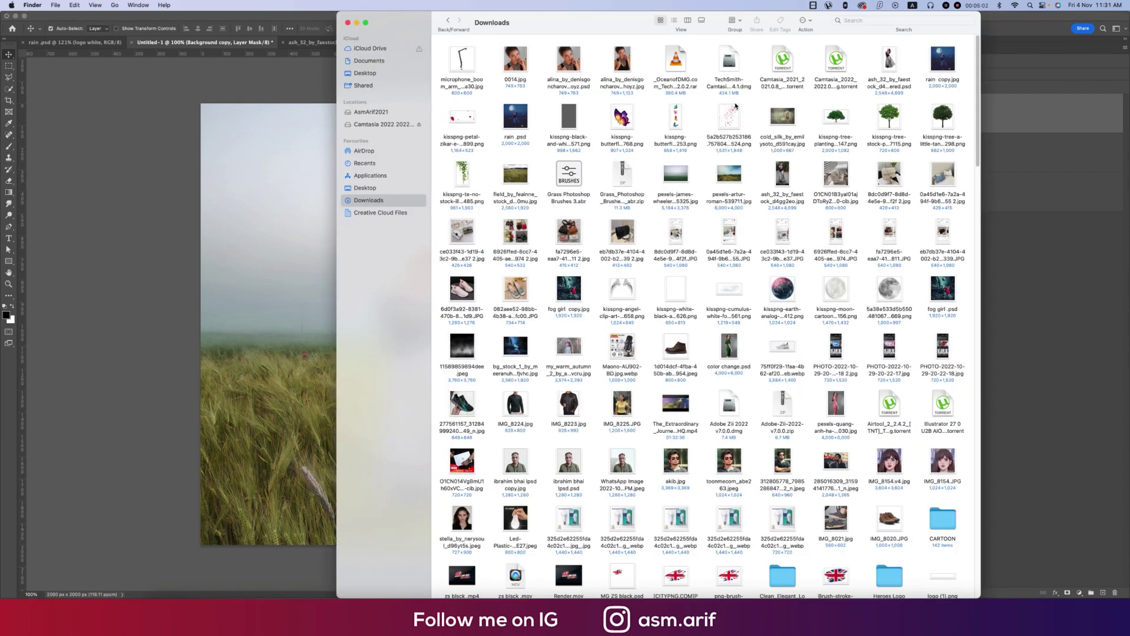
{"action": "right_click", "coordinate": [564, 174]}
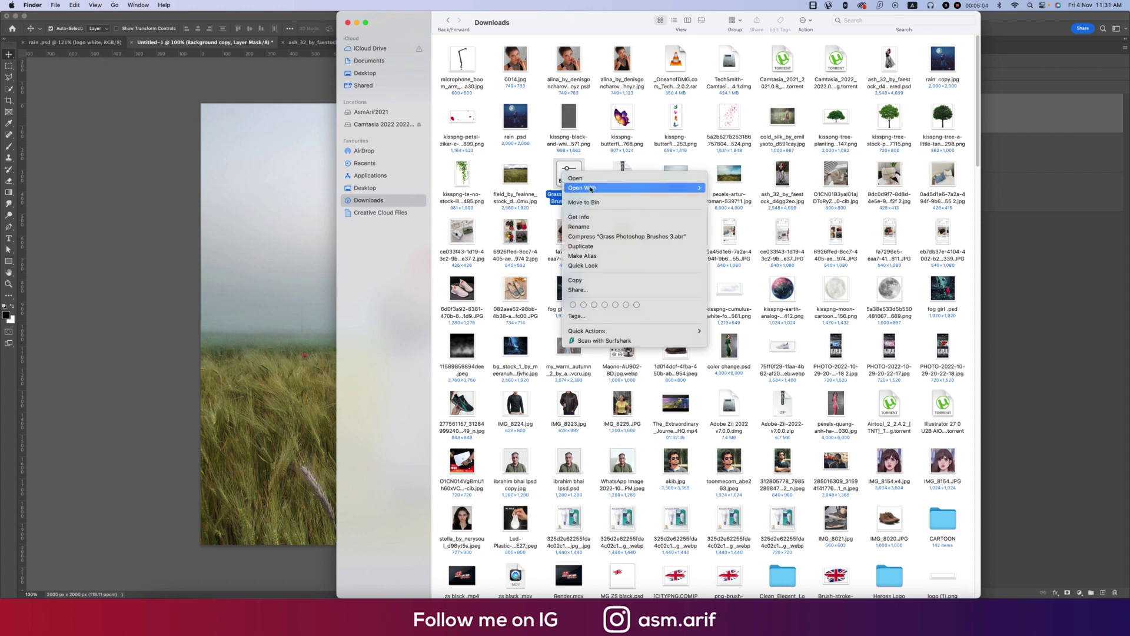
{"action": "mouse_move", "coordinate": [682, 188]}
{"action": "left_click", "coordinate": [742, 188]}
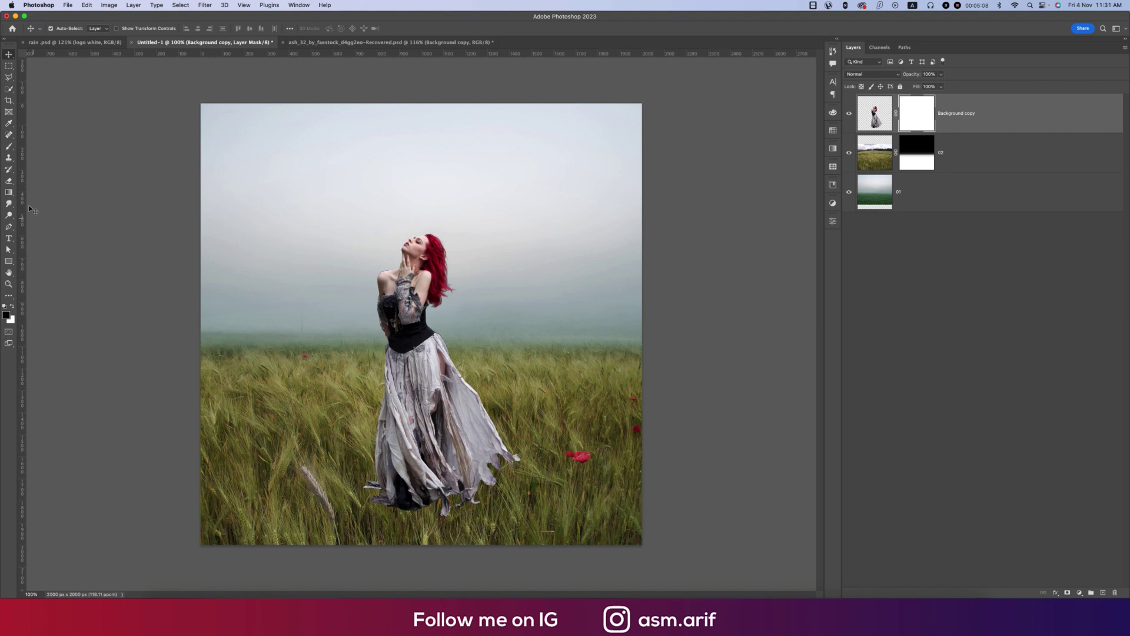
Select a grass brush from the Grass Photoshop Brushes 3 set for painting the mask
{"action": "left_click", "coordinate": [9, 147]}
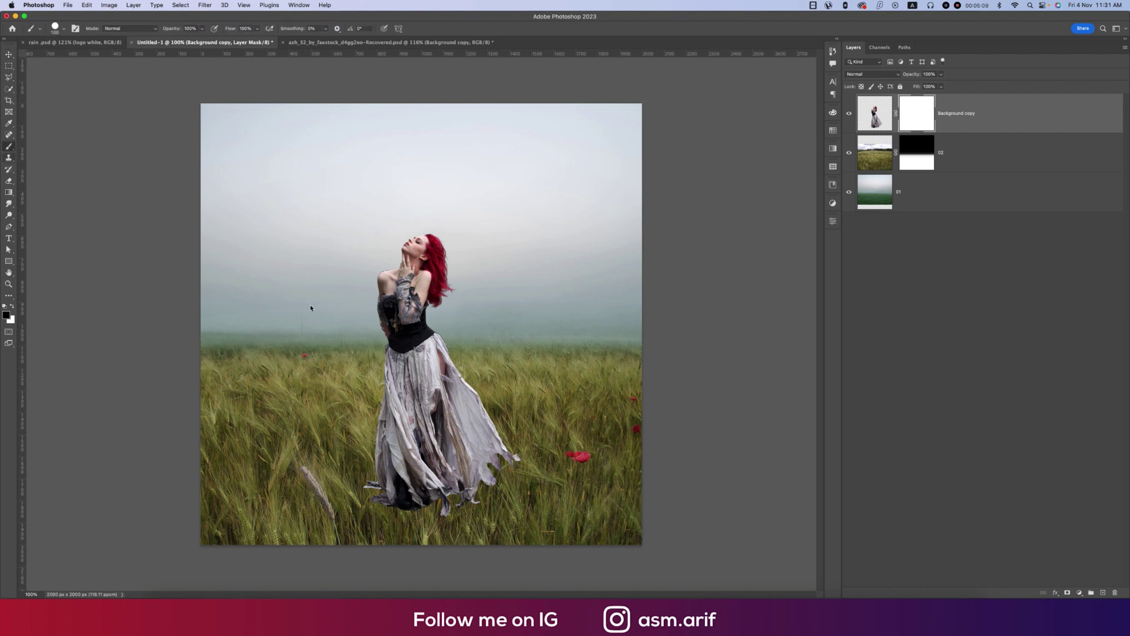
{"action": "right_click", "coordinate": [585, 402]}
{"action": "scroll", "coordinate": [630, 518], "scroll_direction": "down", "scroll_amount": 3}
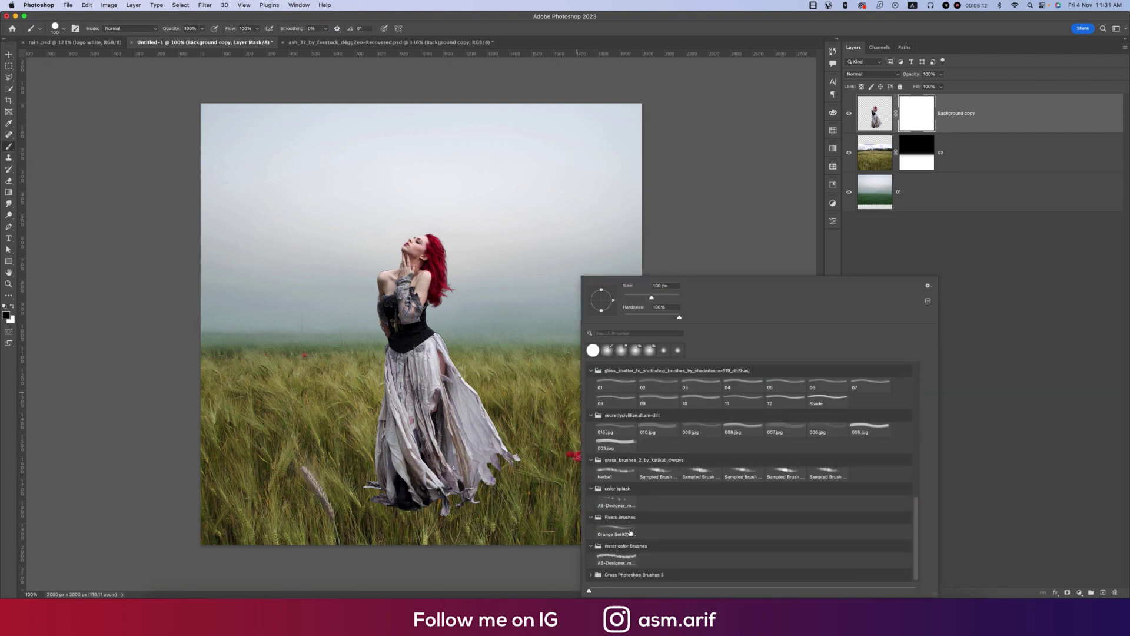
{"action": "left_click", "coordinate": [591, 575]}
{"action": "scroll", "coordinate": [675, 561], "scroll_direction": "down", "scroll_amount": 1}
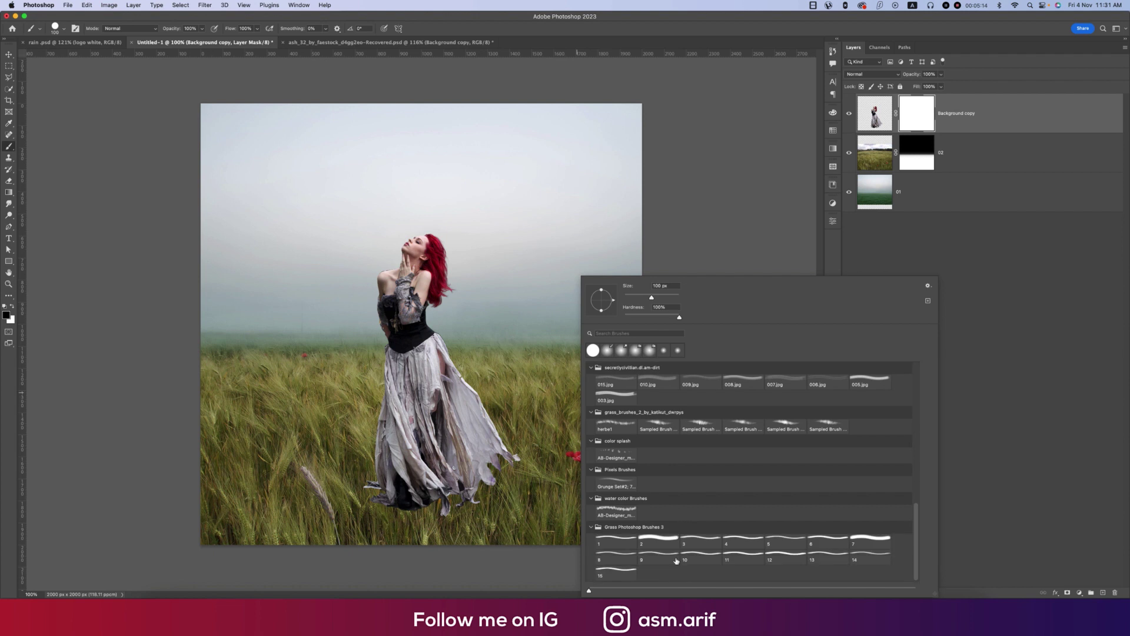
{"action": "left_click", "coordinate": [628, 555]}
{"action": "left_click", "coordinate": [653, 298]}
{"action": "left_click", "coordinate": [634, 547]}
Stamp grass on the woman's mask to hide her dress hem, undoing a stroke over her head
{"action": "left_click", "coordinate": [567, 229]}
{"action": "key", "text": "super+z"}
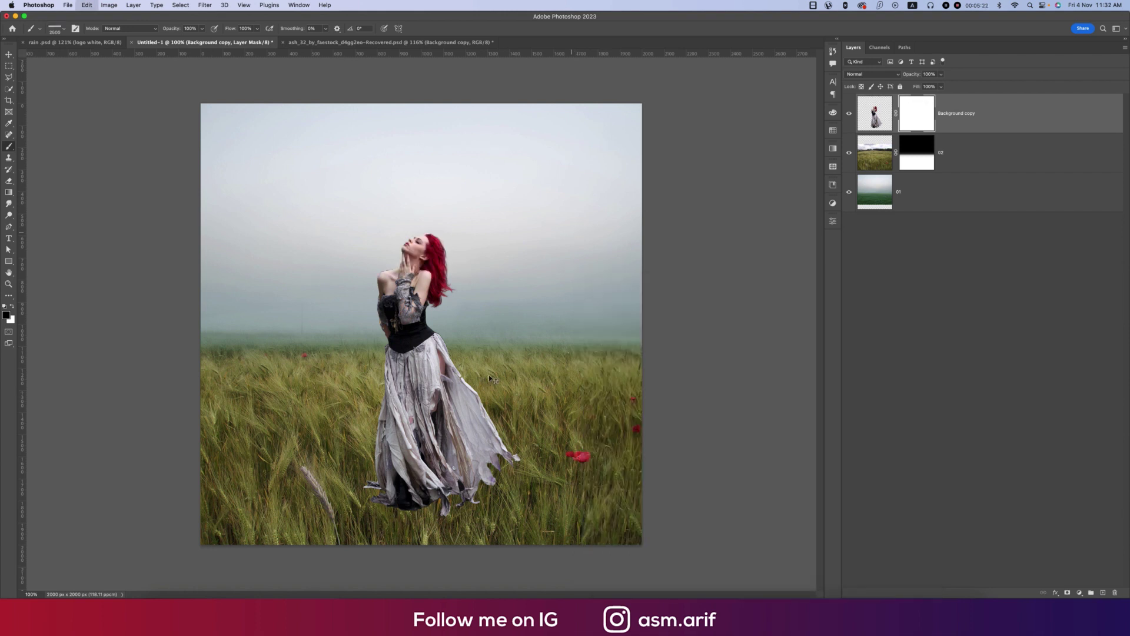
{"action": "left_click", "coordinate": [380, 483]}
{"action": "left_click", "coordinate": [353, 477]}
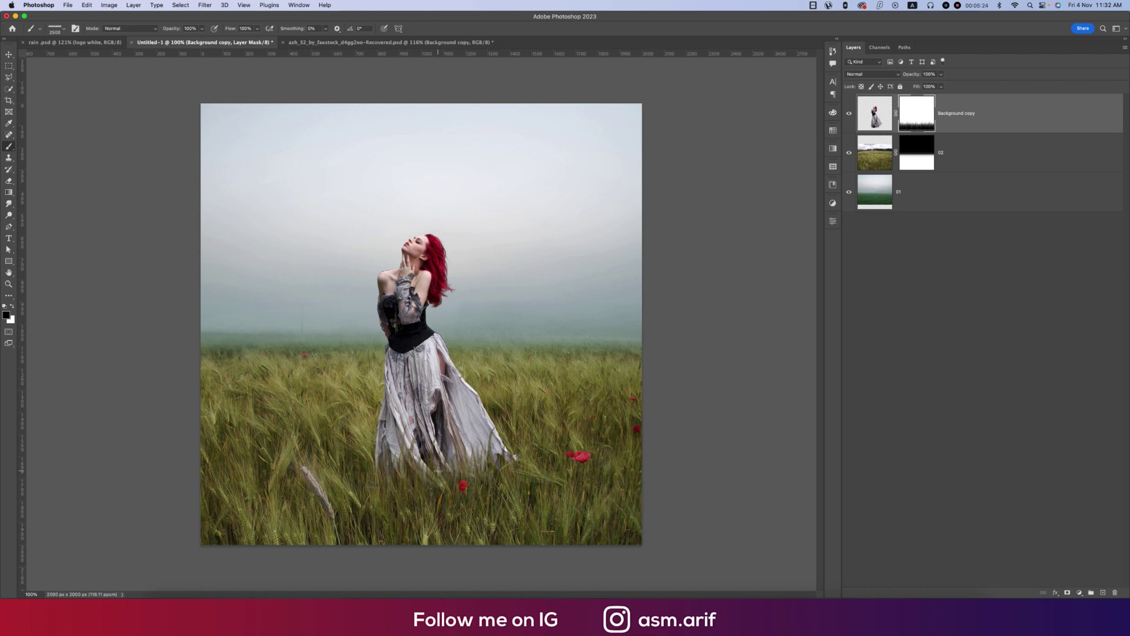
{"action": "left_click", "coordinate": [312, 468]}
{"action": "left_click", "coordinate": [274, 459]}
{"action": "left_click", "coordinate": [555, 462]}
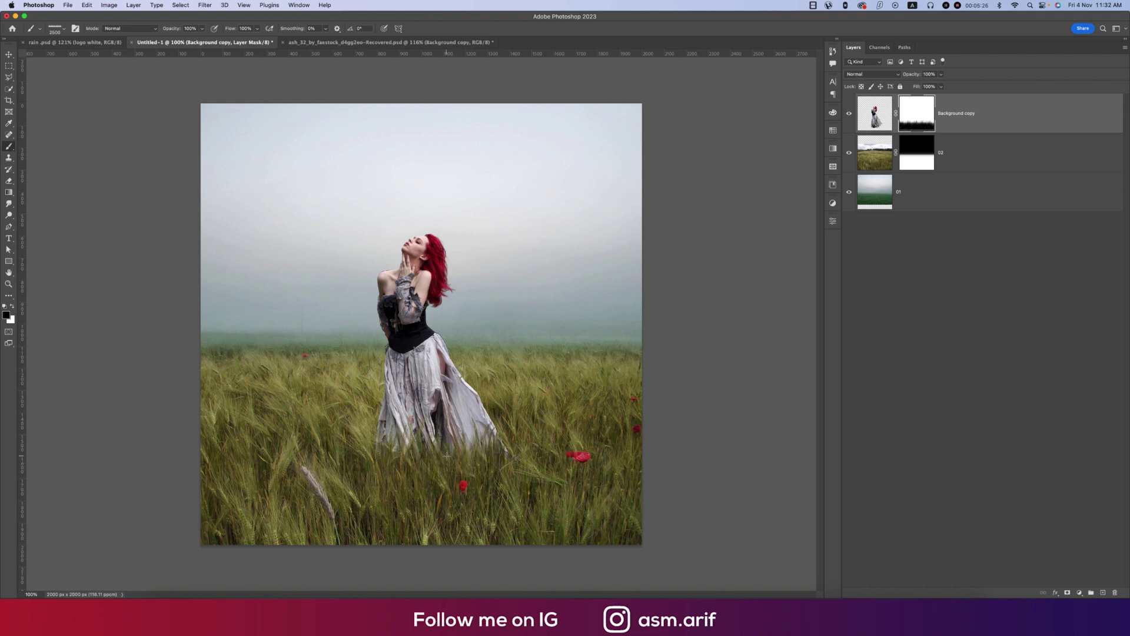
{"action": "left_click", "coordinate": [400, 469]}
{"action": "left_click", "coordinate": [402, 466]}
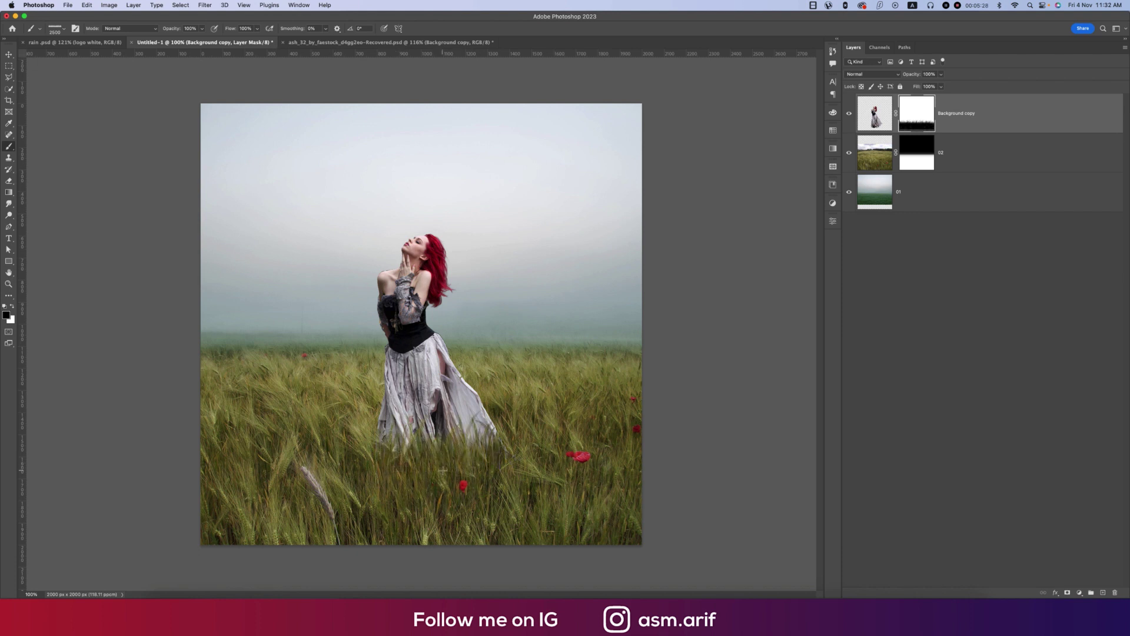
Switch to grass brush 9 and blend the dress's right edge into the grass
{"action": "right_click", "coordinate": [476, 454]}
{"action": "left_click", "coordinate": [558, 554]}
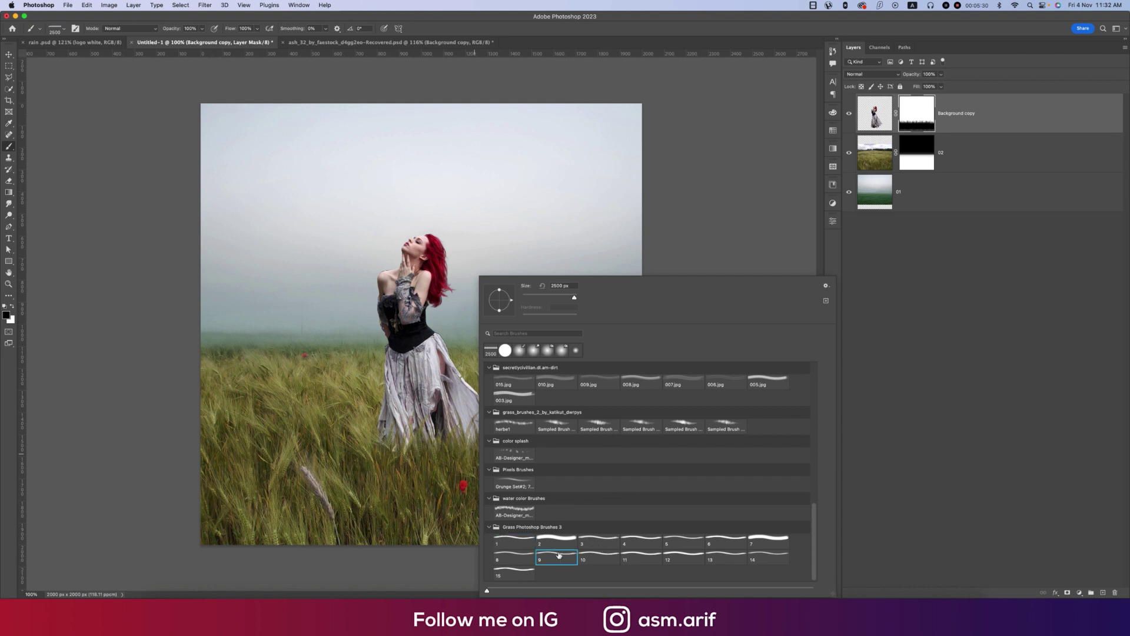
{"action": "key", "text": "Return"}
{"action": "left_click", "coordinate": [478, 429]}
{"action": "left_click", "coordinate": [474, 425]}
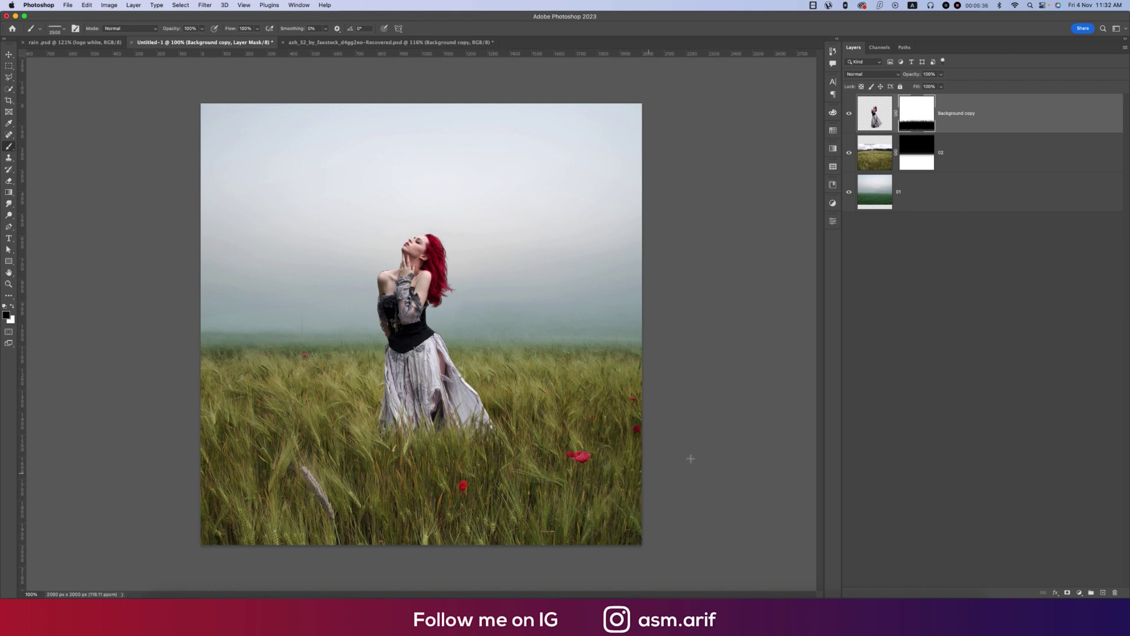
{"action": "left_click", "coordinate": [9, 54]}
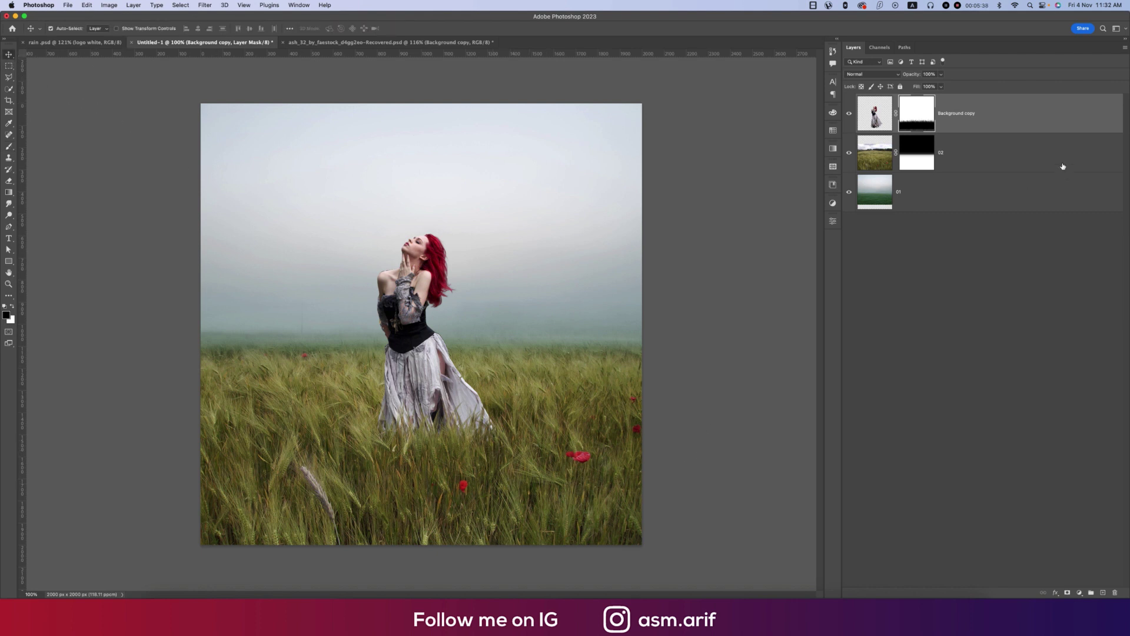
Target the woman layer's pixels and zoom in on her left shoulder
{"action": "key", "text": "super+2"}
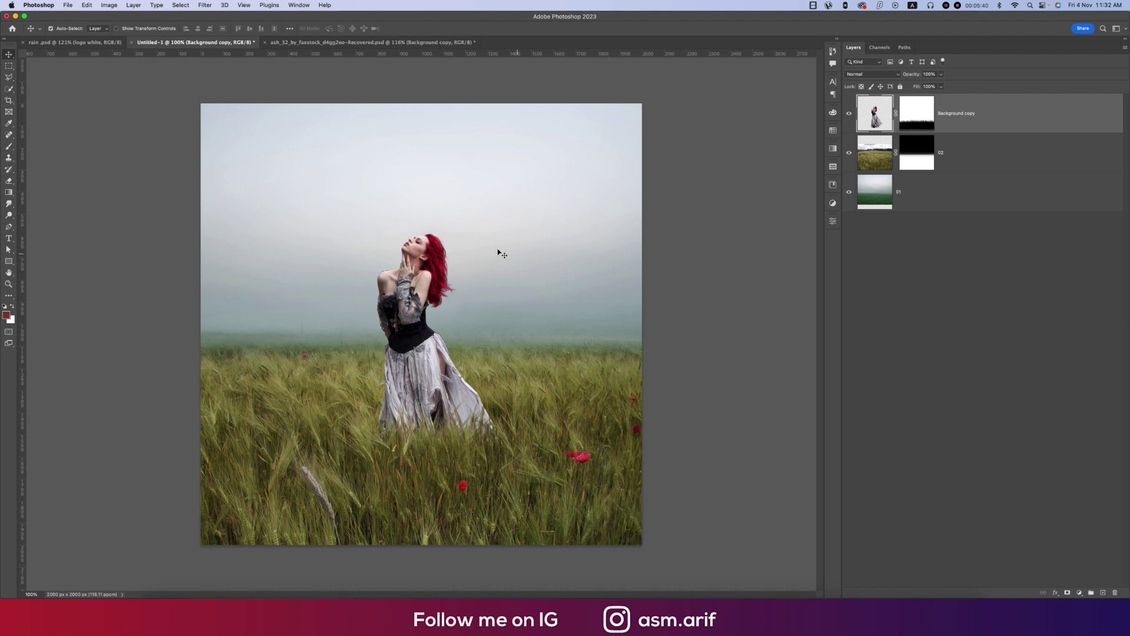
{"action": "scroll", "coordinate": [370, 266], "scroll_direction": "up", "scroll_amount": 5}
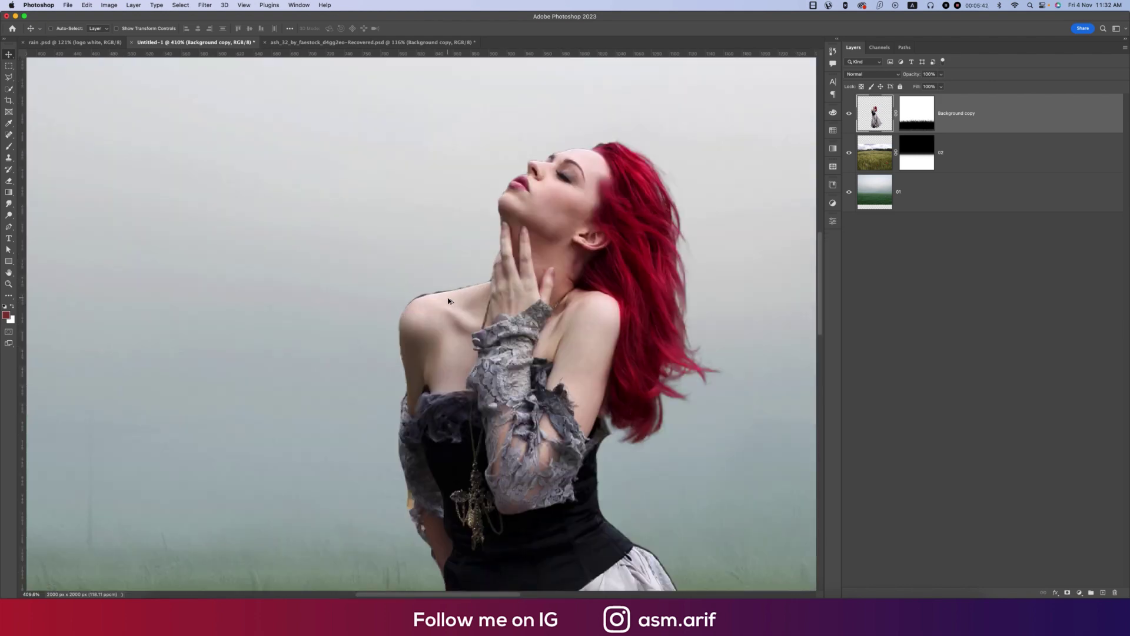
{"action": "key", "text": "super"}
{"action": "scroll", "coordinate": [434, 325], "scroll_direction": "up", "scroll_amount": 3}
{"action": "scroll", "coordinate": [480, 330], "scroll_direction": "up", "scroll_amount": 2}
{"action": "scroll", "coordinate": [480, 329], "scroll_direction": "right", "scroll_amount": 2}
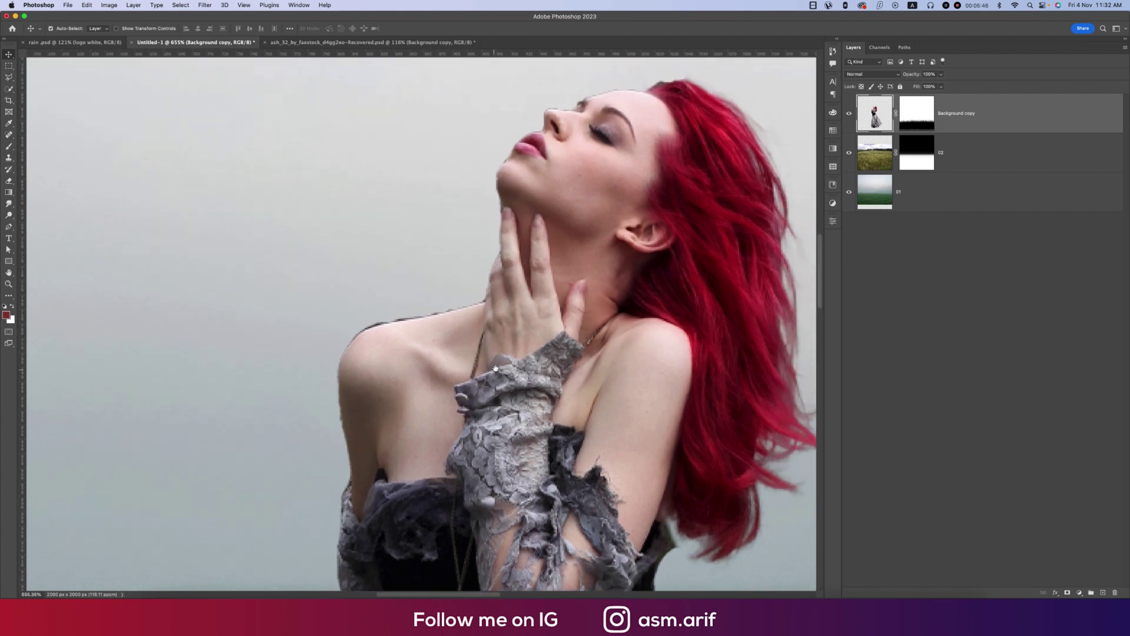
Trace a closed pen path around the grey fringe along her shoulder and neck
{"action": "key", "text": "p"}
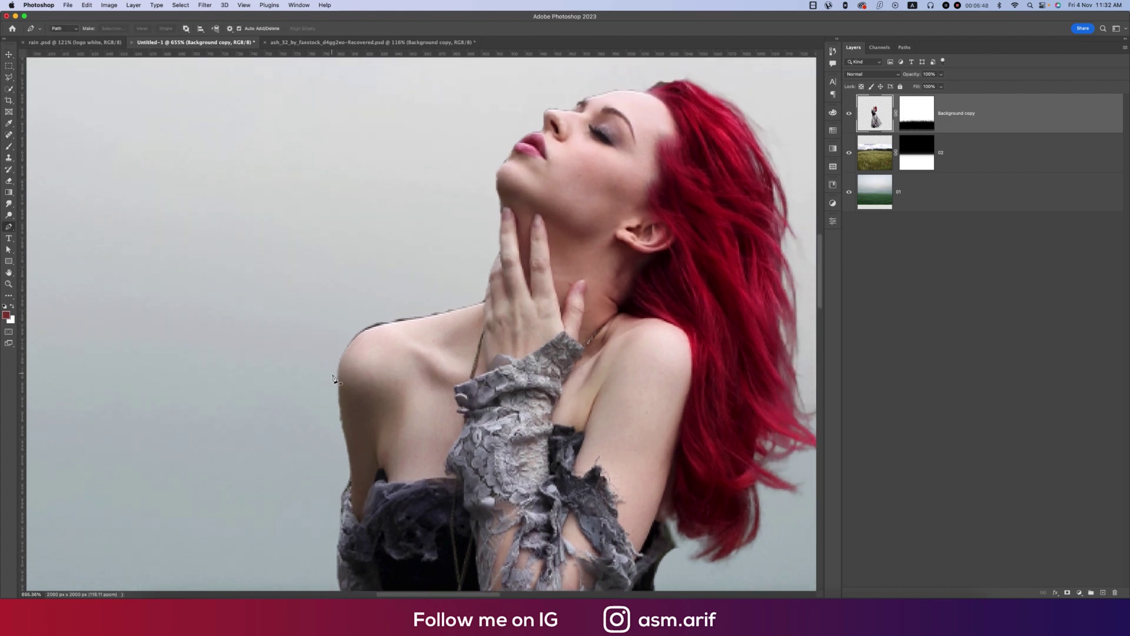
{"action": "scroll", "coordinate": [334, 360], "scroll_direction": "up", "scroll_amount": 5}
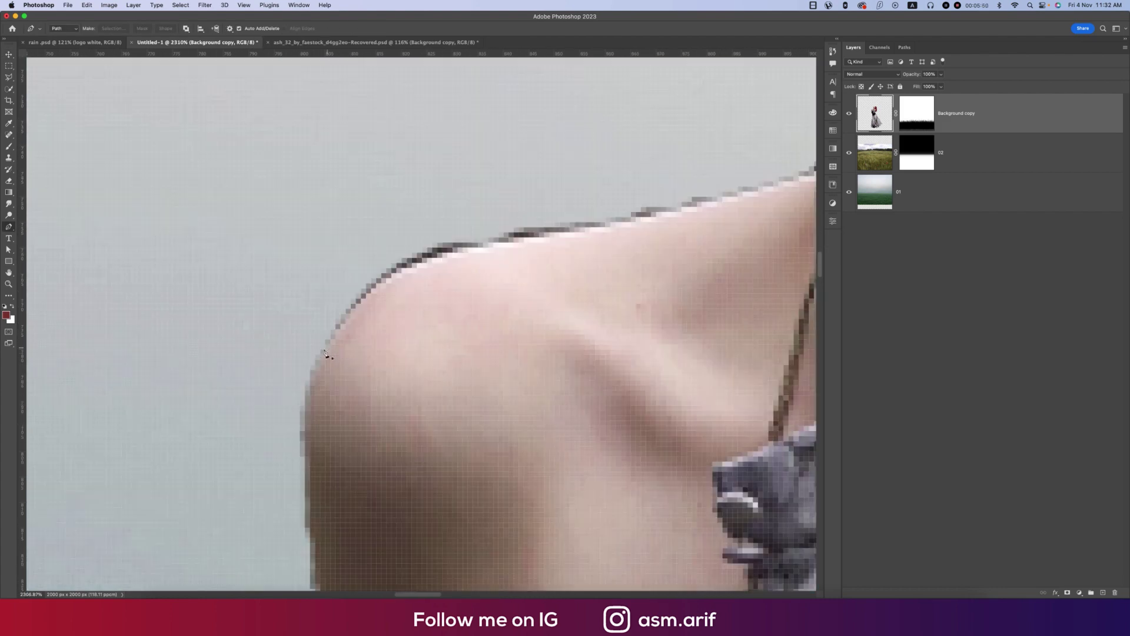
{"action": "scroll", "coordinate": [300, 391], "scroll_direction": "down", "scroll_amount": 4}
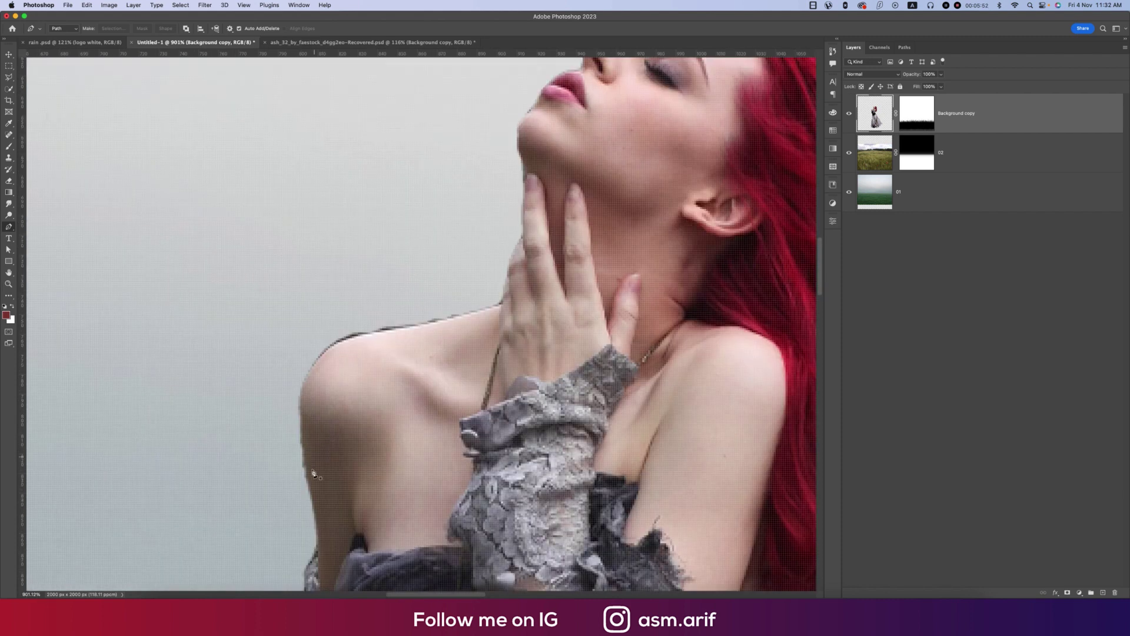
{"action": "left_click", "coordinate": [306, 481]}
{"action": "left_click_drag", "start_coordinate": [306, 378], "coordinate": [319, 364]}
{"action": "left_click_drag", "start_coordinate": [372, 333], "coordinate": [428, 323]}
{"action": "left_click", "coordinate": [500, 304]}
{"action": "mouse_move", "coordinate": [506, 301]}
{"action": "left_mouse_down"}
{"action": "mouse_move", "coordinate": [492, 245]}
{"action": "mouse_move", "coordinate": [280, 290]}
{"action": "mouse_move", "coordinate": [282, 454]}
{"action": "mouse_move", "coordinate": [307, 482]}
{"action": "left_mouse_up"}
{"action": "left_click", "coordinate": [306, 480]}
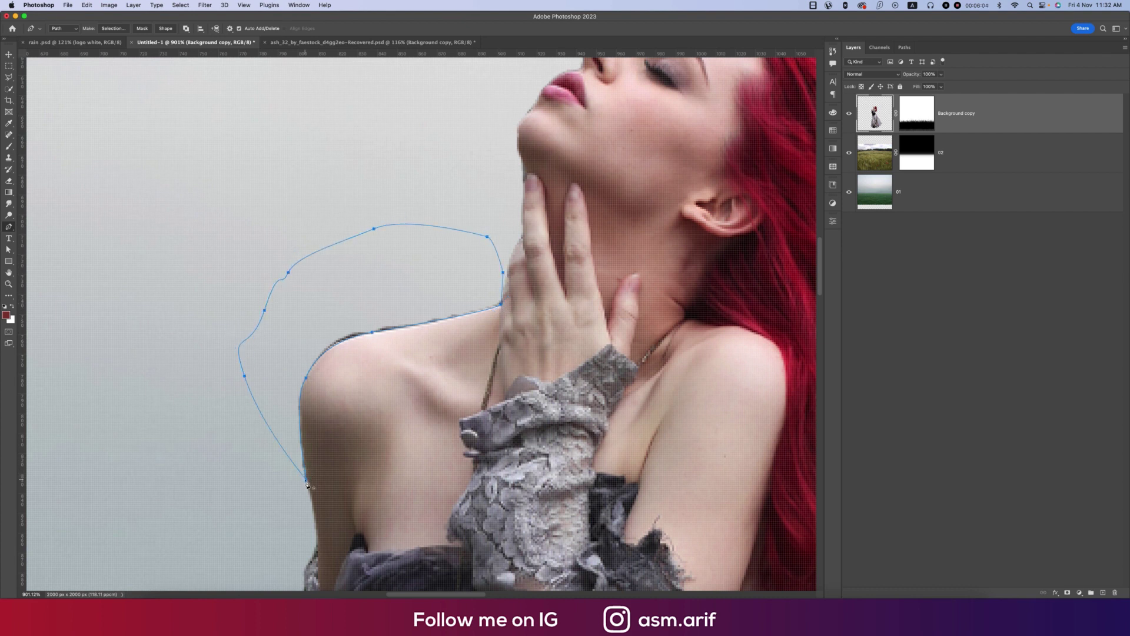
Convert the path into a selection with a 1 px feather
{"action": "right_click", "coordinate": [371, 266]}
{"action": "left_click", "coordinate": [392, 307]}
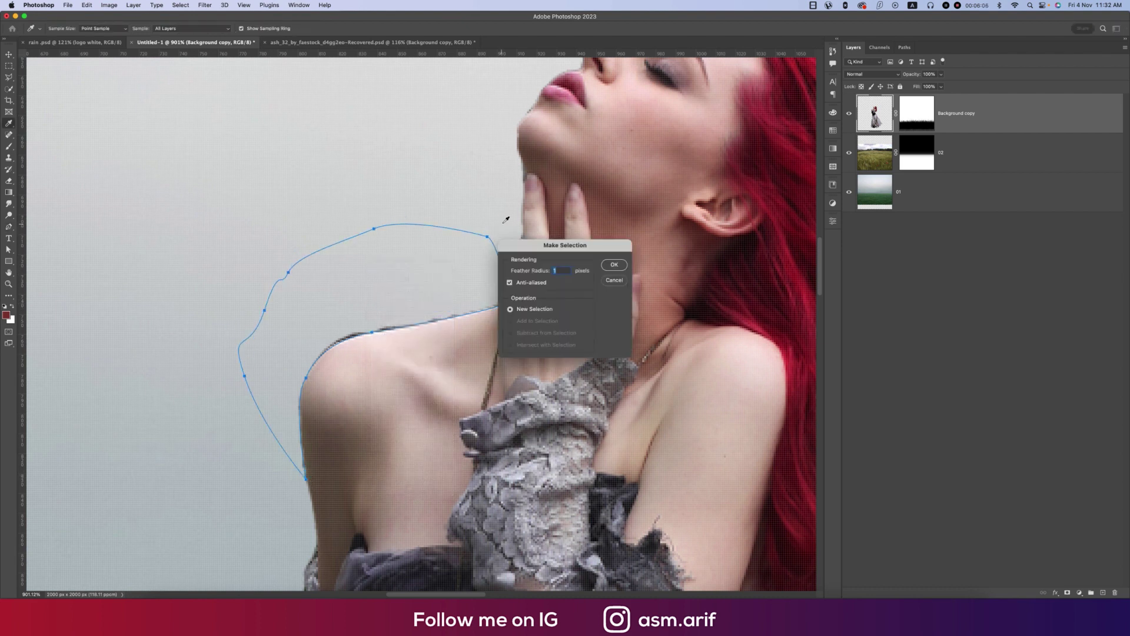
{"action": "left_click", "coordinate": [614, 266]}
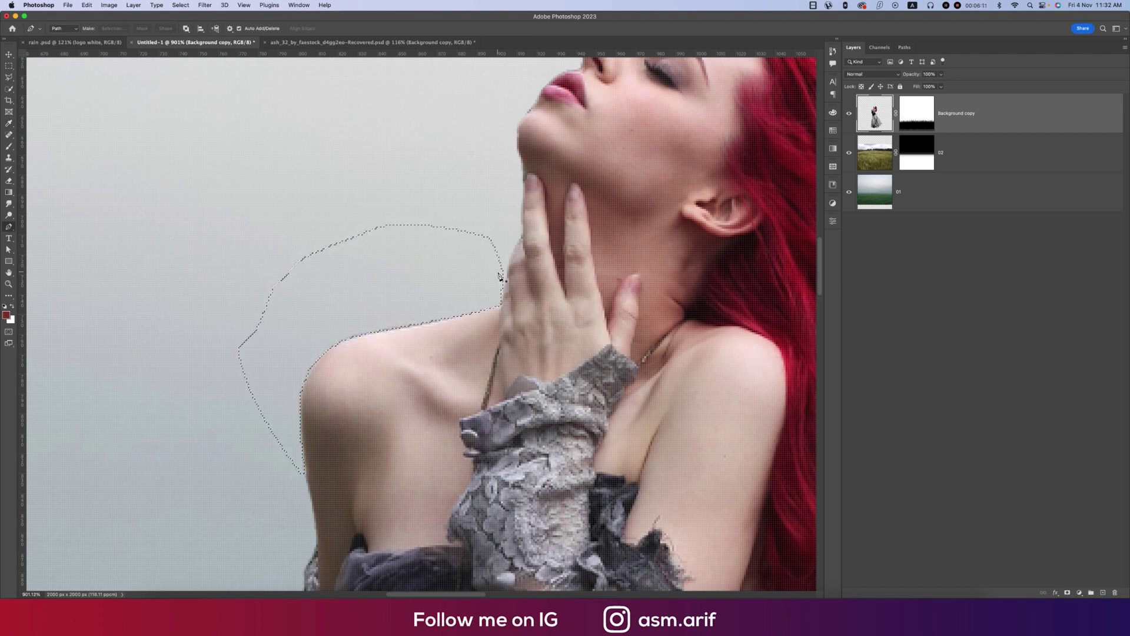
Deselect the fringe and add a Color Lookup layer using Moonlight.3DL
{"action": "key", "text": "super+d"}
{"action": "scroll", "coordinate": [498, 276], "scroll_direction": "down", "scroll_amount": 5}
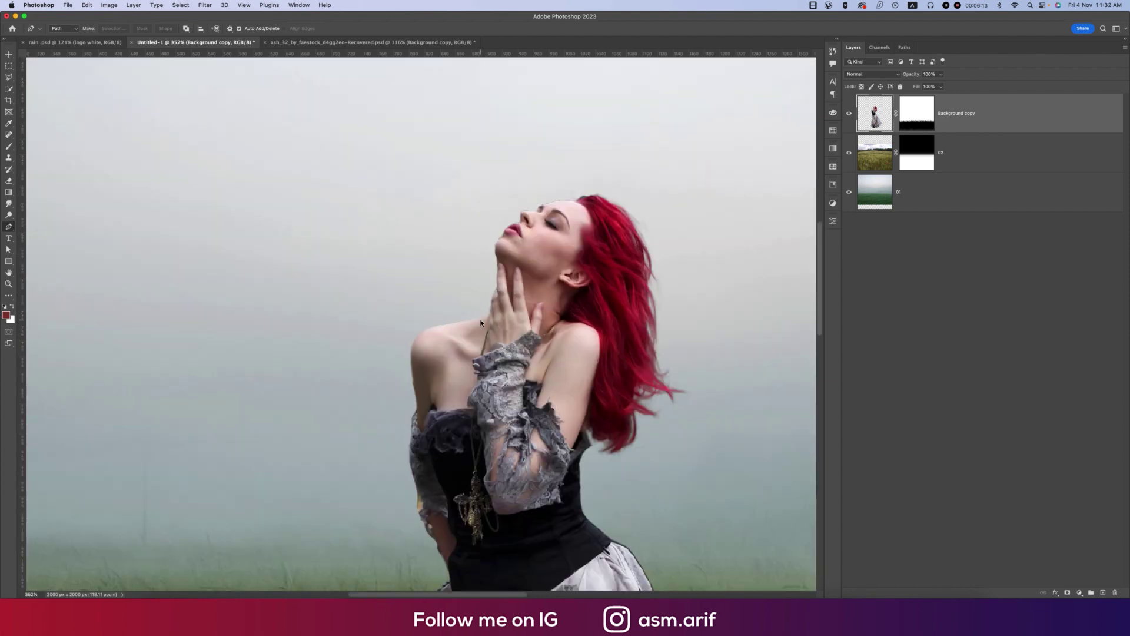
{"action": "scroll", "coordinate": [481, 323], "scroll_direction": "down", "scroll_amount": 3}
{"action": "scroll", "coordinate": [480, 322], "scroll_direction": "down", "scroll_amount": 3}
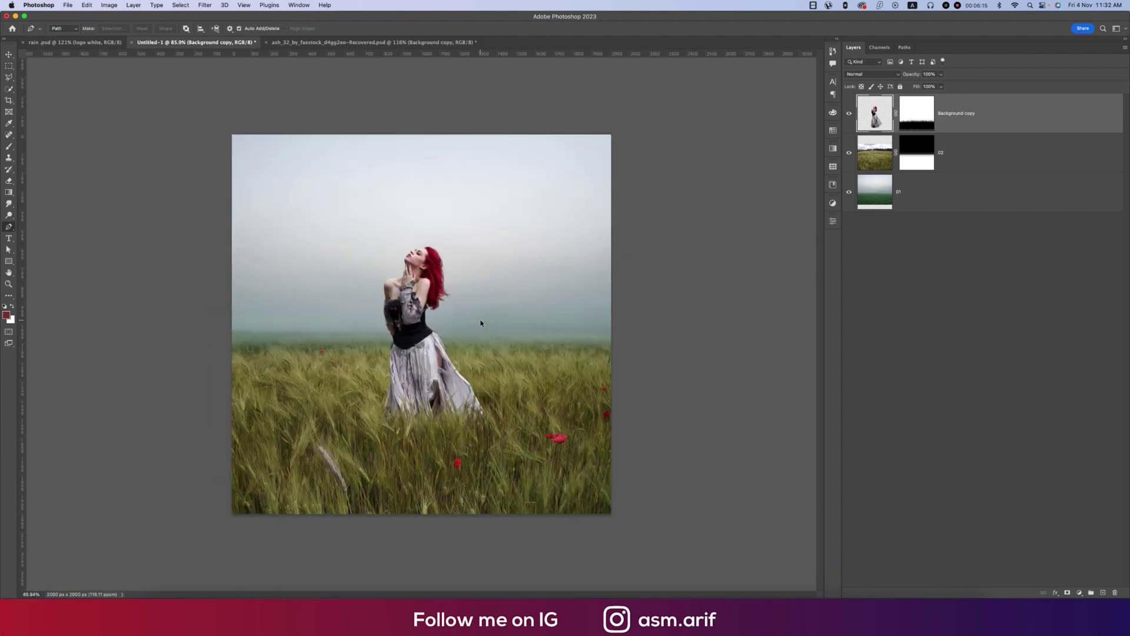
{"action": "scroll", "coordinate": [481, 322], "scroll_direction": "up", "scroll_amount": 2}
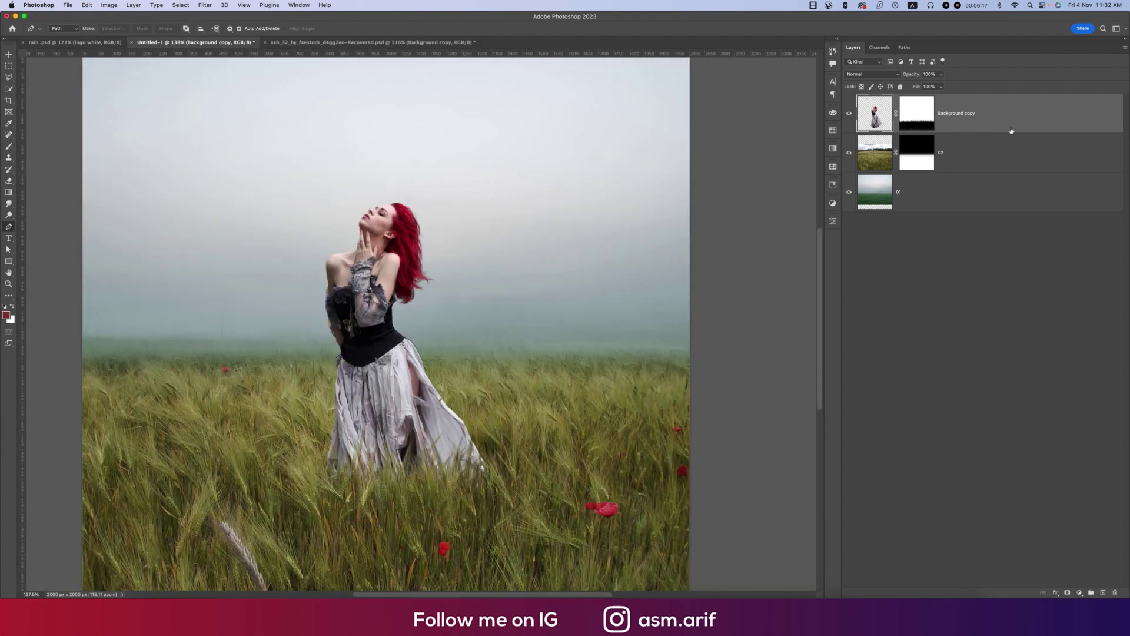
{"action": "left_click", "coordinate": [1079, 592]}
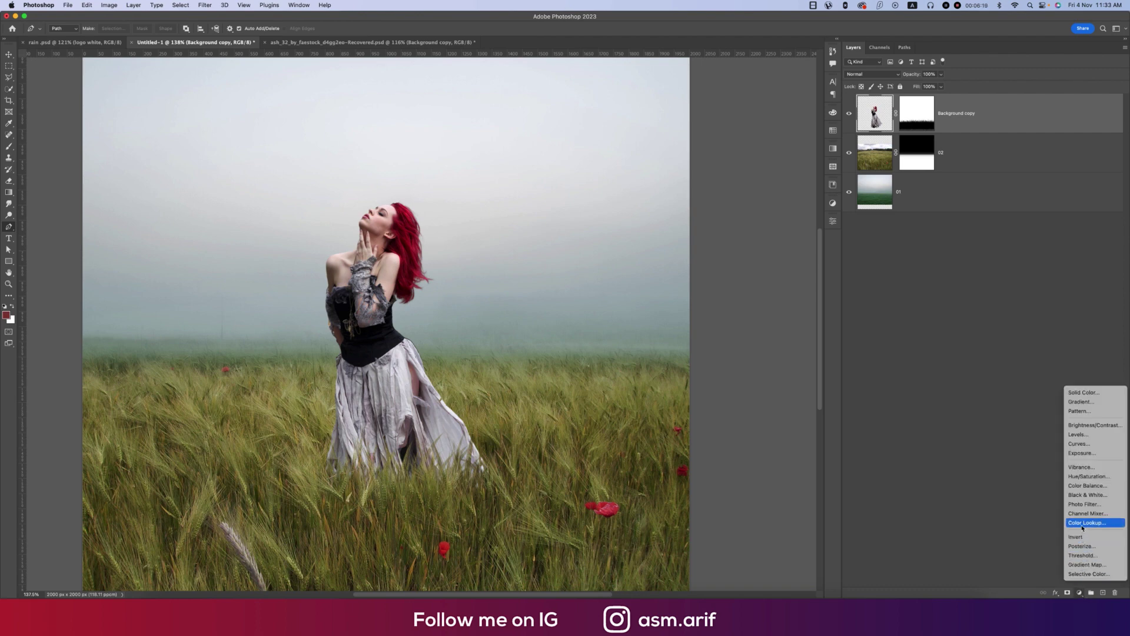
{"action": "left_click", "coordinate": [1032, 505]}
{"action": "left_click", "coordinate": [747, 251]}
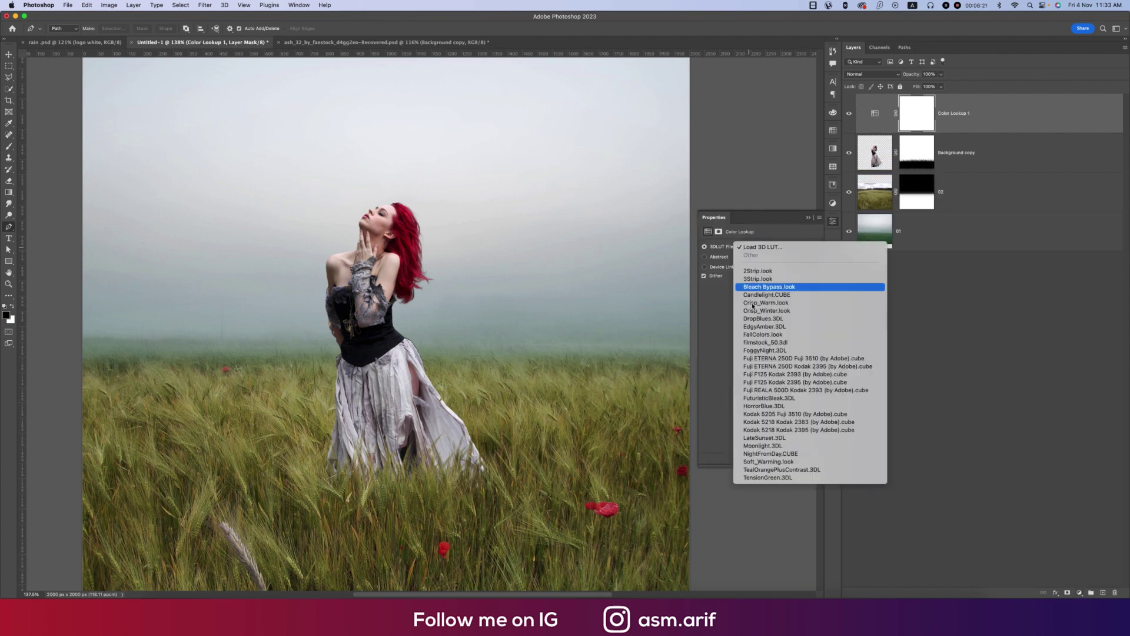
{"action": "left_click", "coordinate": [765, 446]}
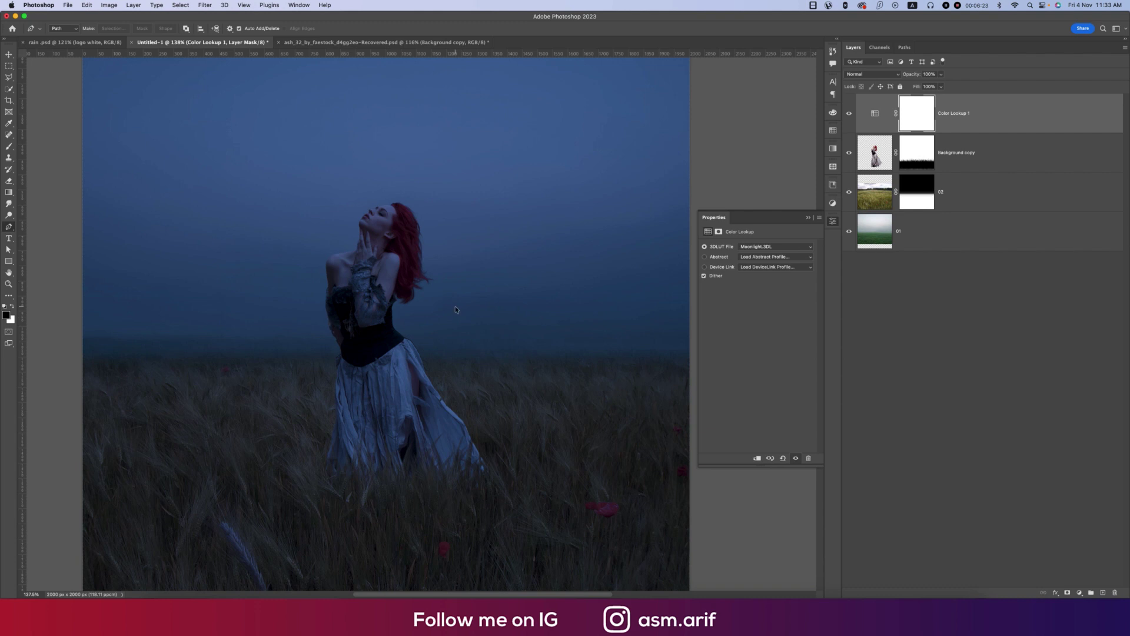
{"action": "scroll", "coordinate": [455, 306], "scroll_direction": "down", "scroll_amount": 3}
{"action": "left_click", "coordinate": [809, 218]}
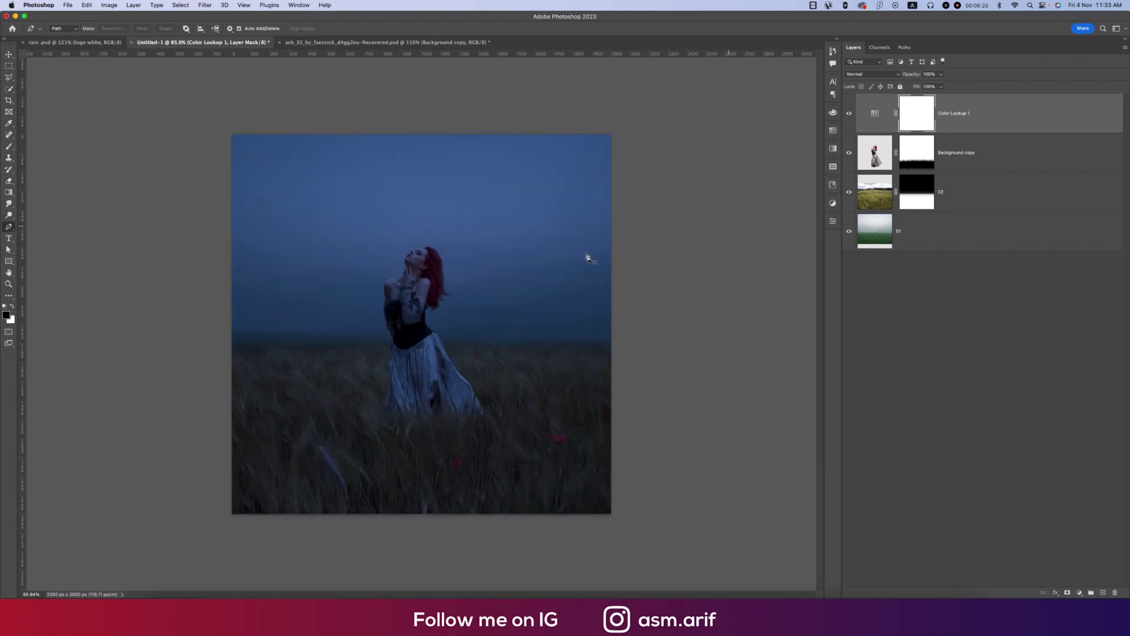
Select the woman's layer, switch to the Move tool, then deselect the layer
{"action": "scroll", "coordinate": [436, 272], "scroll_direction": "up", "scroll_amount": 3}
{"action": "scroll", "coordinate": [435, 271], "scroll_direction": "down", "scroll_amount": 3}
{"action": "key", "text": "super+2"}
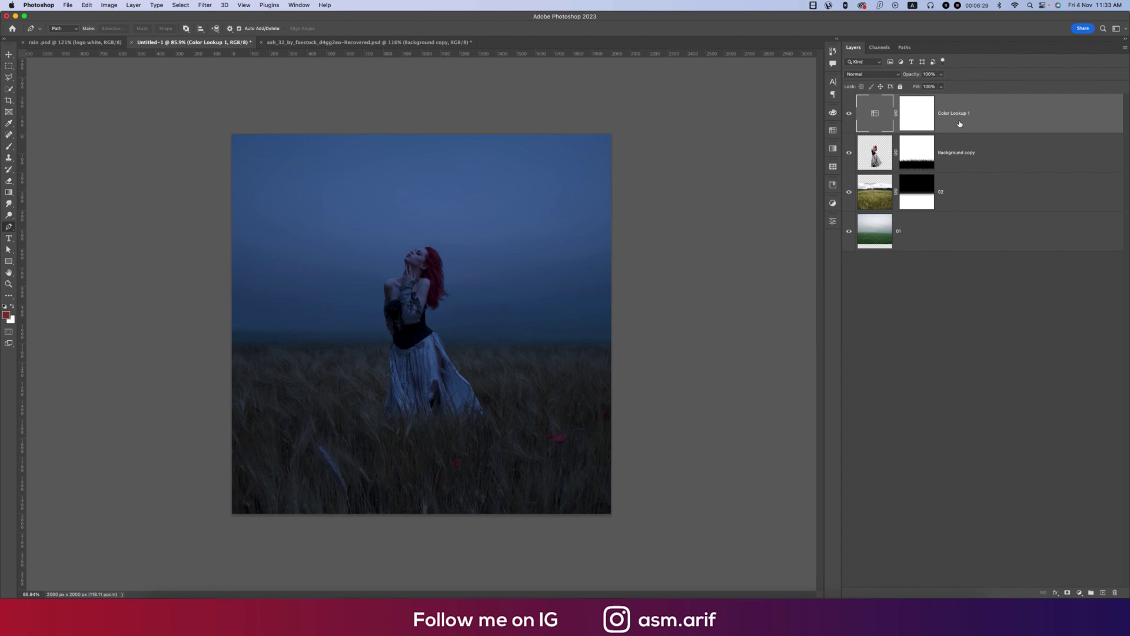
{"action": "left_click", "coordinate": [952, 155]}
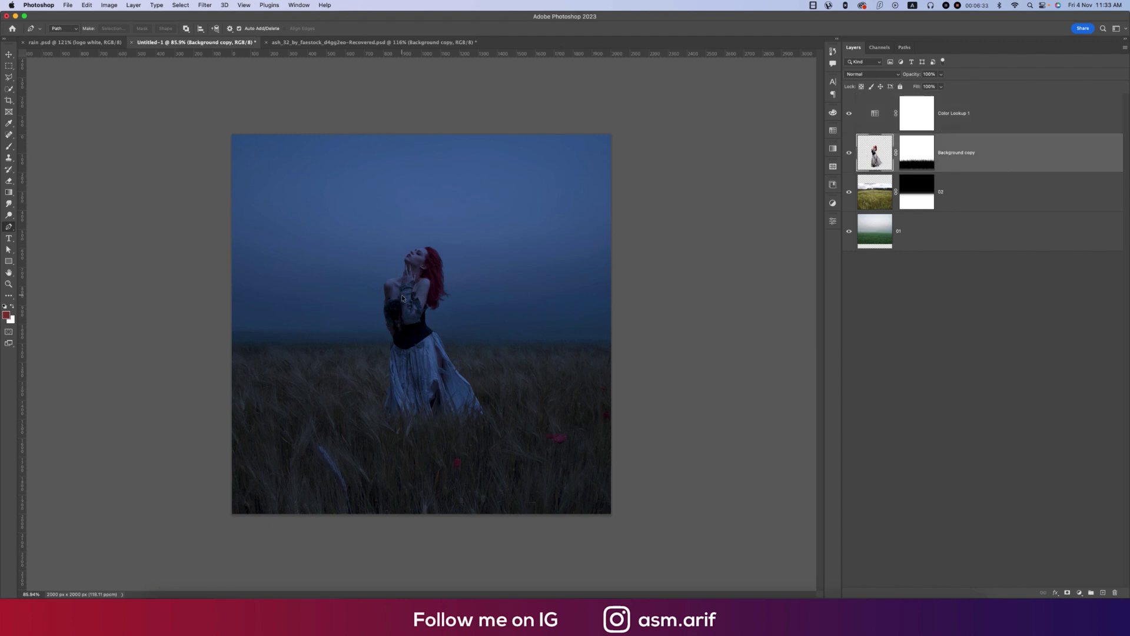
{"action": "left_click", "coordinate": [10, 54]}
{"action": "left_click", "coordinate": [145, 159]}
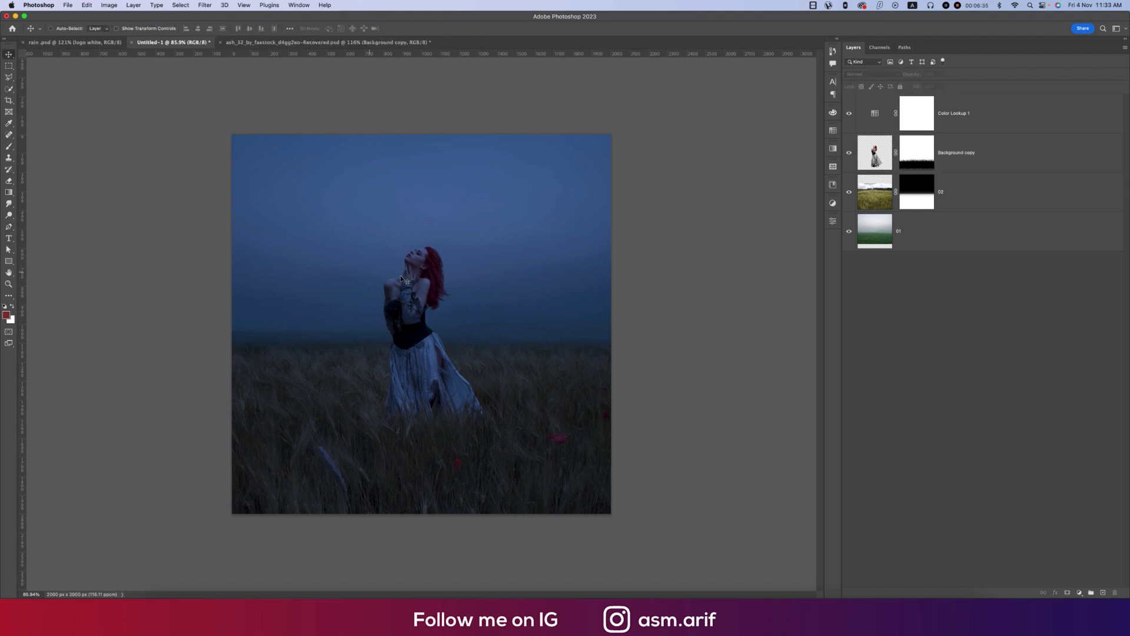
{"action": "scroll", "coordinate": [421, 278], "scroll_direction": "up", "scroll_amount": 3}
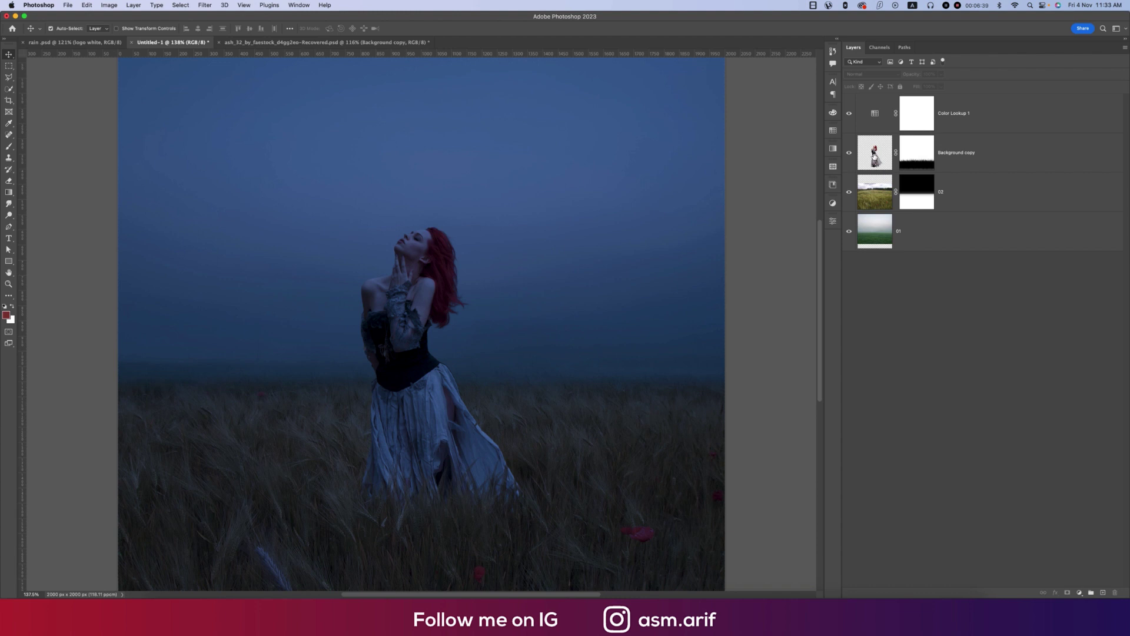
Load the woman's outline, target the Color Lookup mask, and pick a 200 px soft brush
{"action": "left_click", "coordinate": [876, 156], "text": "super"}
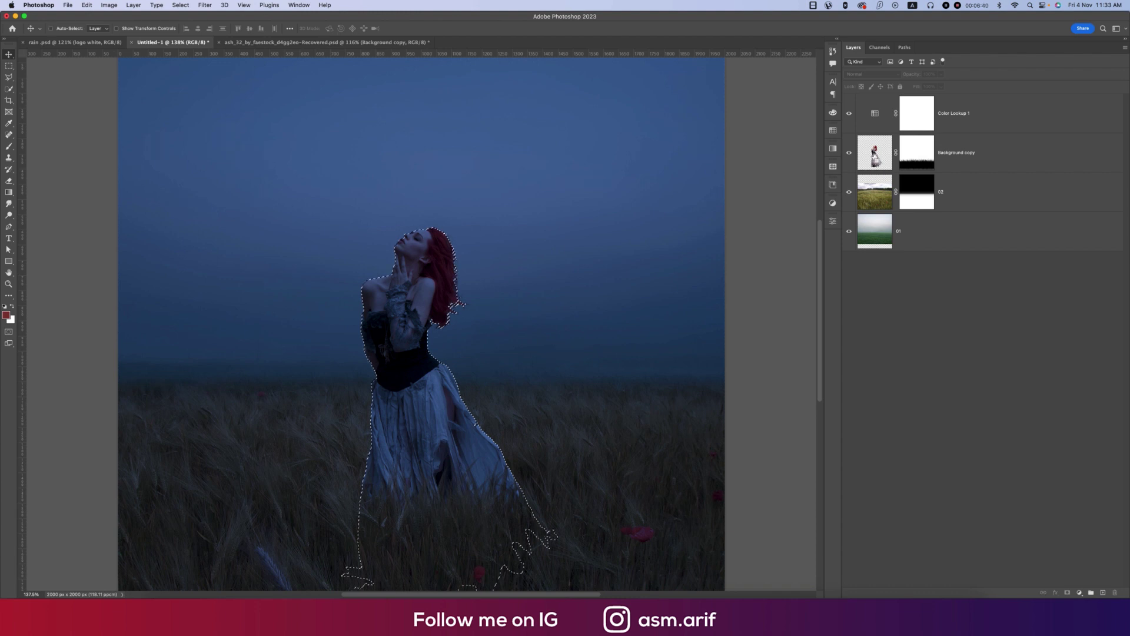
{"action": "left_click", "coordinate": [921, 120]}
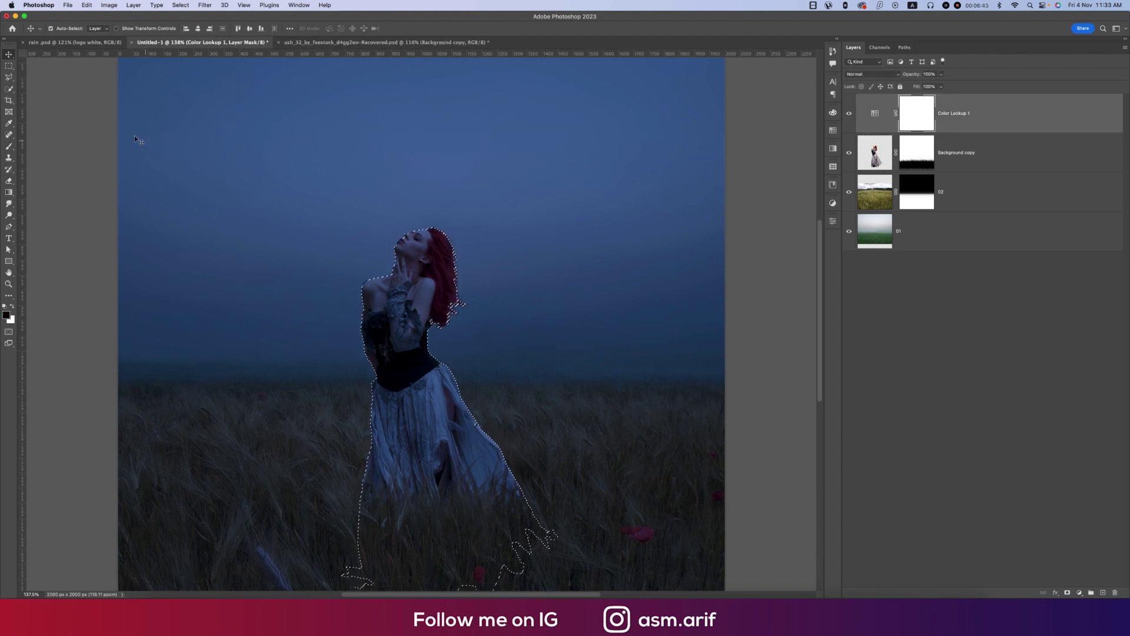
{"action": "key", "text": "b"}
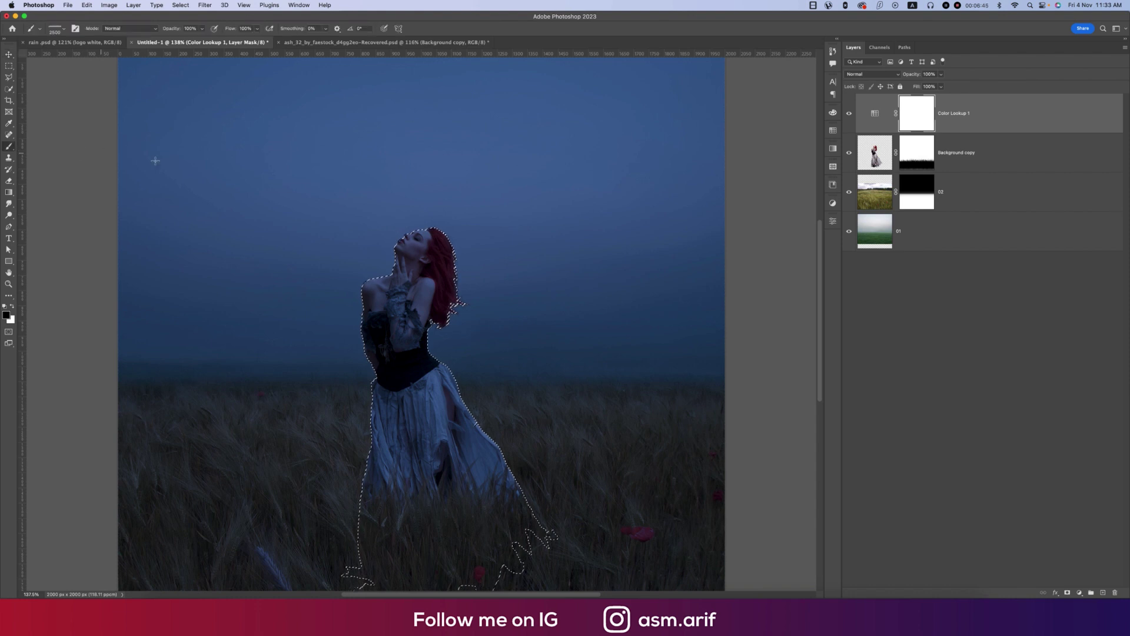
{"action": "right_click", "coordinate": [303, 181]}
{"action": "left_click", "coordinate": [358, 256]}
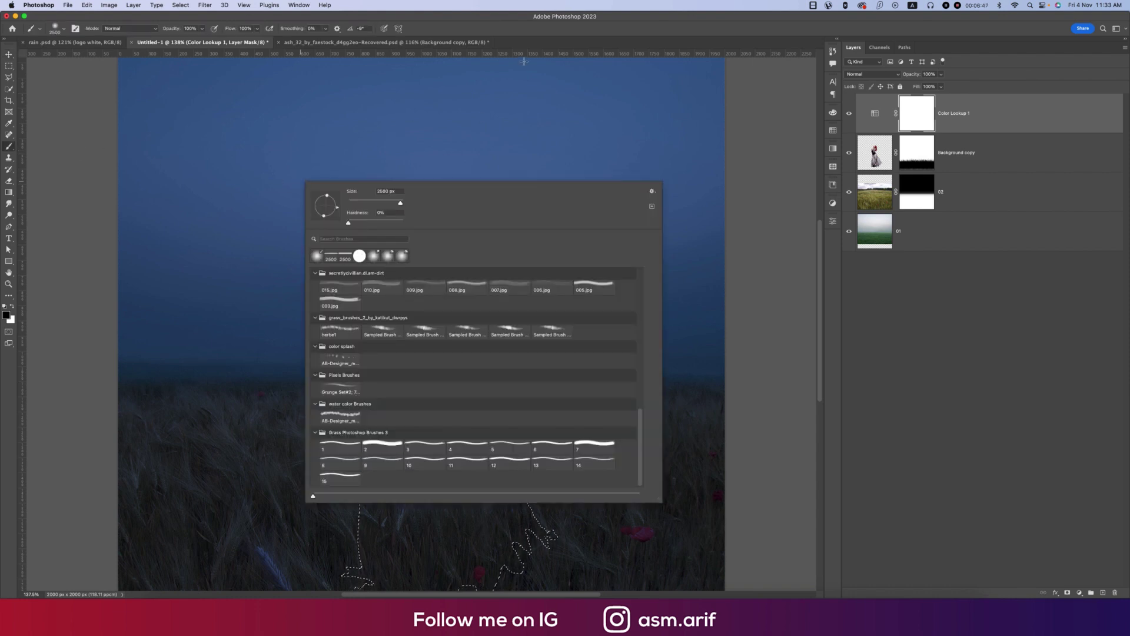
{"action": "left_click", "coordinate": [514, 30]}
{"action": "right_click", "coordinate": [429, 224]}
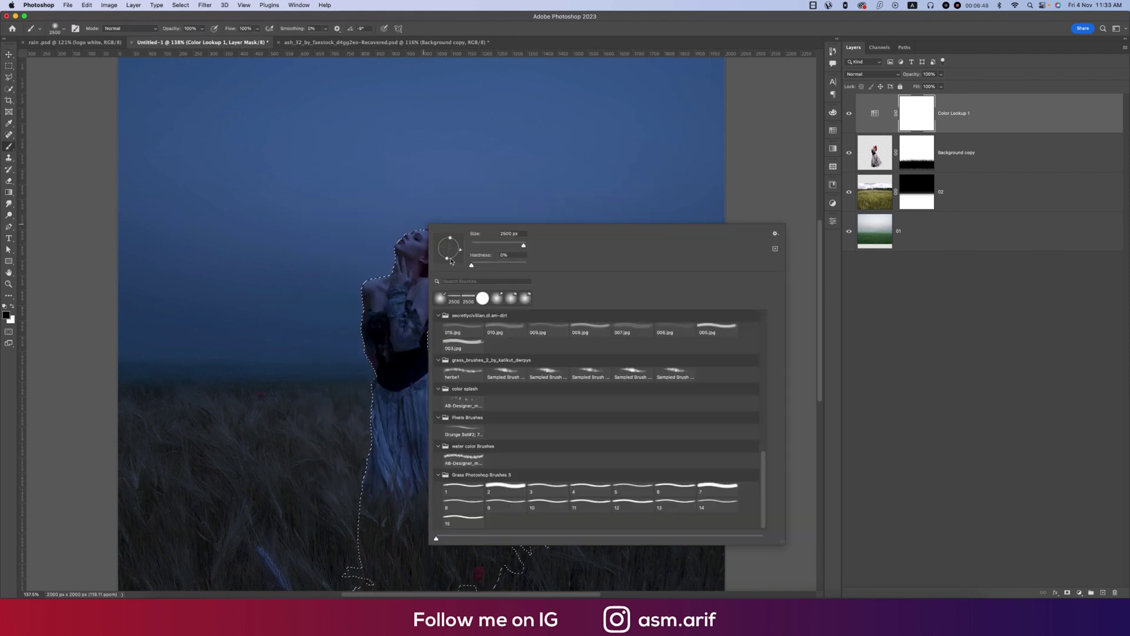
{"action": "left_click_drag", "start_coordinate": [499, 242], "coordinate": [502, 250]}
{"action": "key", "text": "Return"}
{"action": "key", "text": "bracketright"}
{"action": "key", "text": "bracketright"}
{"action": "key", "text": "bracketright"}
{"action": "key", "text": "bracketright"}
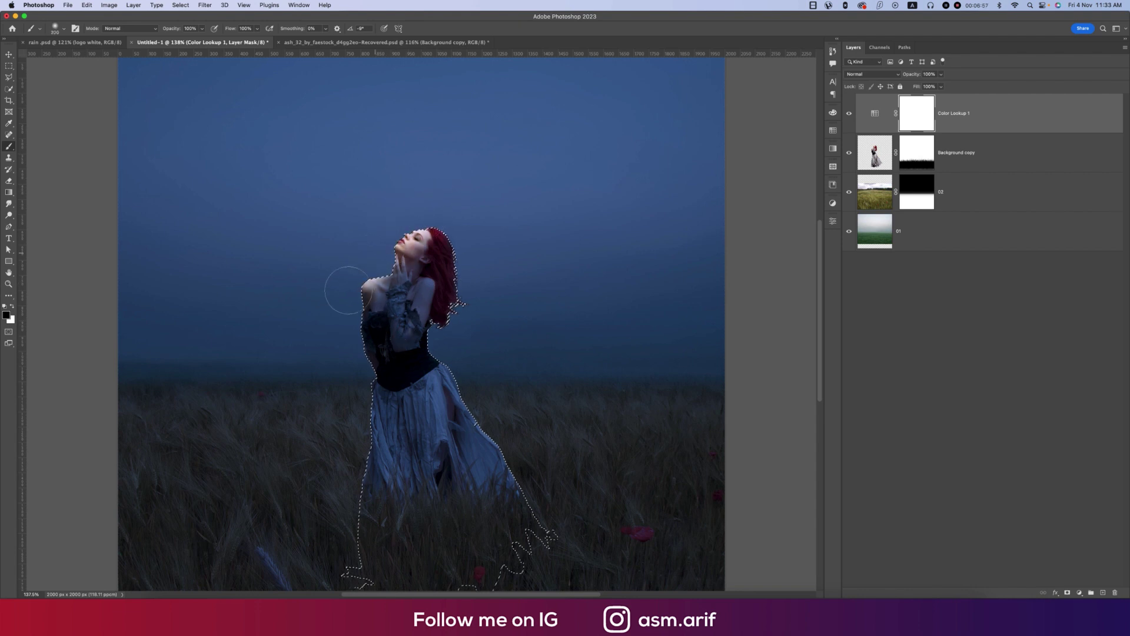
Set the brush opacity to 40% and flow to 46%
{"action": "left_click", "coordinate": [202, 28]}
{"action": "left_click_drag", "start_coordinate": [201, 40], "coordinate": [179, 42]}
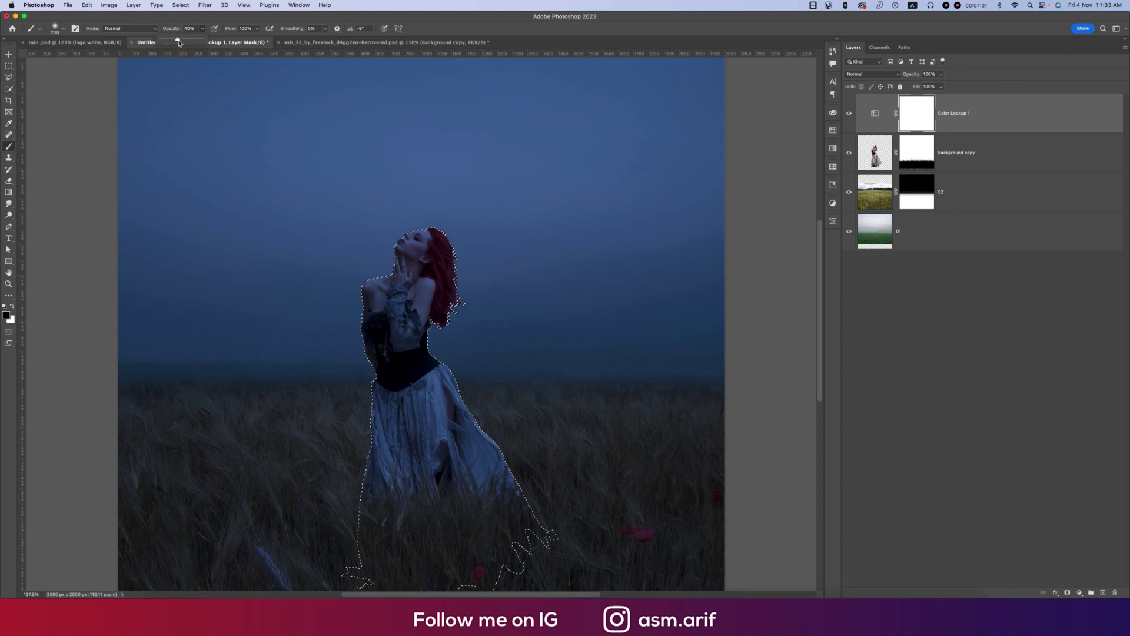
{"action": "left_click", "coordinate": [257, 28]}
{"action": "left_click_drag", "start_coordinate": [261, 39], "coordinate": [236, 40]}
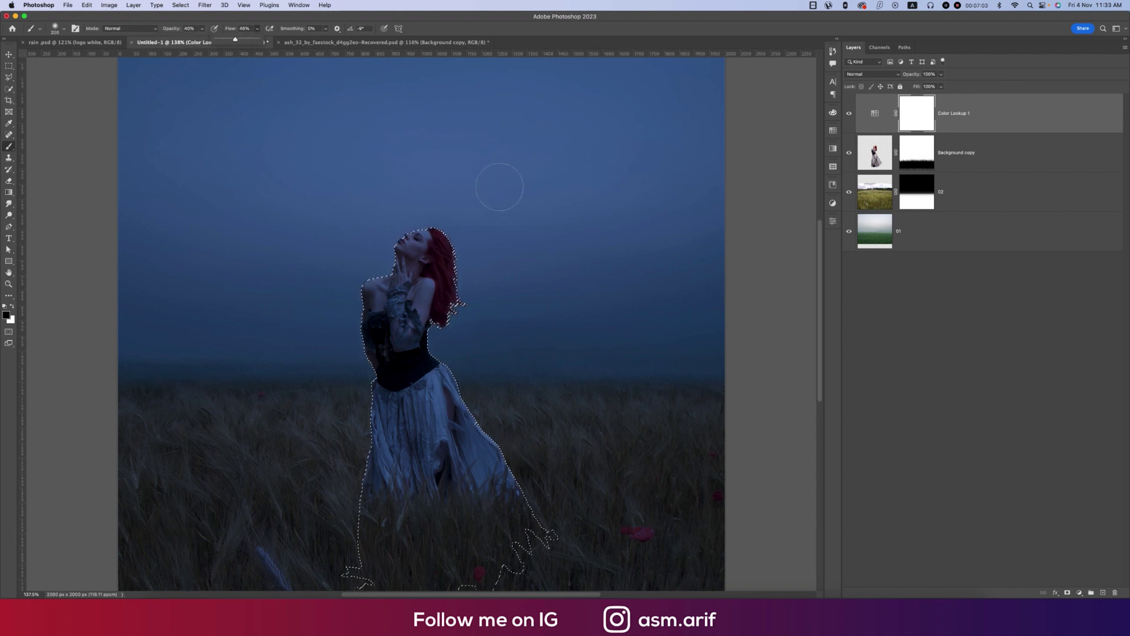
Paint the grade off her face, neck, side, torso and arm, then deselect
{"action": "left_click", "coordinate": [448, 200]}
{"action": "left_click_drag", "start_coordinate": [354, 309], "coordinate": [436, 226]}
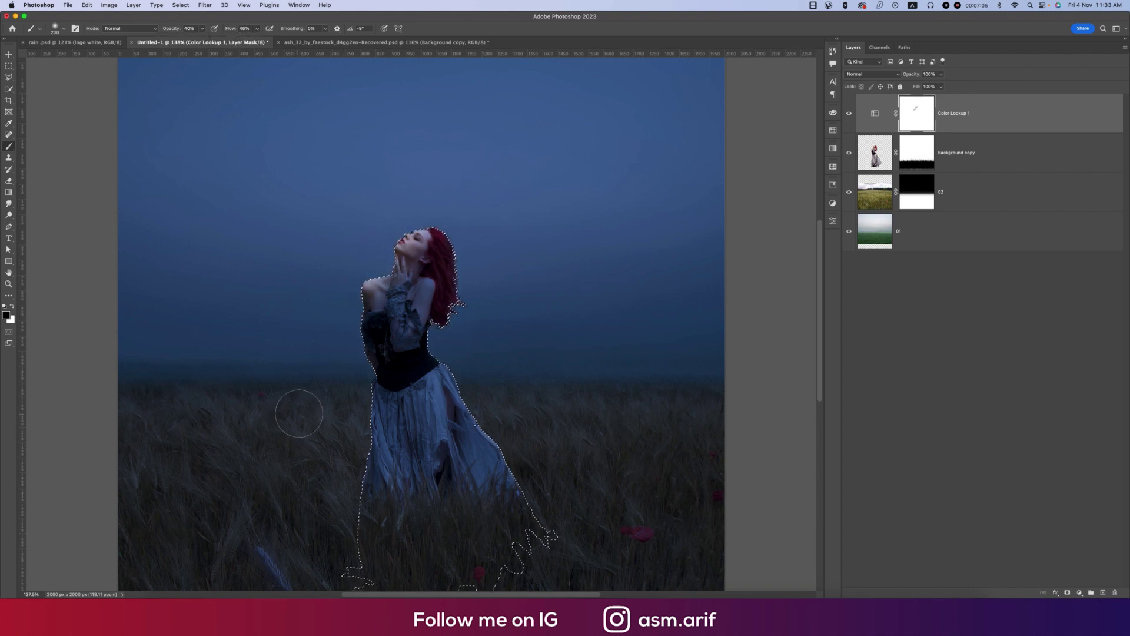
{"action": "mouse_move", "coordinate": [357, 320]}
{"action": "left_mouse_down"}
{"action": "mouse_move", "coordinate": [349, 487]}
{"action": "mouse_move", "coordinate": [391, 253]}
{"action": "left_mouse_up"}
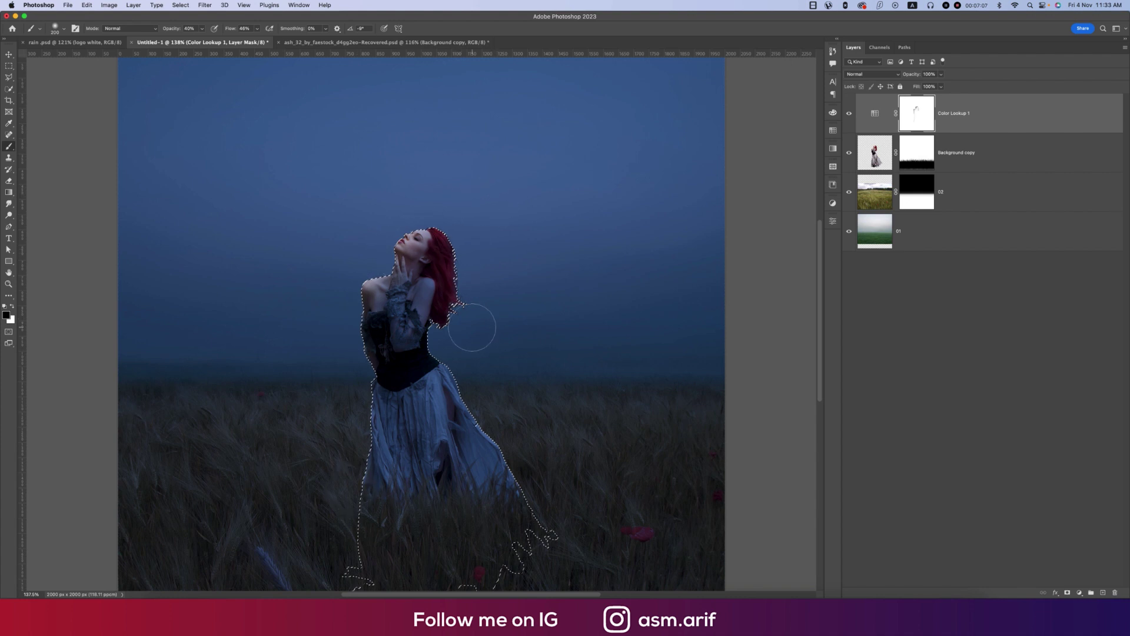
{"action": "mouse_move", "coordinate": [479, 315]}
{"action": "left_mouse_down"}
{"action": "mouse_move", "coordinate": [391, 310]}
{"action": "mouse_move", "coordinate": [358, 447]}
{"action": "mouse_move", "coordinate": [402, 331]}
{"action": "mouse_move", "coordinate": [361, 438]}
{"action": "mouse_move", "coordinate": [337, 412]}
{"action": "mouse_move", "coordinate": [385, 326]}
{"action": "mouse_move", "coordinate": [438, 295]}
{"action": "mouse_move", "coordinate": [484, 290]}
{"action": "left_mouse_up"}
{"action": "key", "text": "v"}
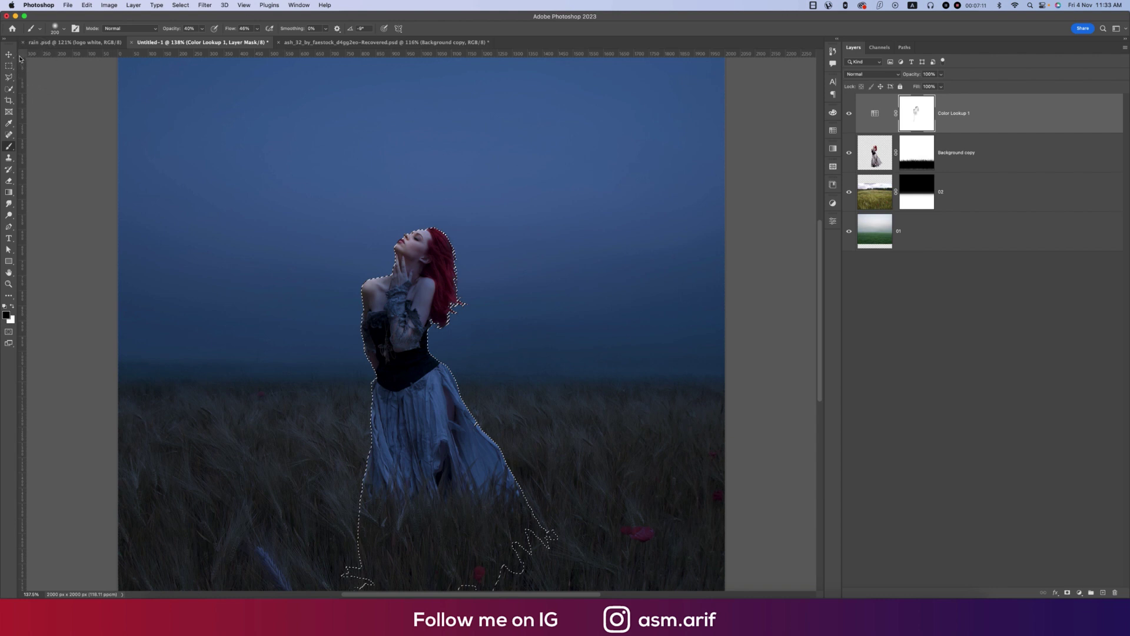
{"action": "key", "text": "super+d"}
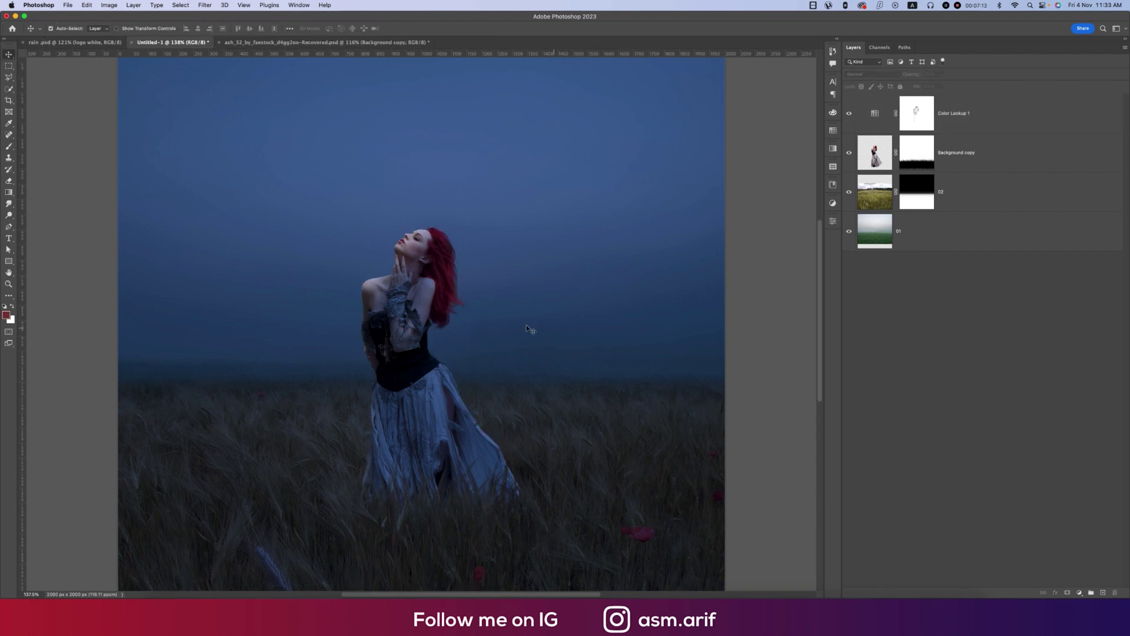
{"action": "scroll", "coordinate": [505, 325], "scroll_direction": "down", "scroll_amount": 3}
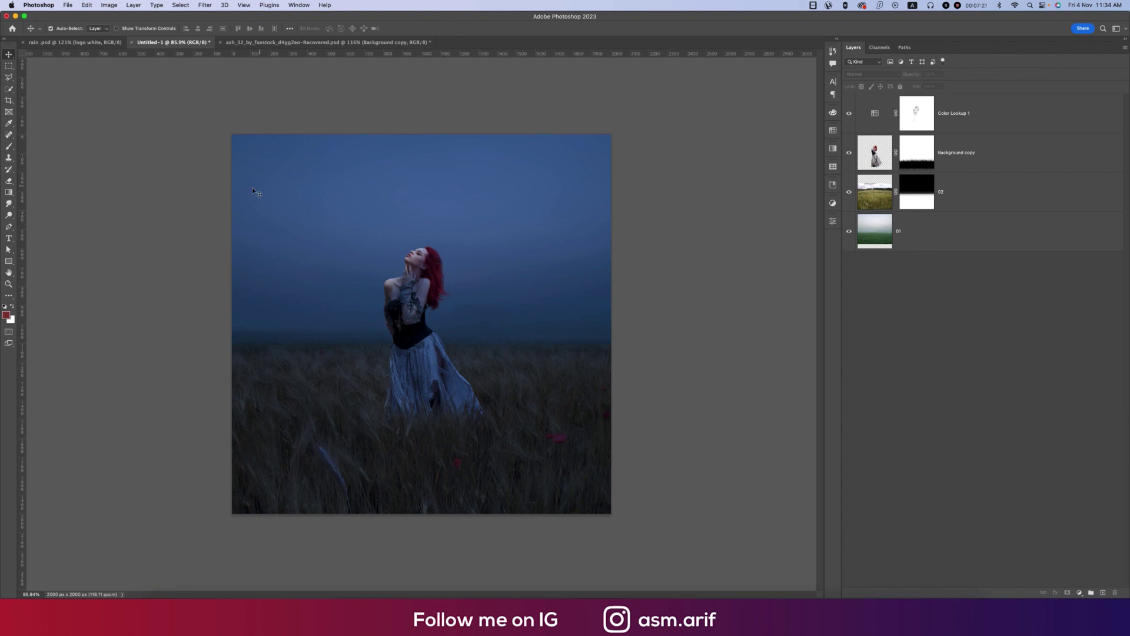
{"action": "left_click", "coordinate": [123, 44]}
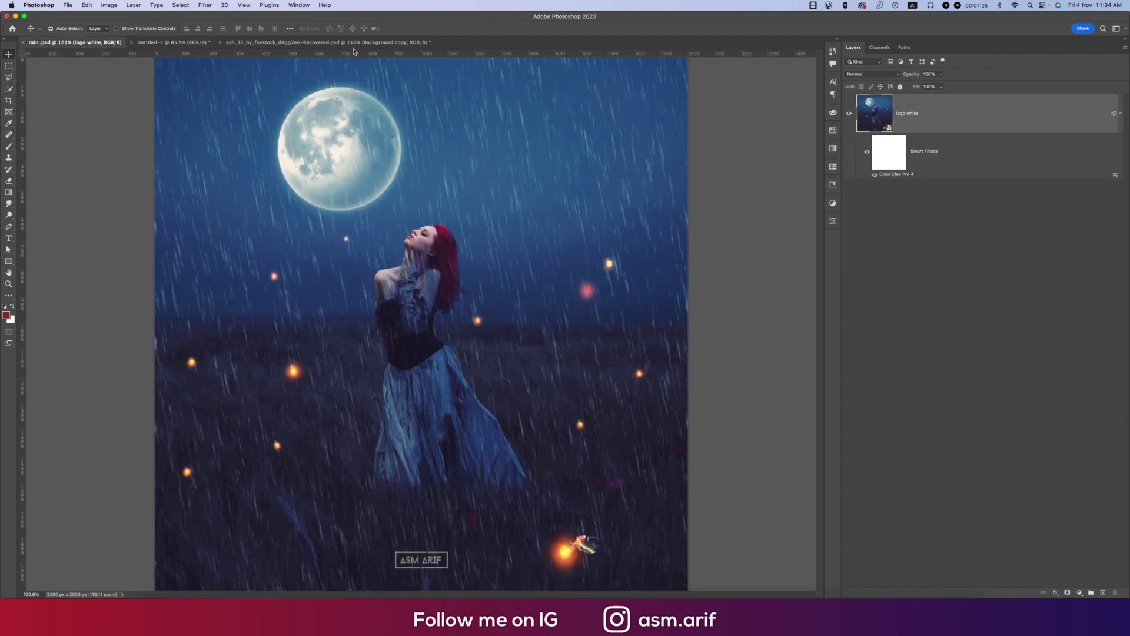
{"action": "left_click", "coordinate": [273, 42]}
{"action": "left_click", "coordinate": [173, 42]}
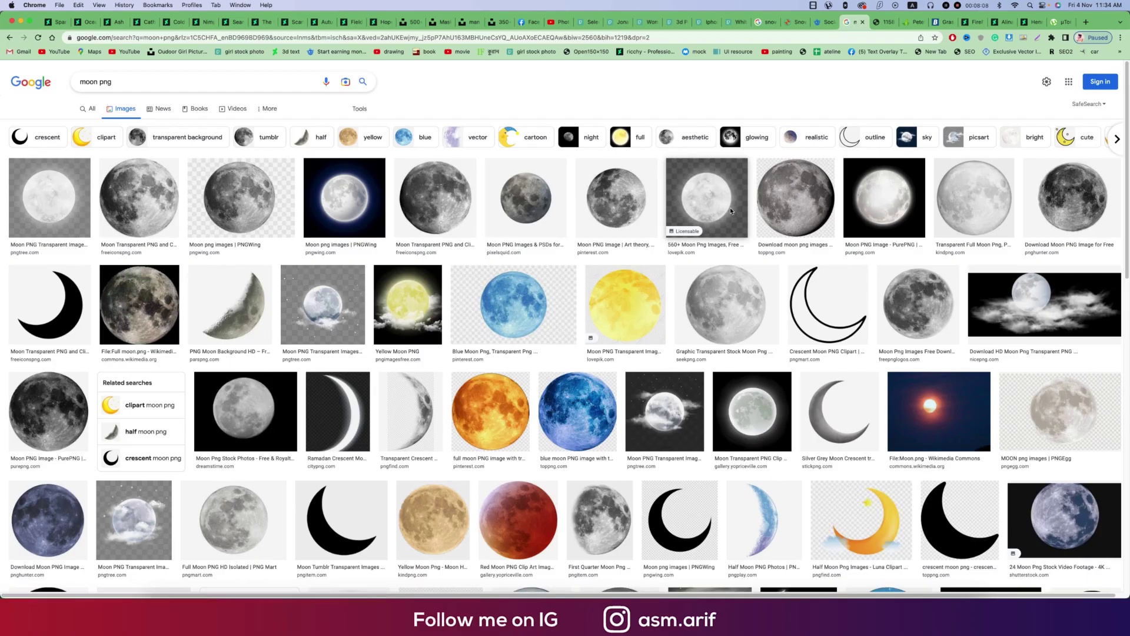
Preview the PNGWing glowing moon with dark-blue backdrop and copy the image
{"action": "left_click", "coordinate": [377, 230]}
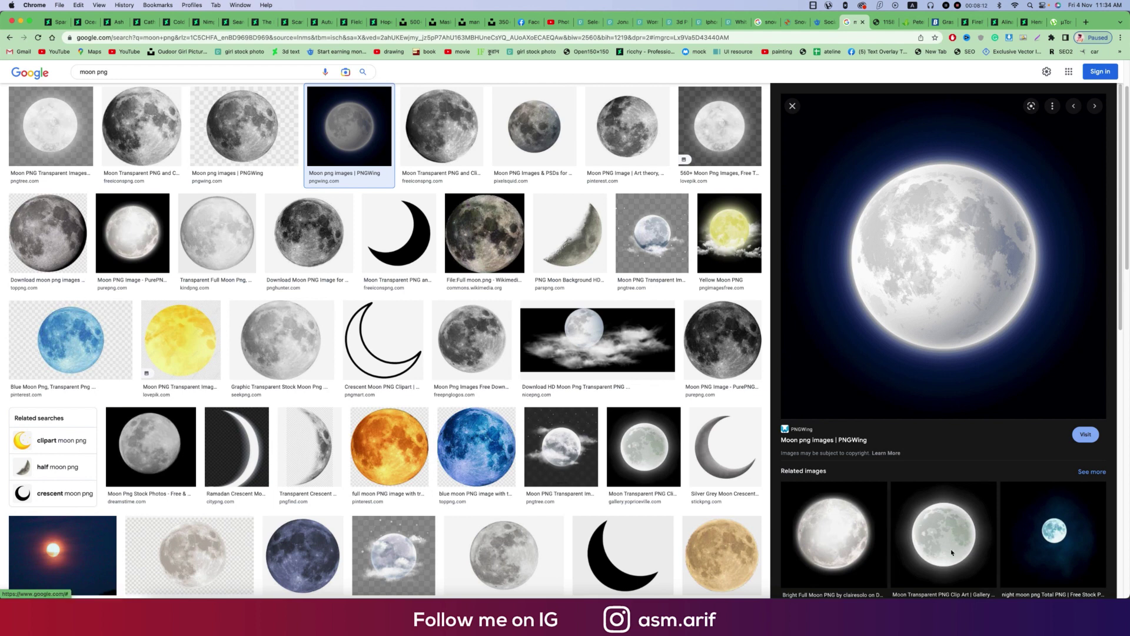
{"action": "left_click", "coordinate": [943, 533]}
{"action": "left_click", "coordinate": [389, 127]}
{"action": "right_click", "coordinate": [973, 280]}
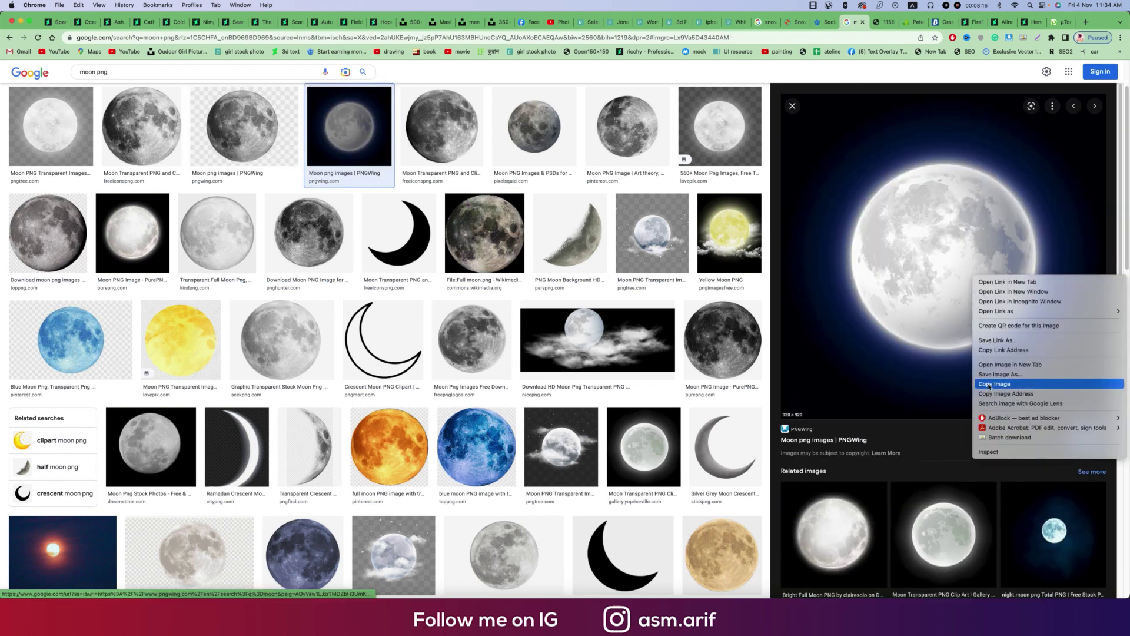
{"action": "left_click", "coordinate": [1007, 282]}
{"action": "left_click", "coordinate": [857, 23]}
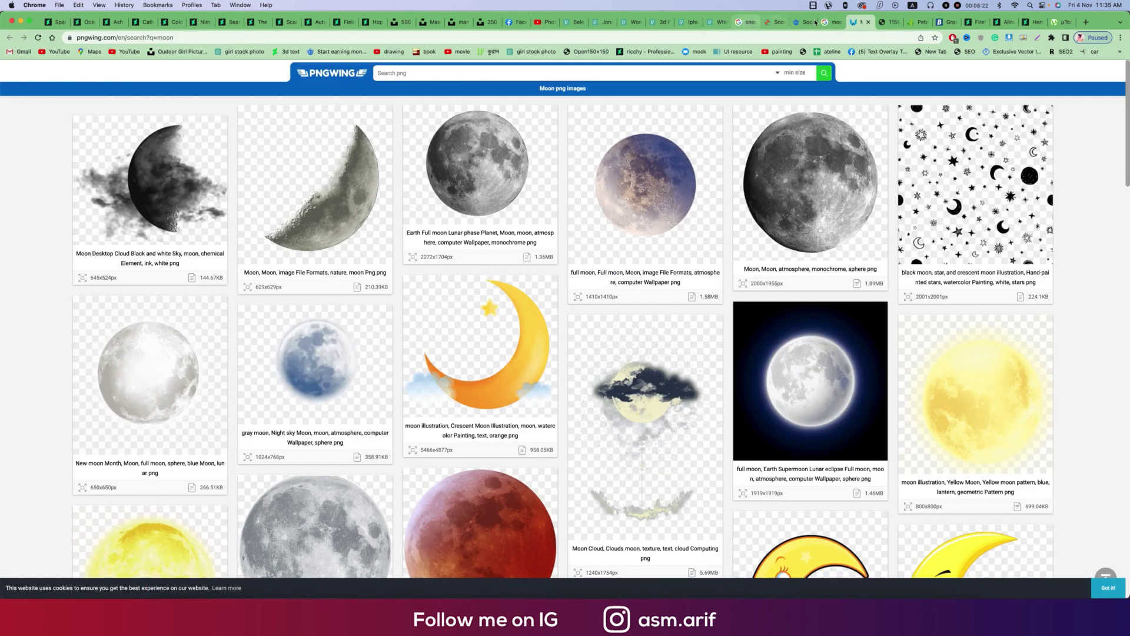
{"action": "left_click", "coordinate": [835, 23]}
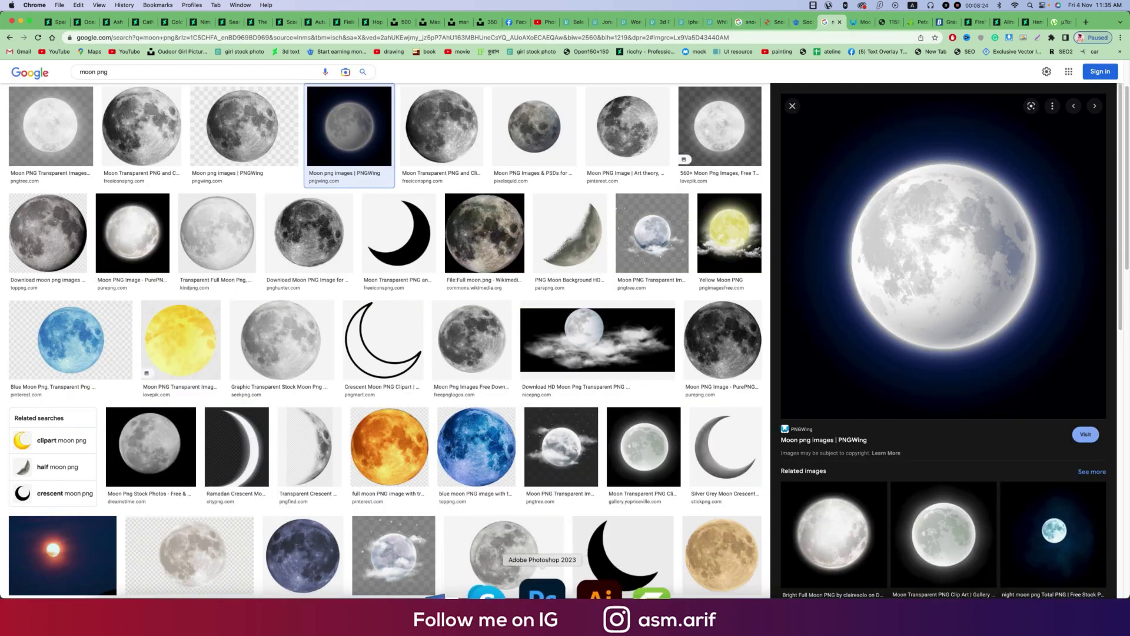
Paste the moon into Photoshop as a new layer blended in Screen mode
{"action": "left_click", "coordinate": [542, 591]}
{"action": "key", "text": "super+v"}
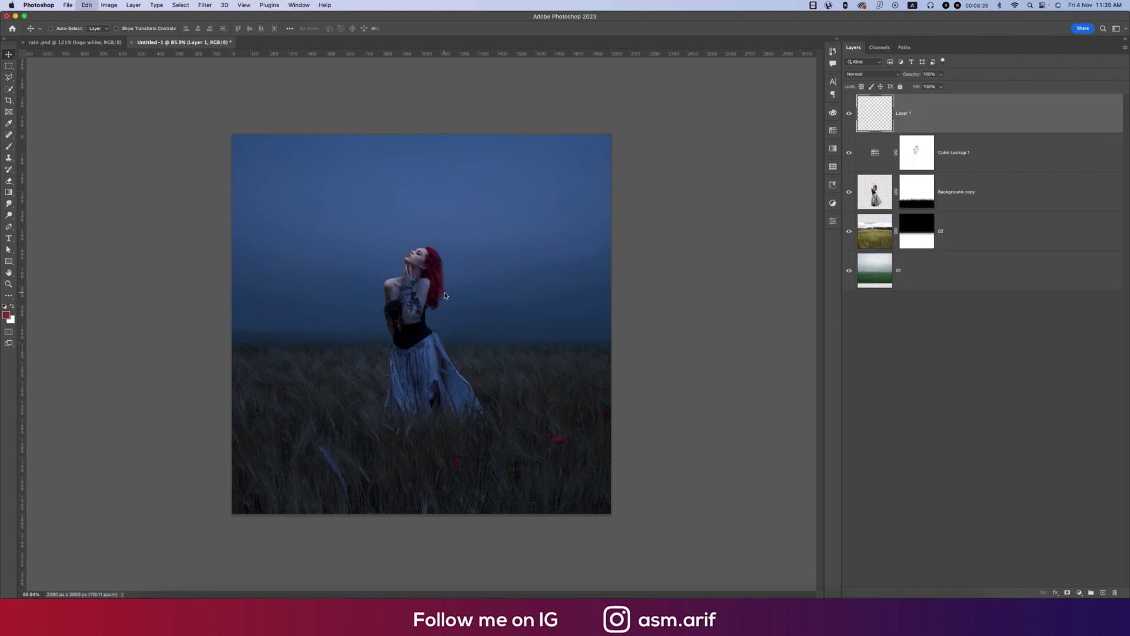
{"action": "left_click", "coordinate": [873, 74]}
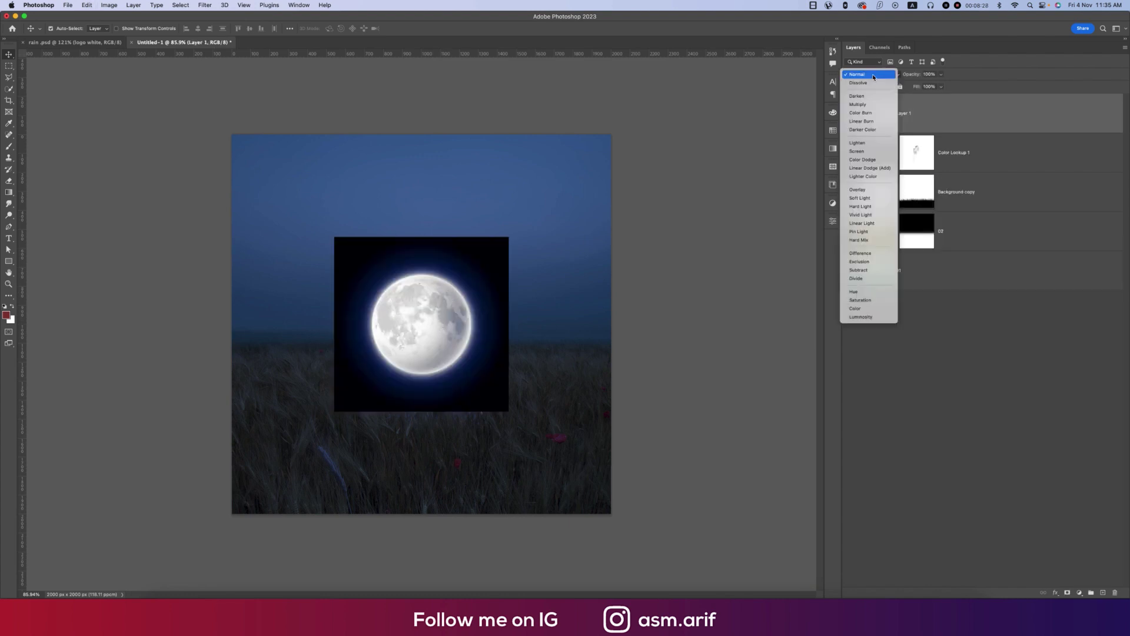
{"action": "left_click", "coordinate": [857, 151]}
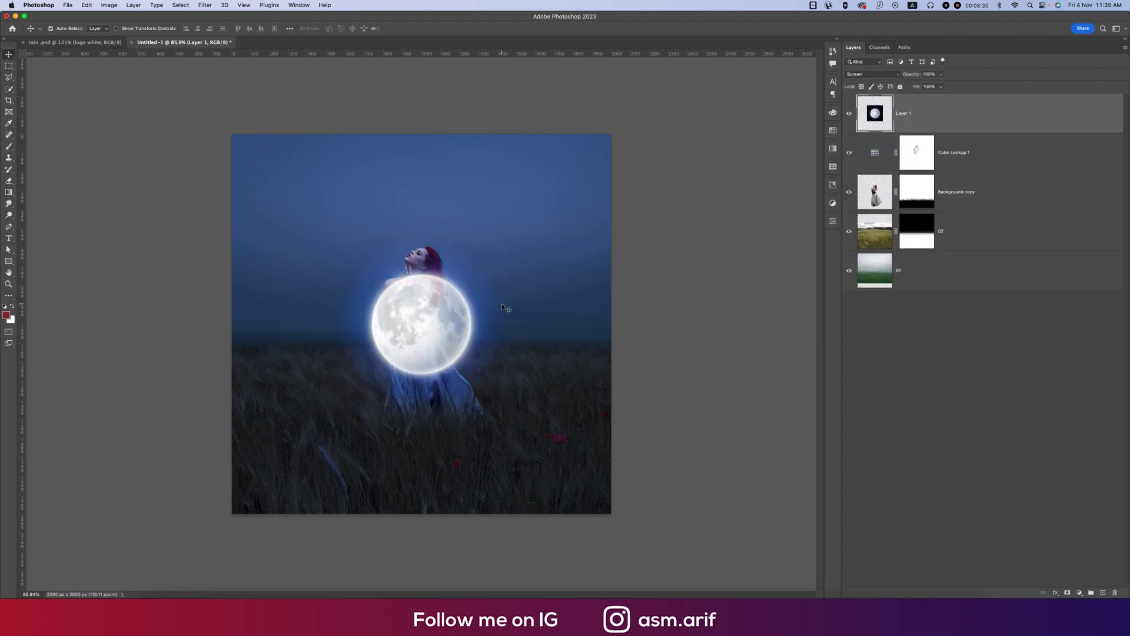
Move the moon to the upper-left sky and shrink it slightly, keeping it above the grade
{"action": "key", "text": "super+t"}
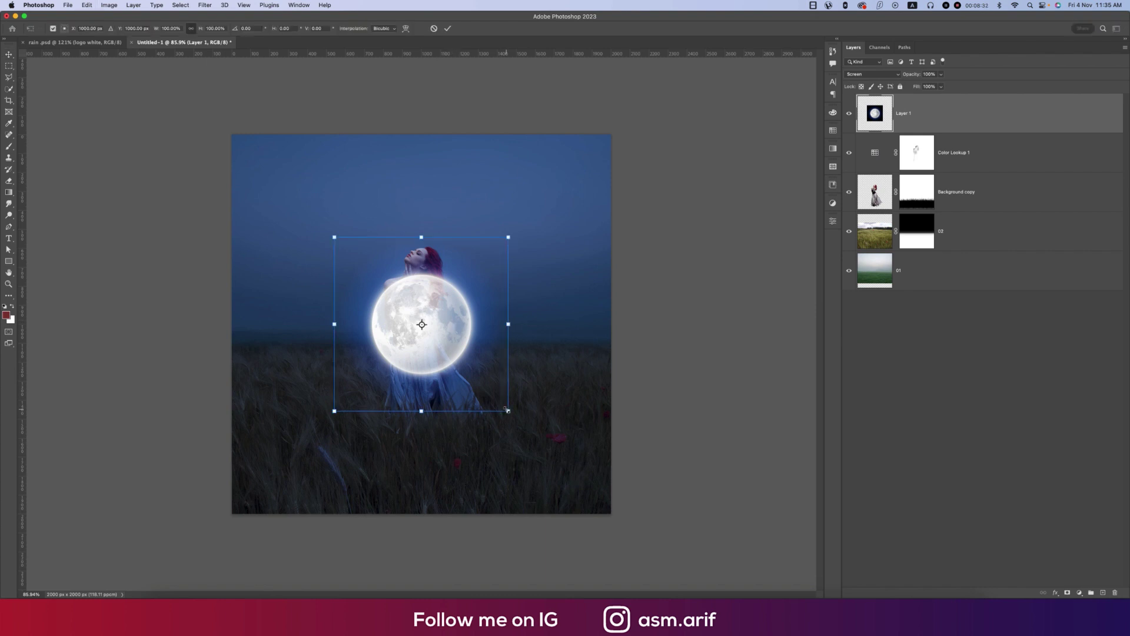
{"action": "left_click_drag", "start_coordinate": [450, 348], "coordinate": [369, 242]}
{"action": "key", "text": "Return"}
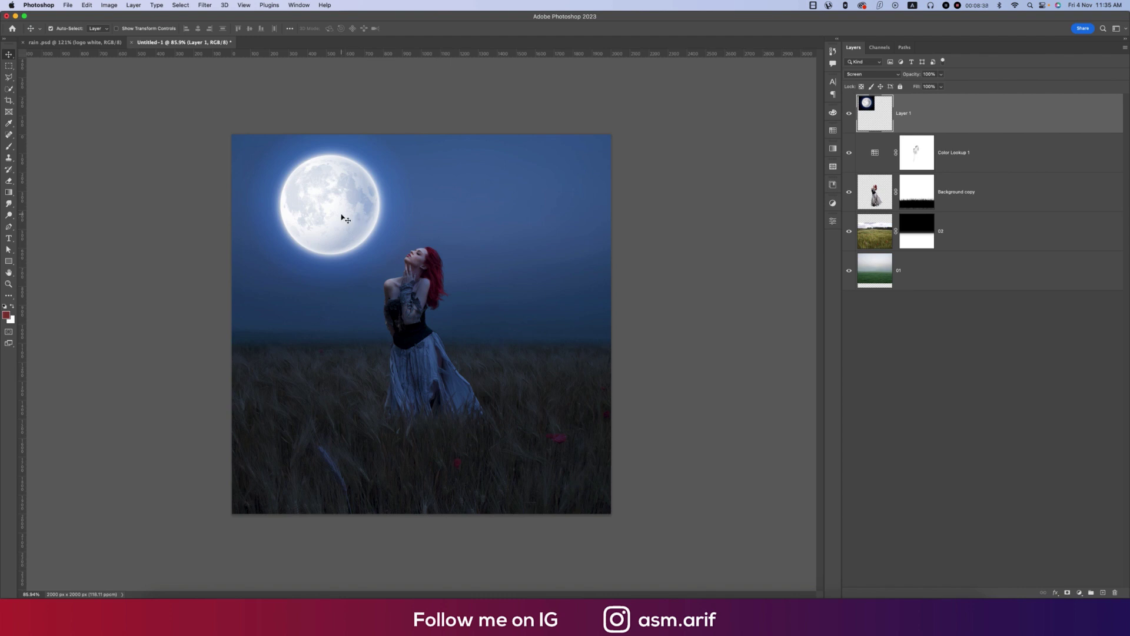
{"action": "key", "text": "super+t"}
{"action": "left_click_drag", "start_coordinate": [331, 292], "coordinate": [338, 284]}
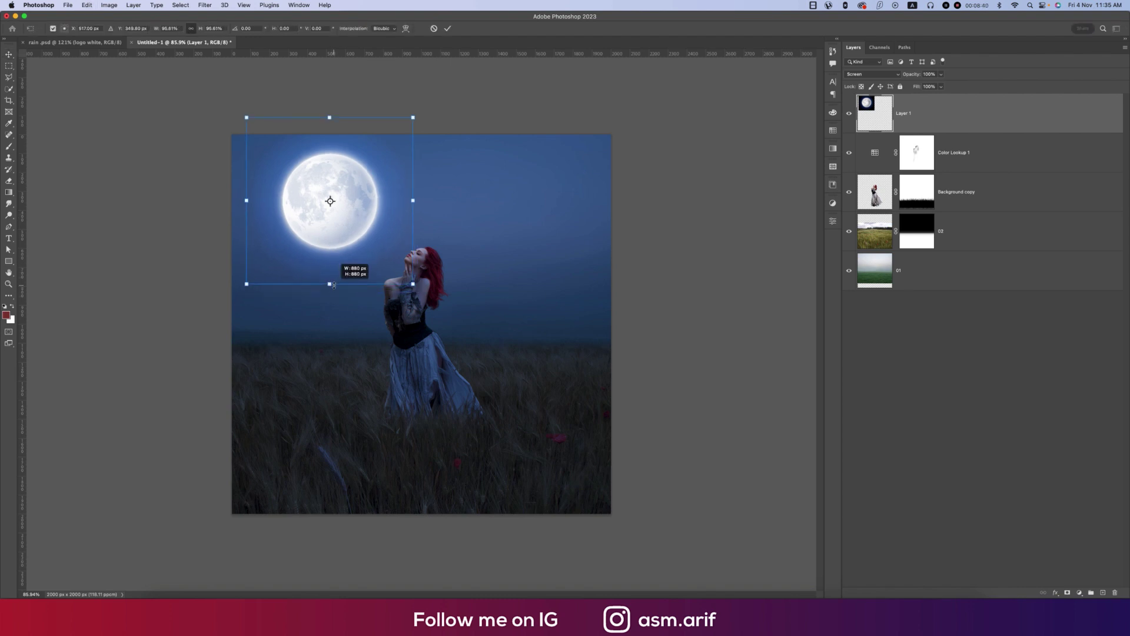
{"action": "left_click_drag", "start_coordinate": [357, 222], "coordinate": [365, 222]}
{"action": "key", "text": "Return"}
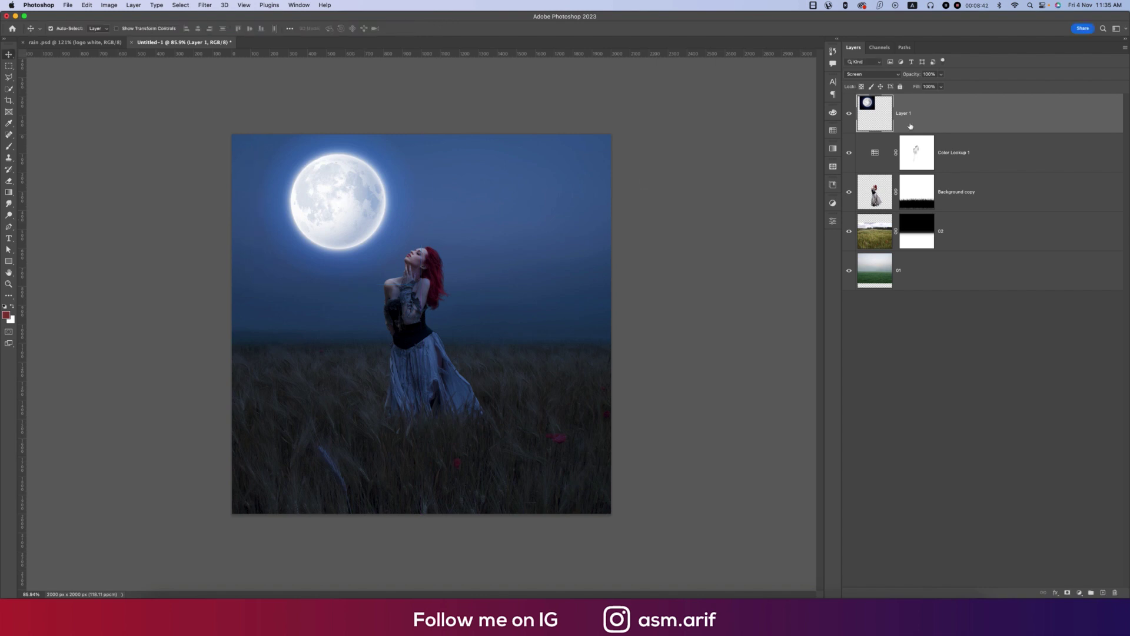
{"action": "left_click_drag", "start_coordinate": [912, 121], "coordinate": [913, 156]}
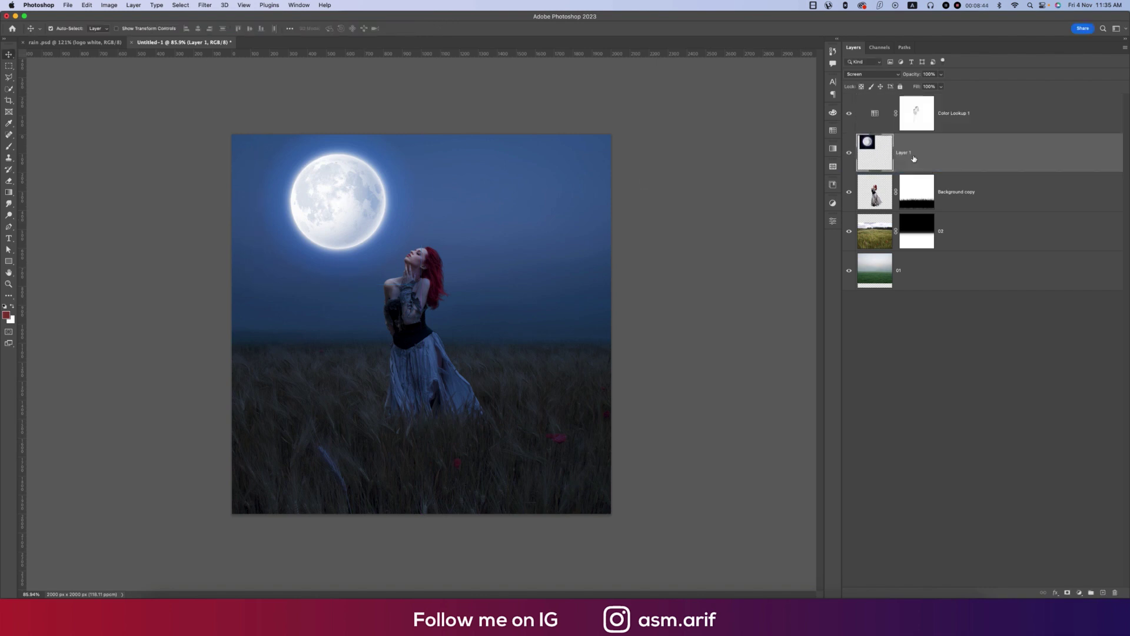
{"action": "key", "text": "super+bracketright"}
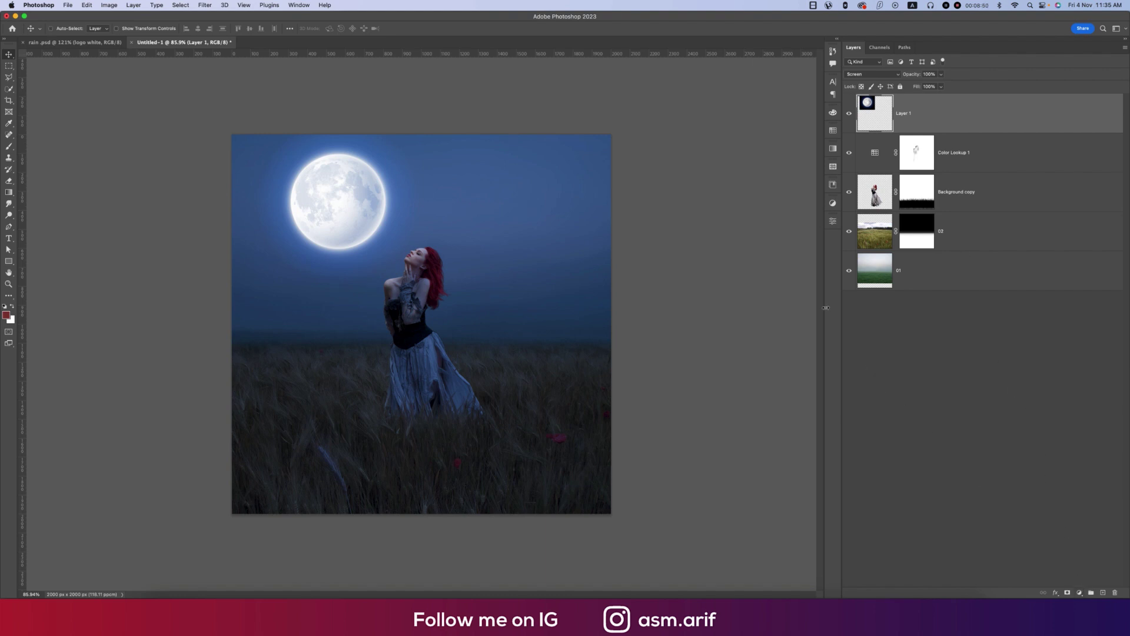
{"action": "key", "text": "super+shift+a"}
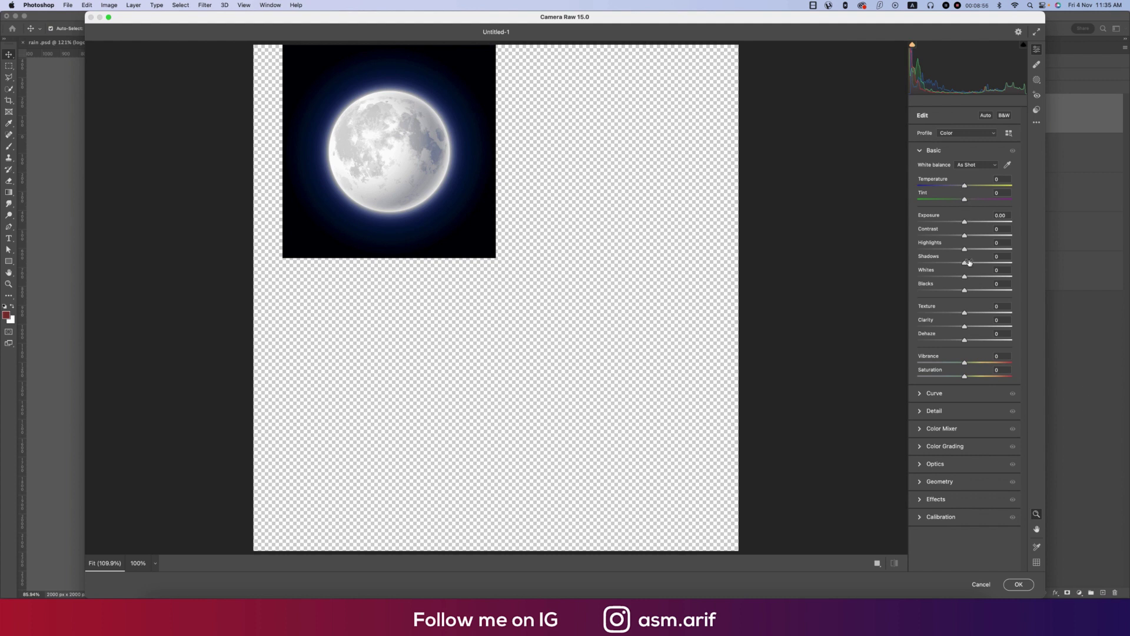
In Camera Raw's Color Mixer, set Blues saturation to -100 and apply
{"action": "left_click", "coordinate": [922, 430]}
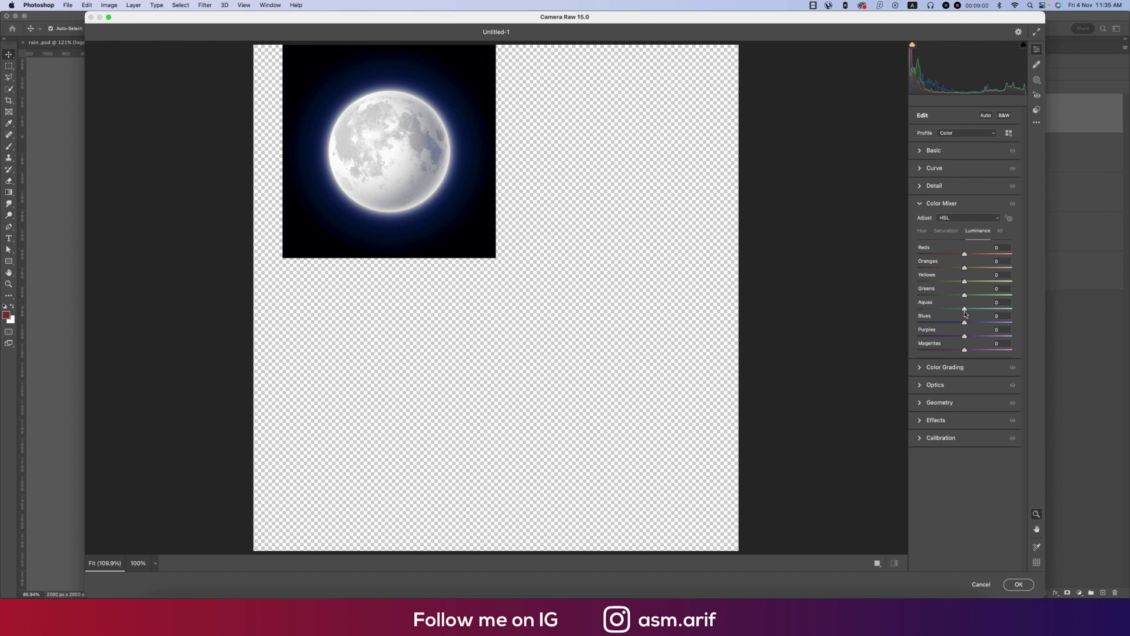
{"action": "left_click", "coordinate": [946, 231]}
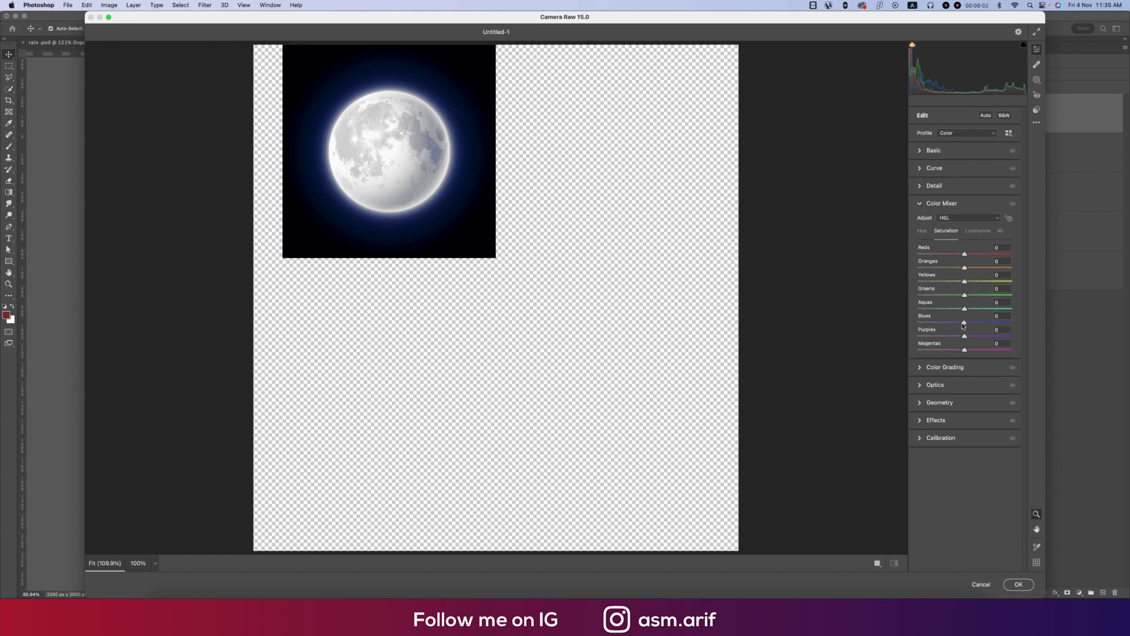
{"action": "left_click_drag", "start_coordinate": [965, 322], "coordinate": [909, 322]}
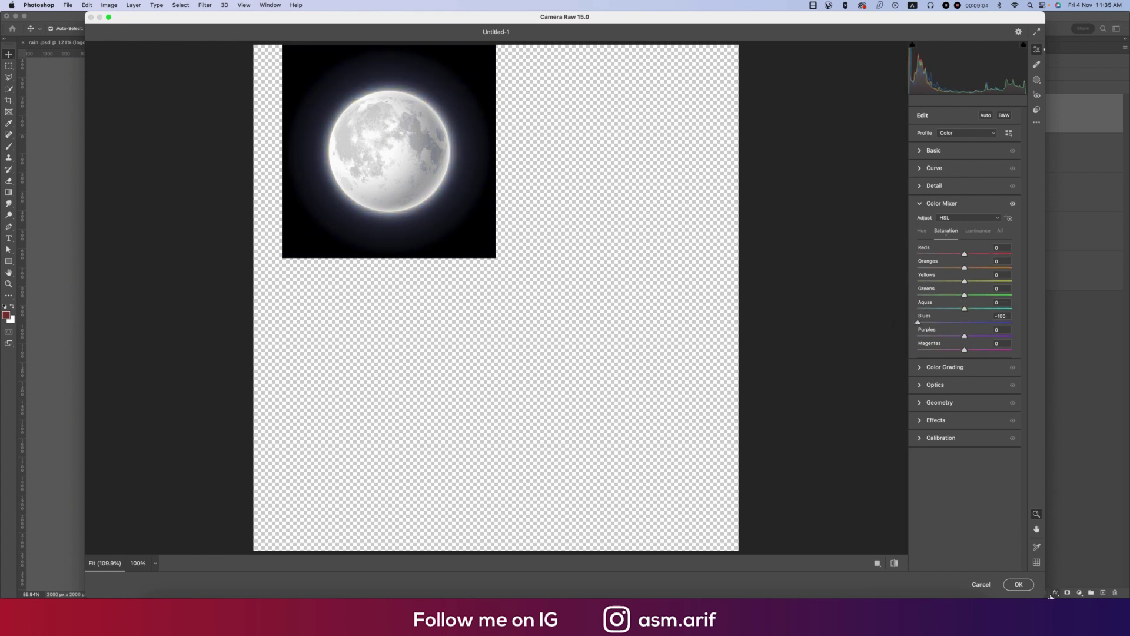
{"action": "left_click", "coordinate": [1018, 584]}
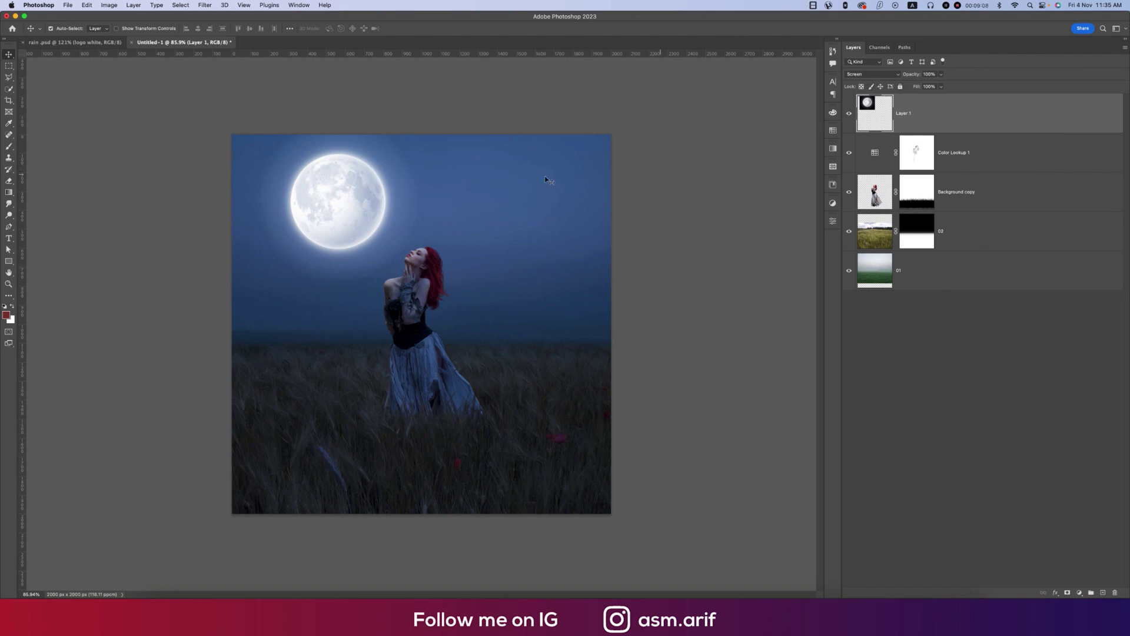
Add a Levels layer clipped to the moon with midtones at 0.49, then select both layers
{"action": "left_click", "coordinate": [1080, 592]}
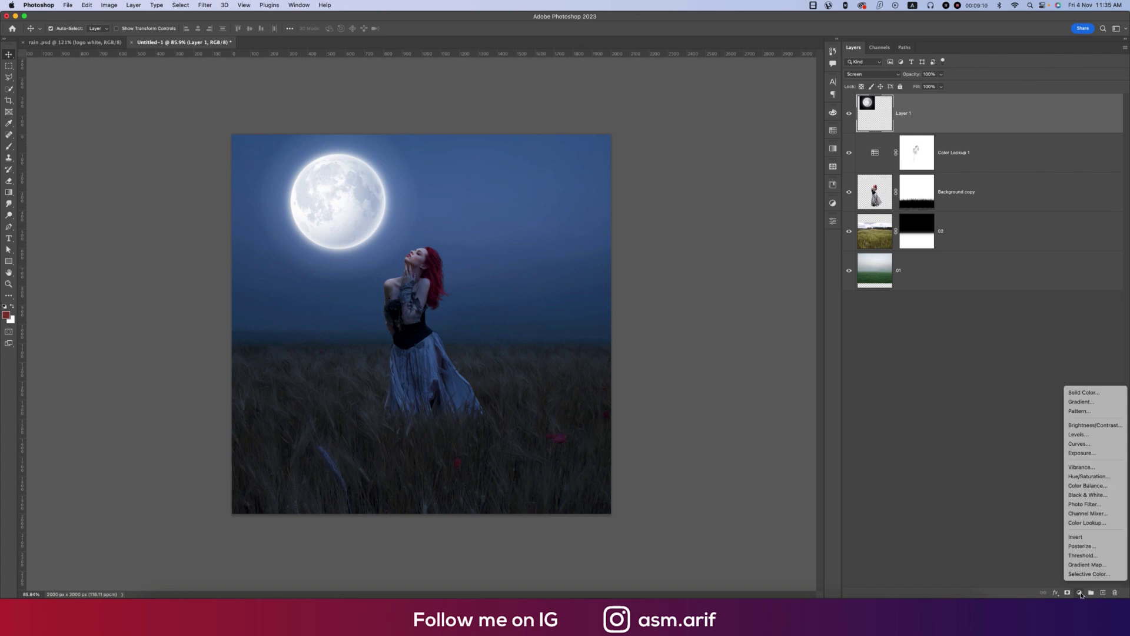
{"action": "left_click", "coordinate": [1079, 434]}
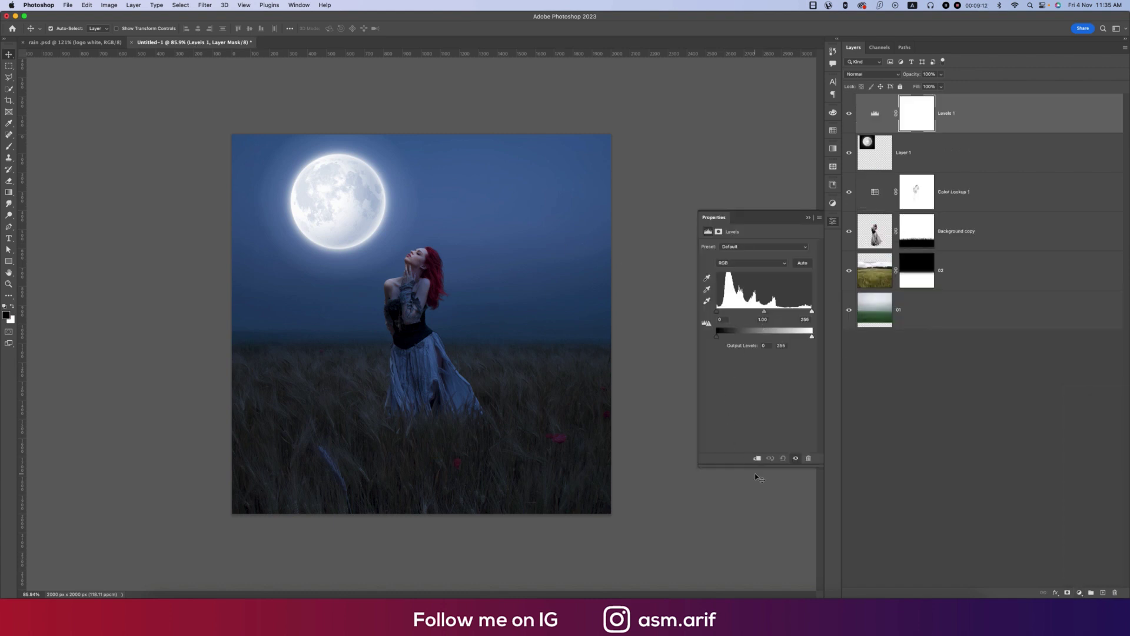
{"action": "left_click", "coordinate": [757, 459]}
{"action": "left_click_drag", "start_coordinate": [812, 311], "coordinate": [784, 316]}
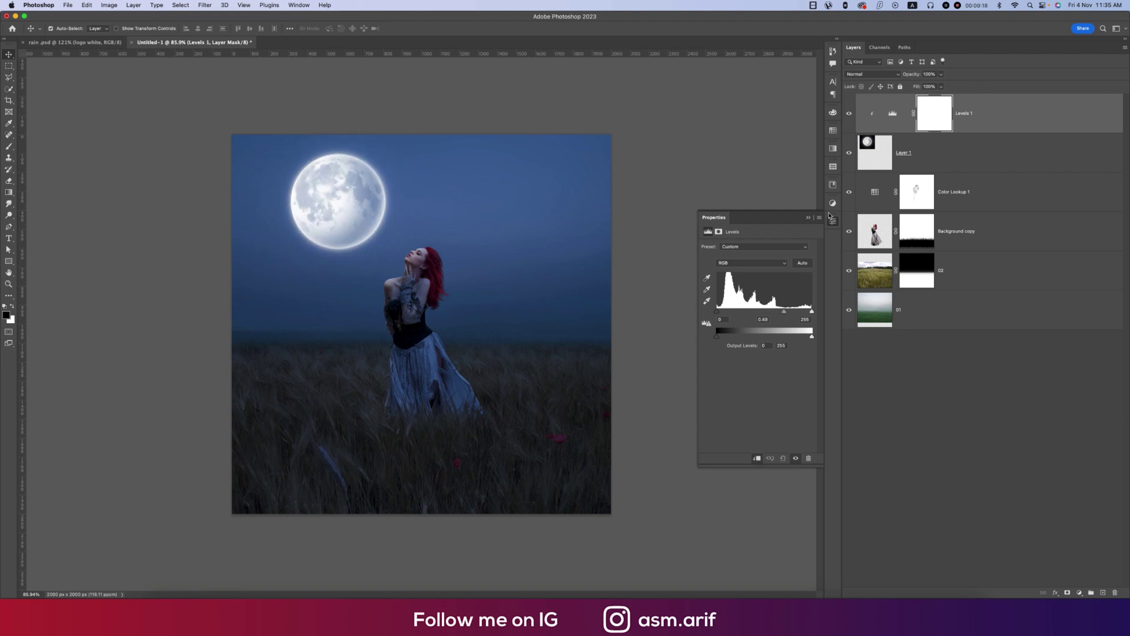
{"action": "left_click", "coordinate": [808, 217]}
{"action": "left_click", "coordinate": [950, 167], "text": "shift"}
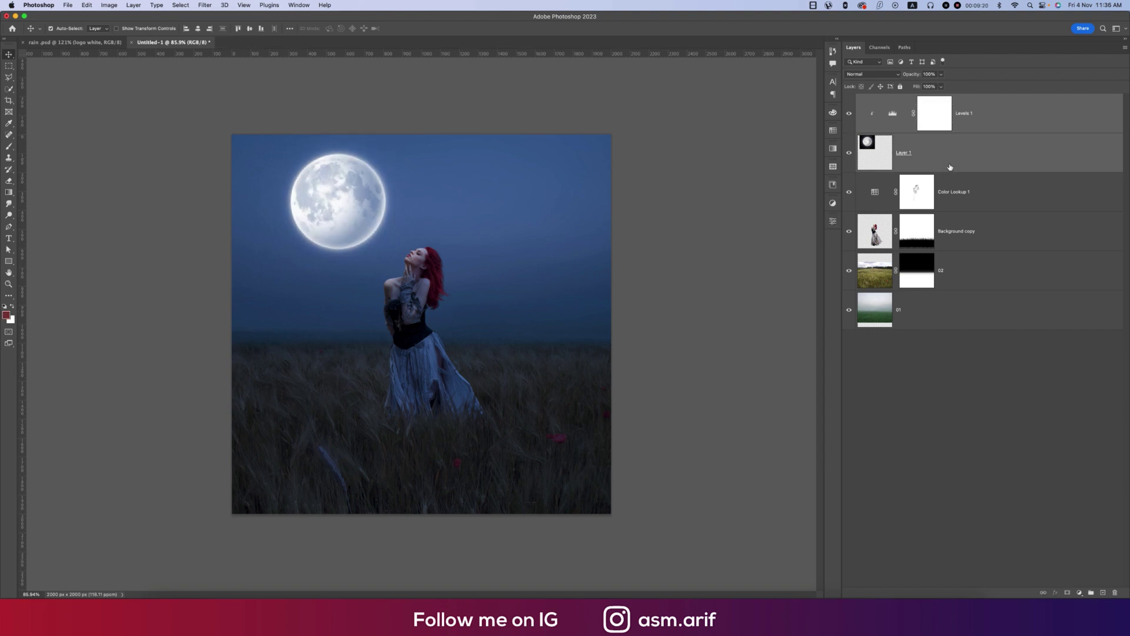
Group the moon with its Levels layer and name the group 'Moon'
{"action": "key", "text": "super+g"}
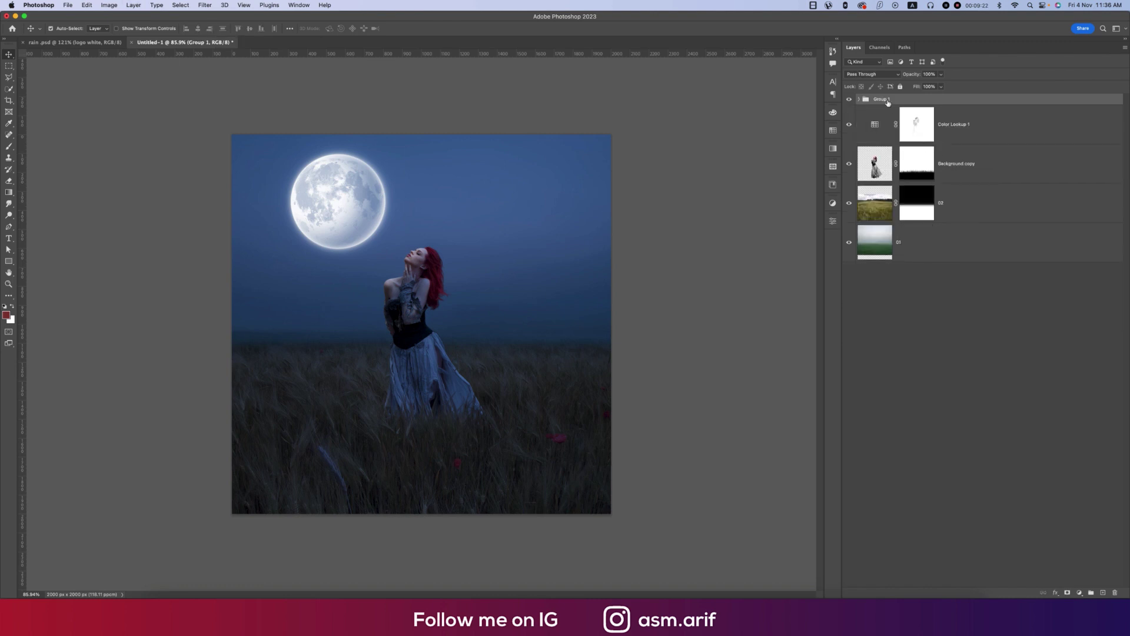
{"action": "double_click", "coordinate": [886, 100]}
{"action": "type", "text": "Moon"}
{"action": "key", "text": "Return"}
Group Color Lookup 1 with the woman layer and name it 'Girl'
{"action": "left_click", "coordinate": [1008, 137]}
{"action": "left_click", "coordinate": [1004, 167], "text": "shift"}
{"action": "key", "text": "super+g"}
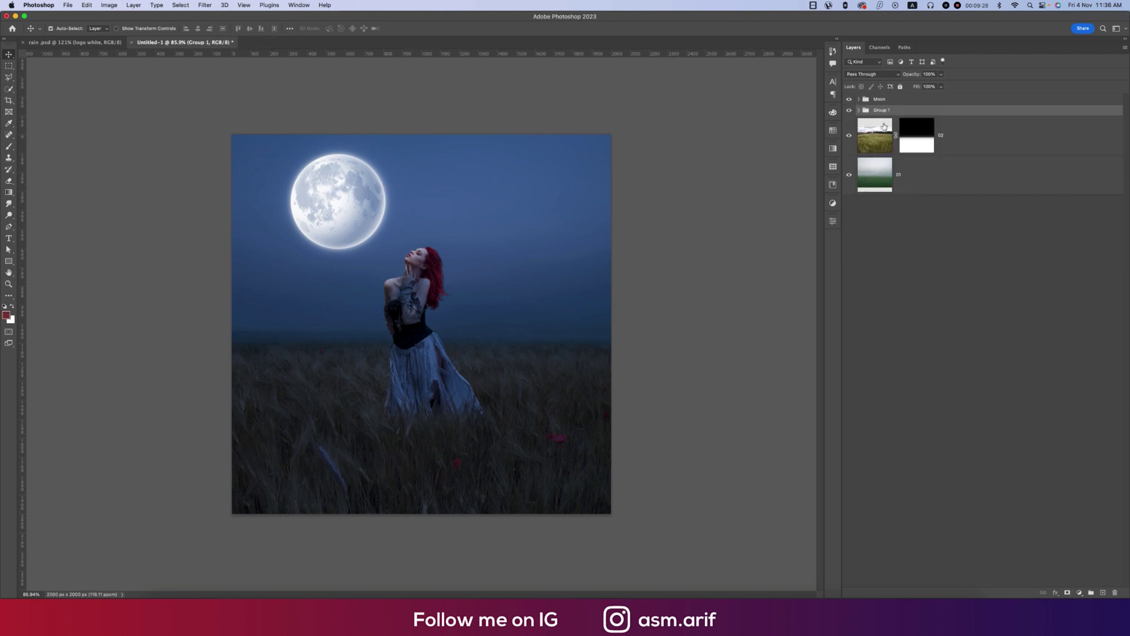
{"action": "type", "text": "Girl"}
{"action": "key", "text": "Return"}
Group the 02 field and 01 background layers and name the group 'BG'
{"action": "left_click", "coordinate": [969, 142]}
{"action": "left_click", "coordinate": [970, 183], "text": "shift"}
{"action": "key", "text": "super+g"}
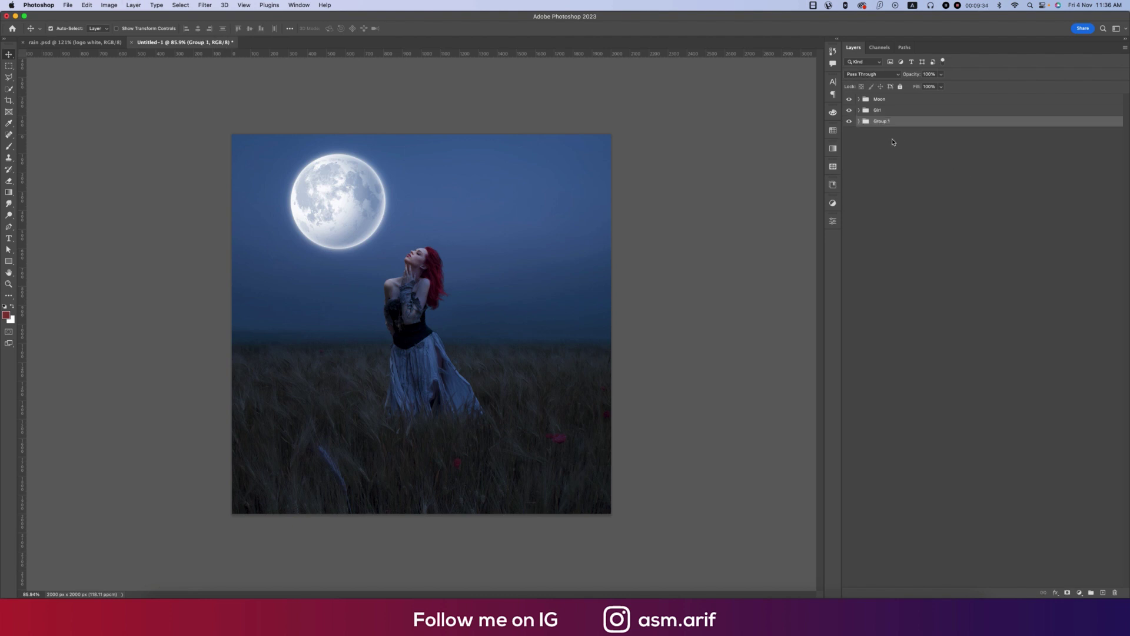
{"action": "double_click", "coordinate": [880, 121]}
{"action": "type", "text": "BG"}
{"action": "key", "text": "Return"}
Place the black-and-white rain image as an embedded layer at the top of the stack
{"action": "left_click", "coordinate": [68, 5]}
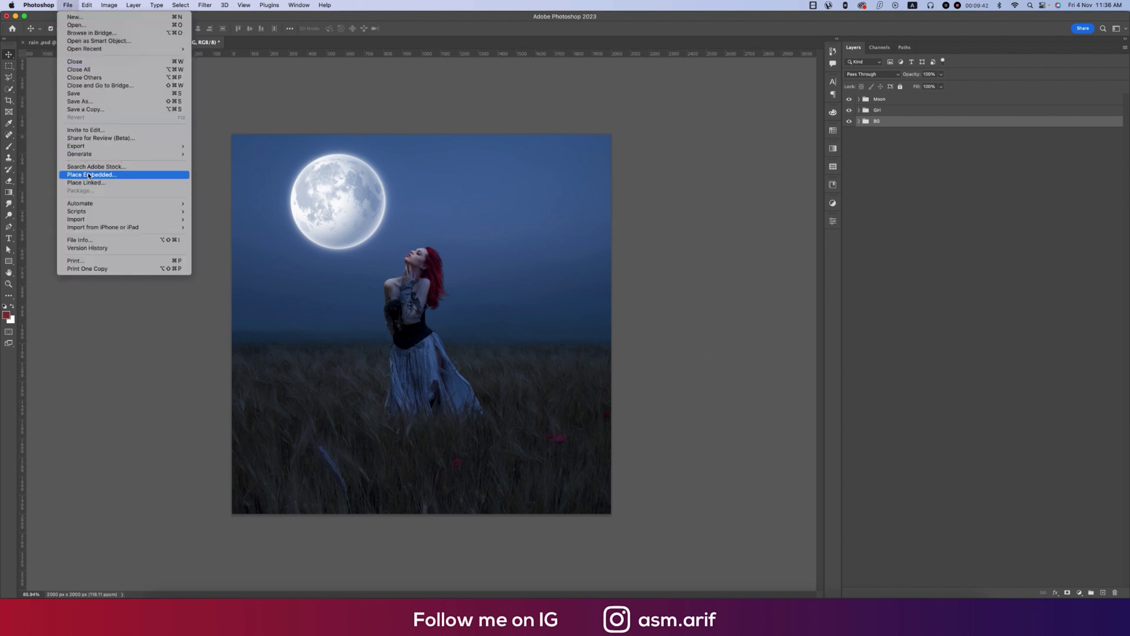
{"action": "key", "text": "Return"}
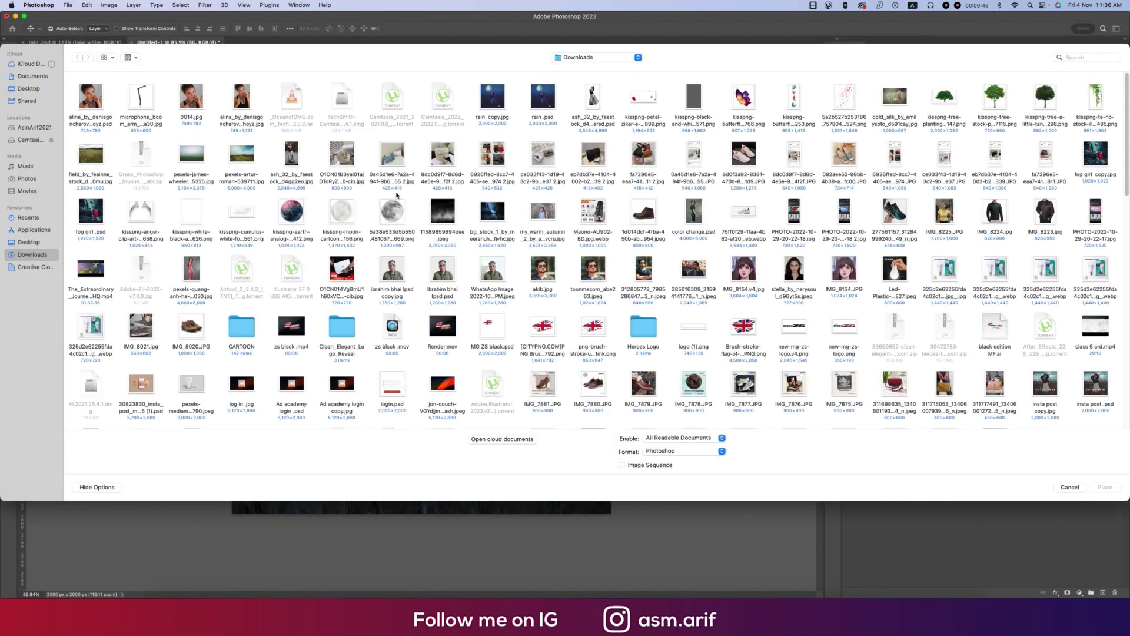
{"action": "double_click", "coordinate": [699, 103]}
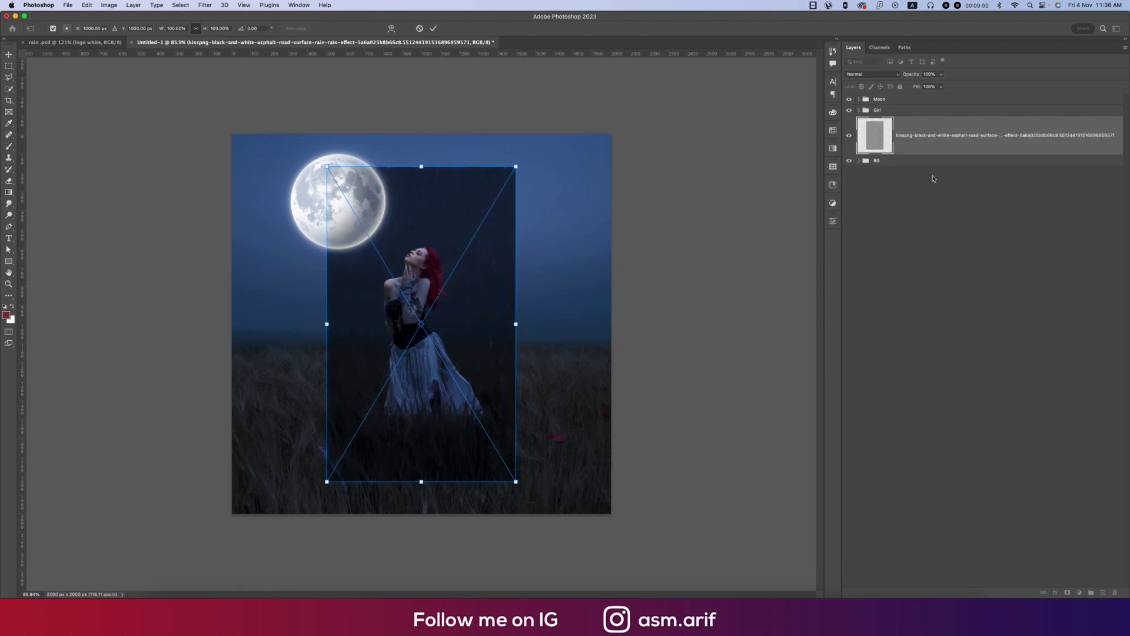
{"action": "key", "text": "Return"}
{"action": "key", "text": "super+shift+bracketright"}
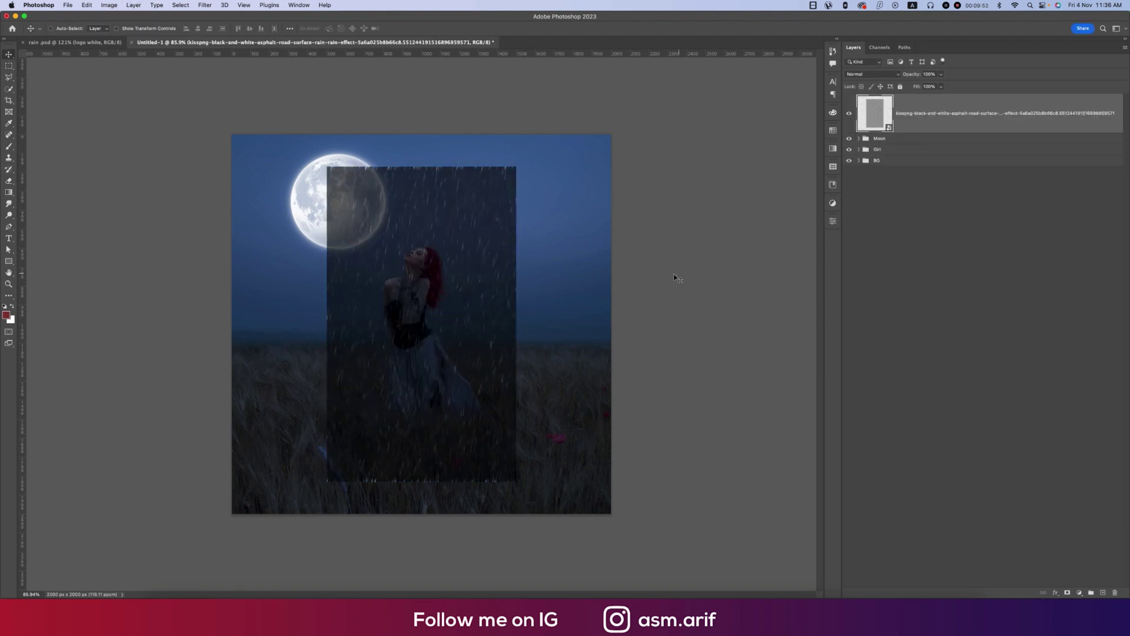
Stretch the rain to cover the whole canvas and flip it horizontally
{"action": "key", "text": "super+t"}
{"action": "left_click_drag", "start_coordinate": [519, 326], "coordinate": [612, 322]}
{"action": "right_click", "coordinate": [535, 266]}
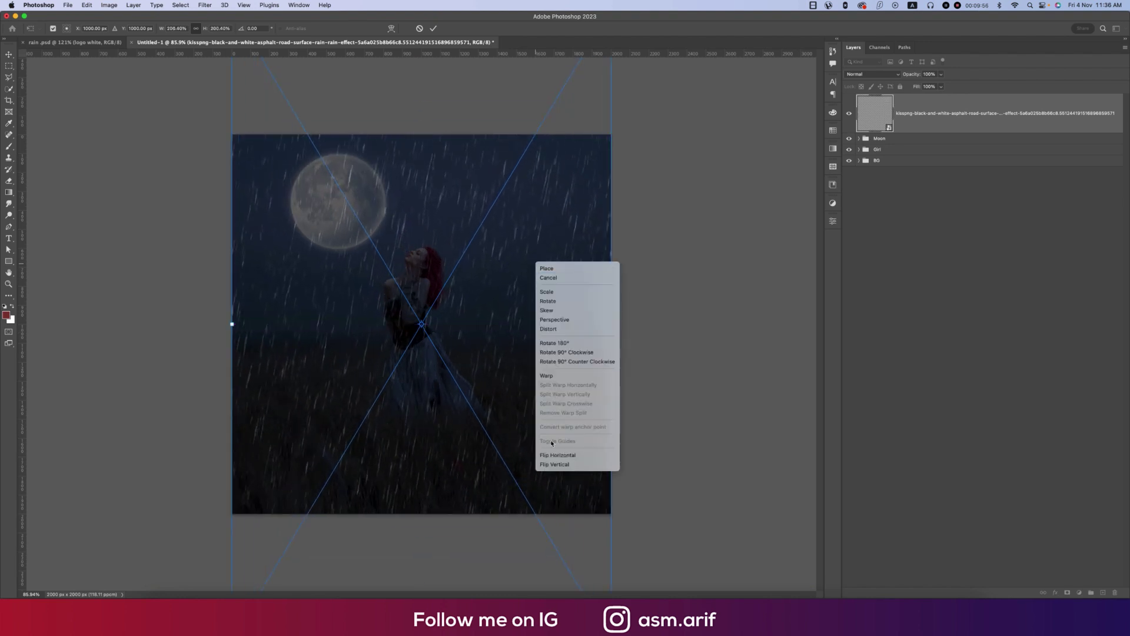
{"action": "left_click", "coordinate": [567, 459]}
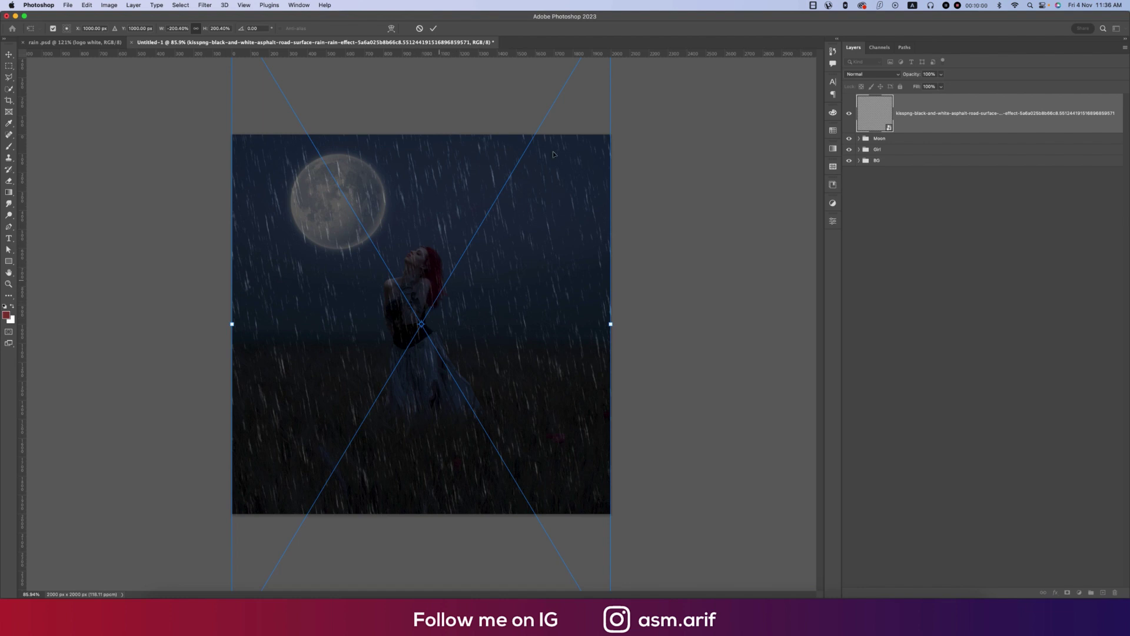
{"action": "left_click", "coordinate": [433, 28]}
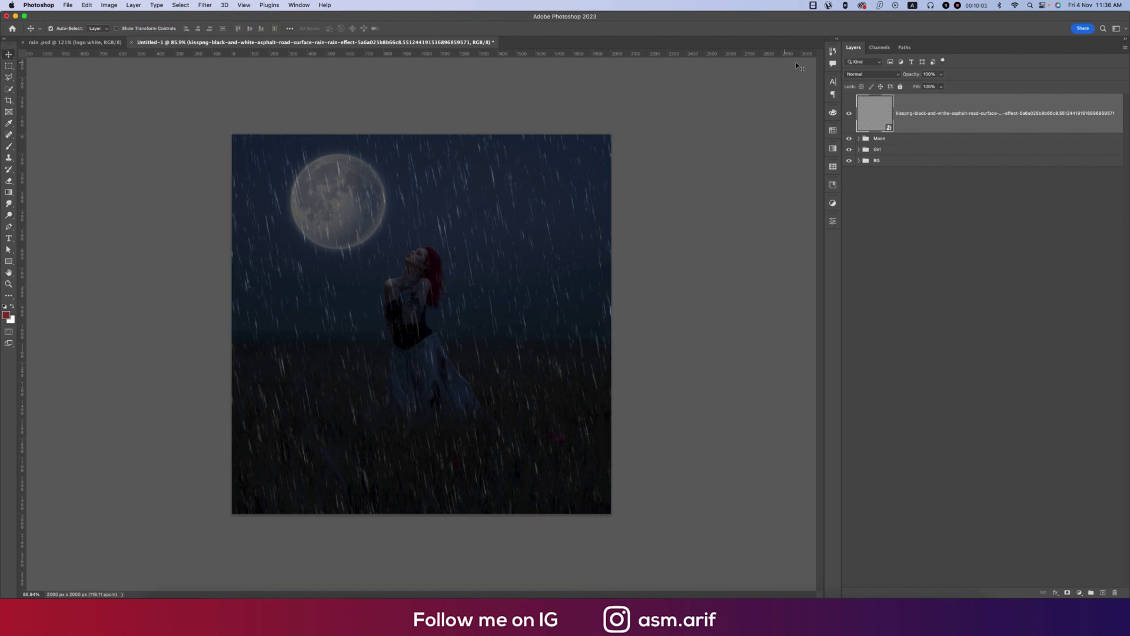
Blend the rain layer in Screen mode and rename it '01'
{"action": "left_click", "coordinate": [863, 76]}
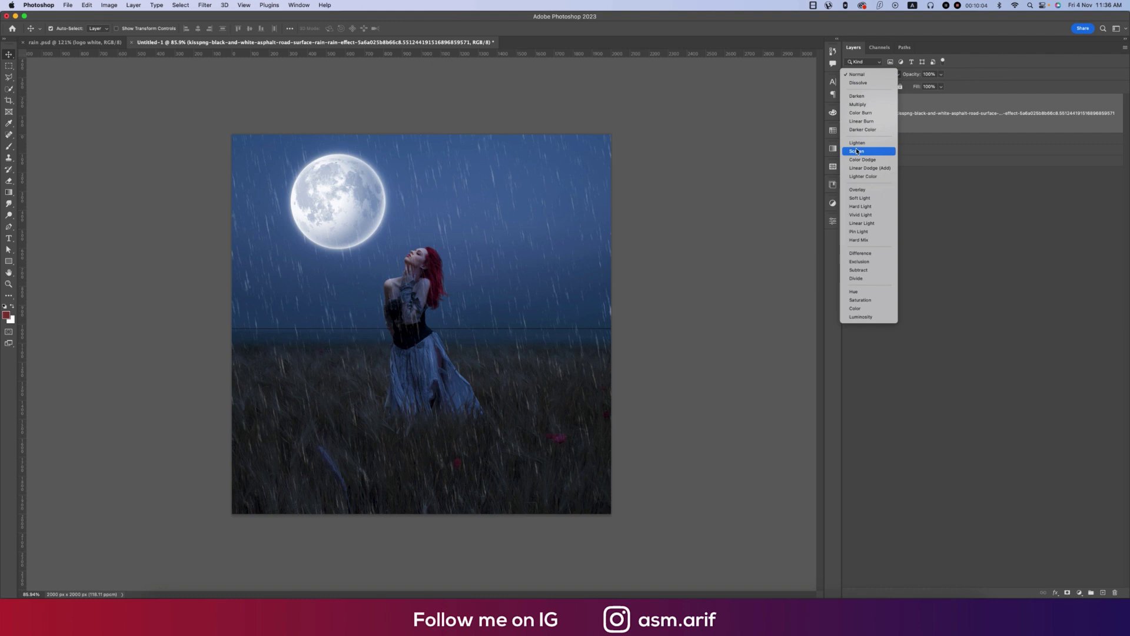
{"action": "left_click", "coordinate": [857, 151]}
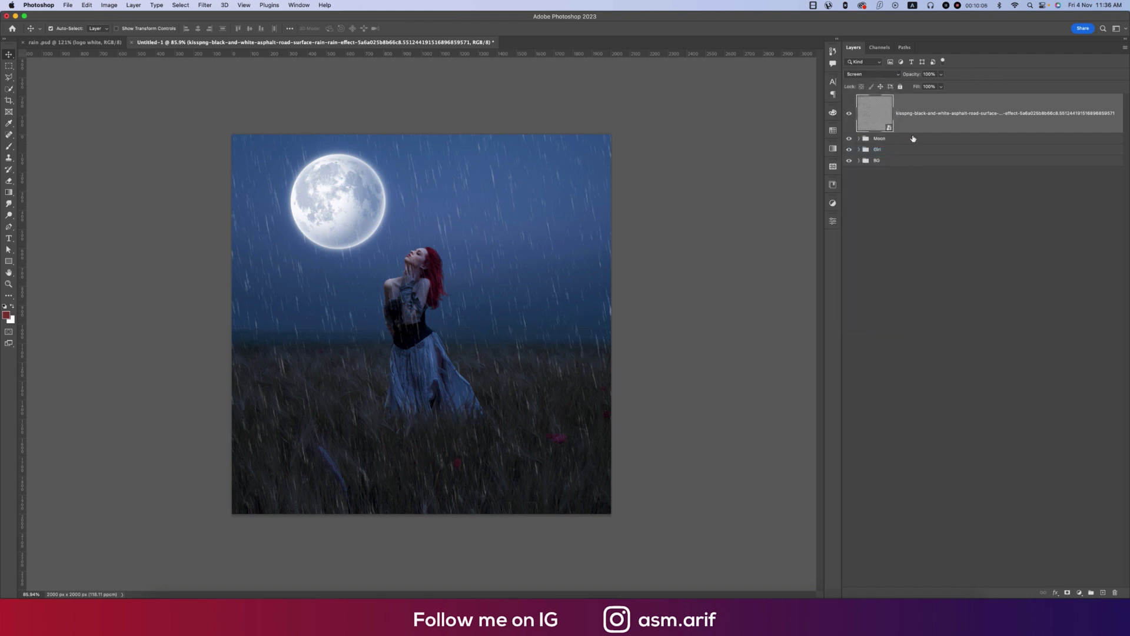
{"action": "double_click", "coordinate": [943, 112]}
{"action": "type", "text": "01"}
{"action": "key", "text": "Return"}
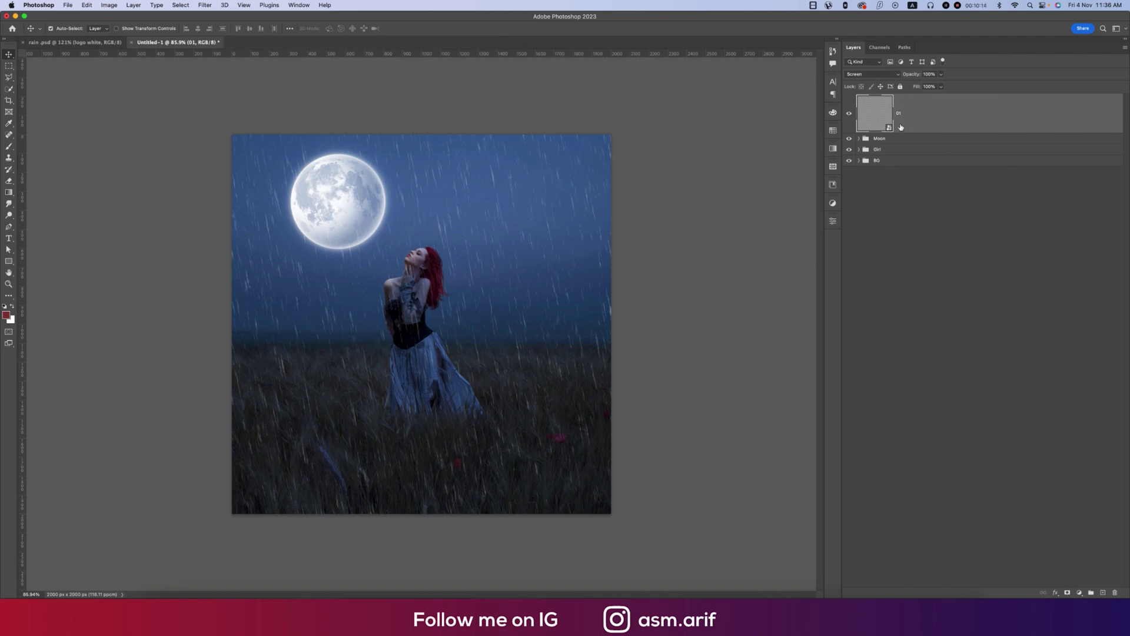
Duplicate the rain layer, flip the copy vertically and horizontally, and group both layers
{"action": "key", "text": "super+j"}
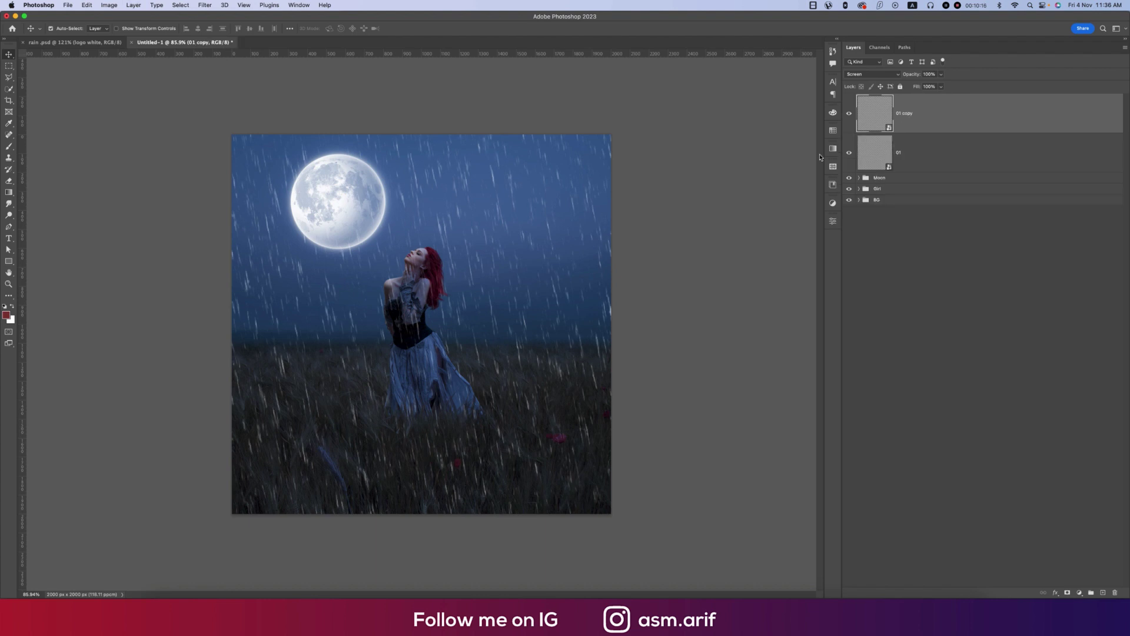
{"action": "key", "text": "super+t"}
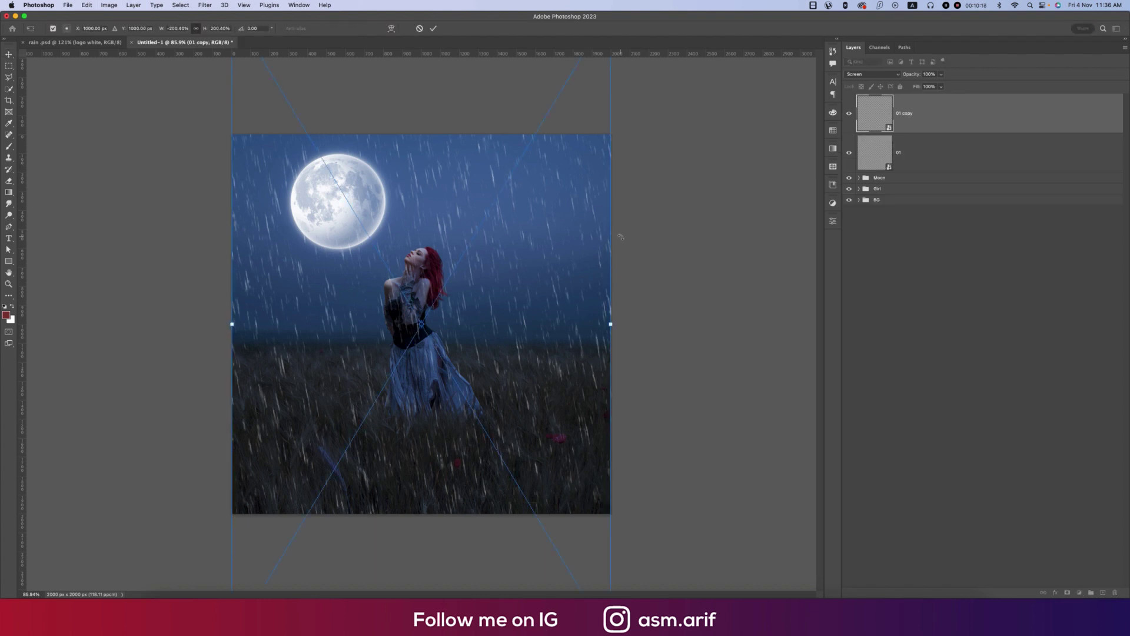
{"action": "right_click", "coordinate": [580, 238]}
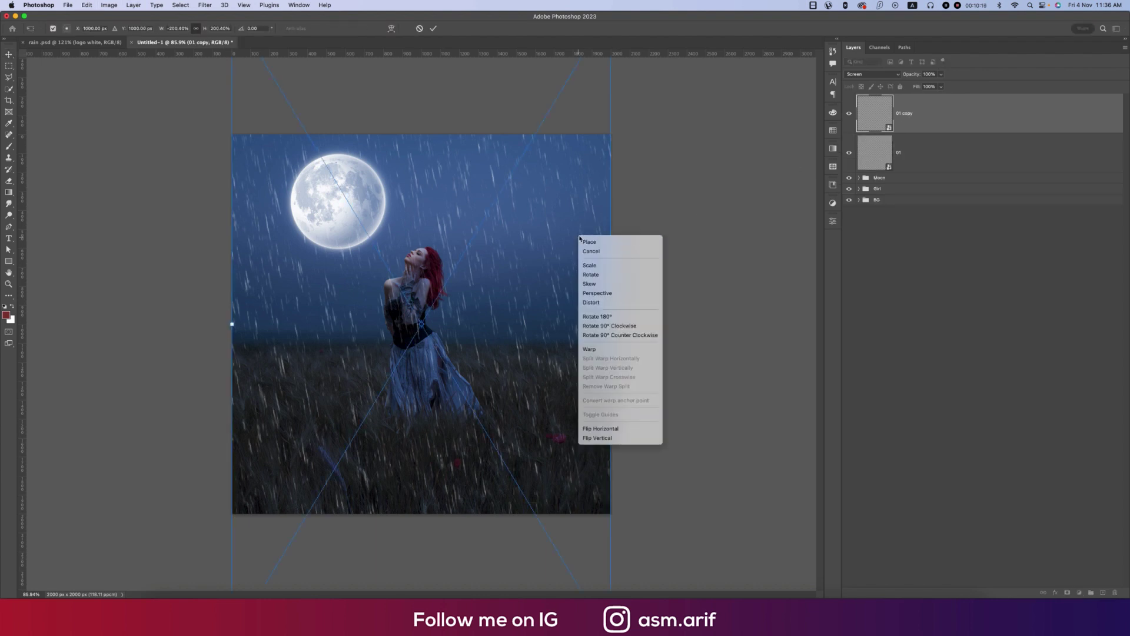
{"action": "left_click", "coordinate": [599, 438]}
{"action": "right_click", "coordinate": [552, 362]}
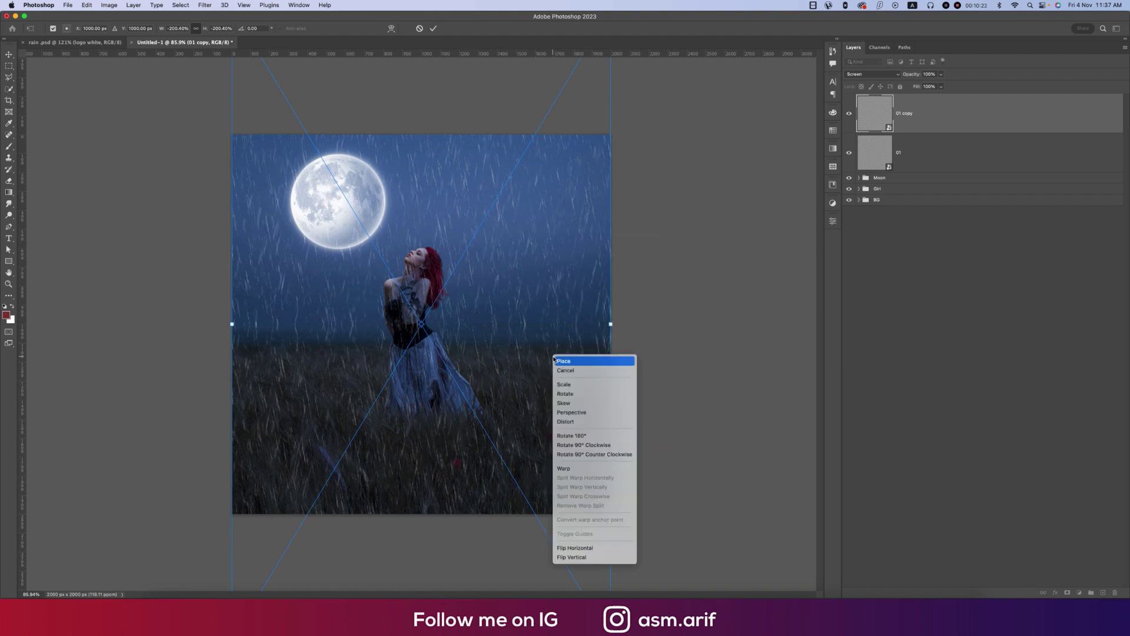
{"action": "left_click", "coordinate": [592, 545]}
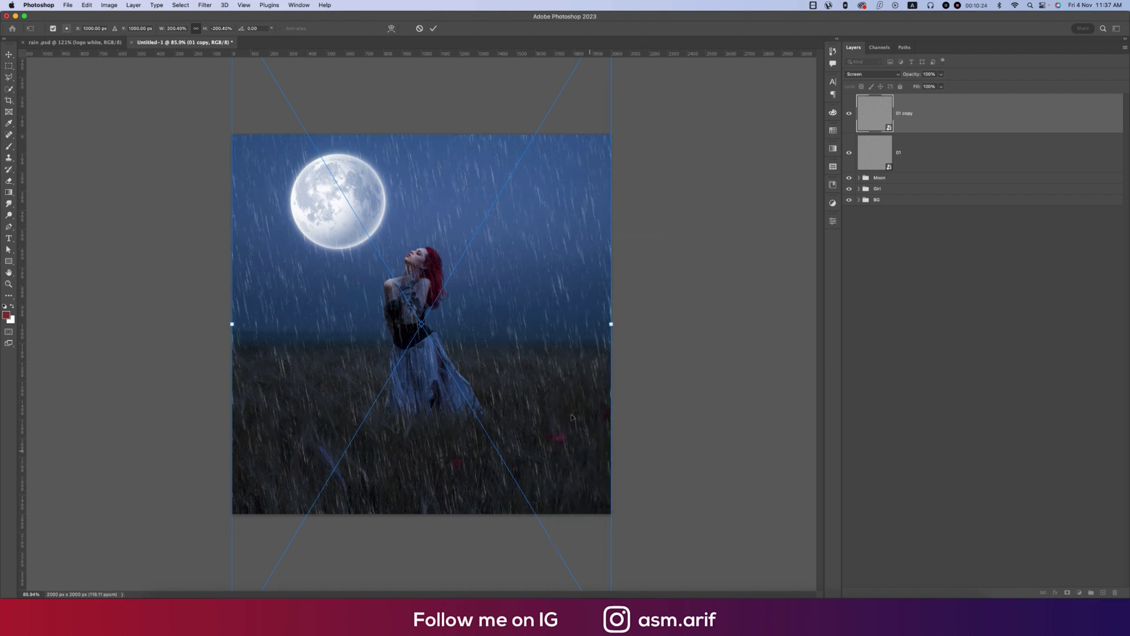
{"action": "key", "text": "Return"}
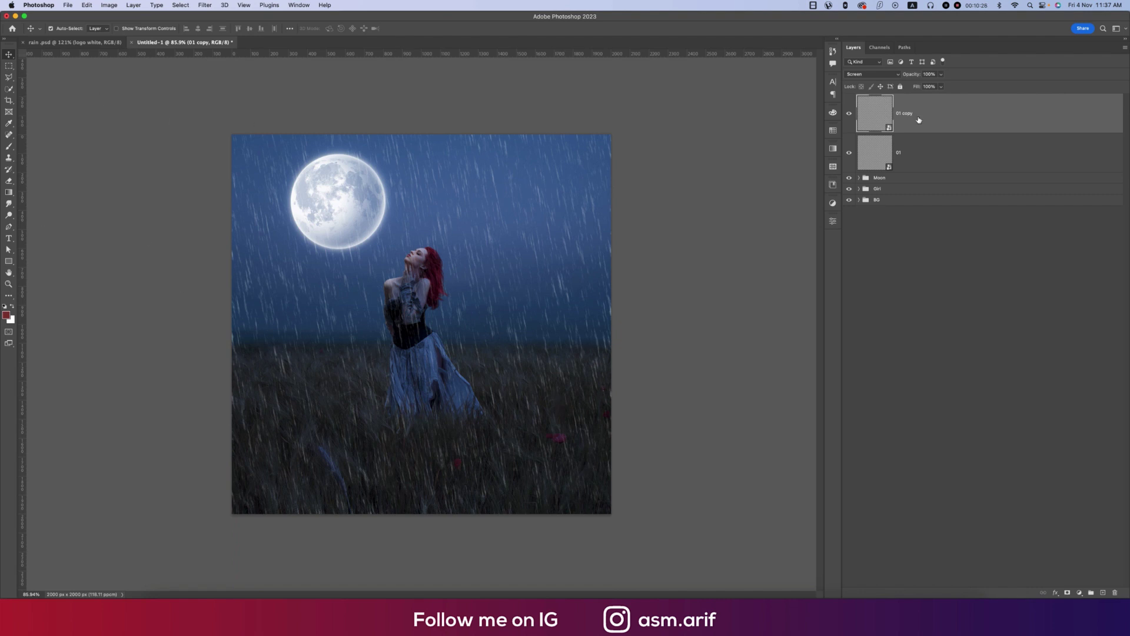
{"action": "left_click", "coordinate": [921, 153], "text": "shift"}
{"action": "key", "text": "super+g"}
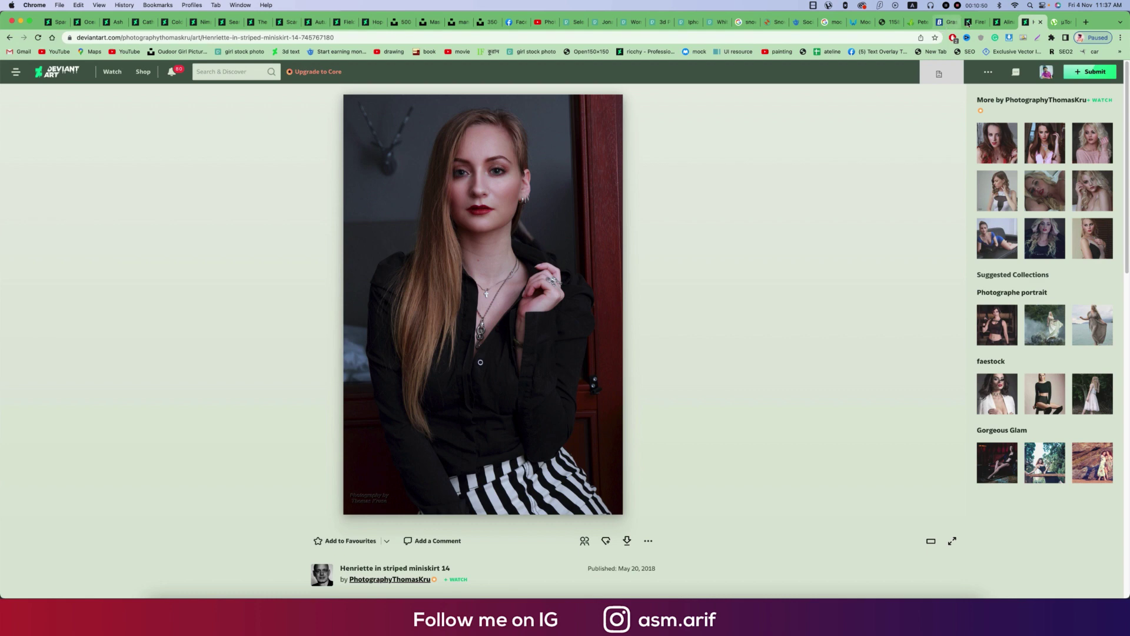
Copy the FireFly image from its DeviantArt page in Chrome
{"action": "left_click", "coordinate": [968, 22]}
{"action": "right_click", "coordinate": [625, 268]}
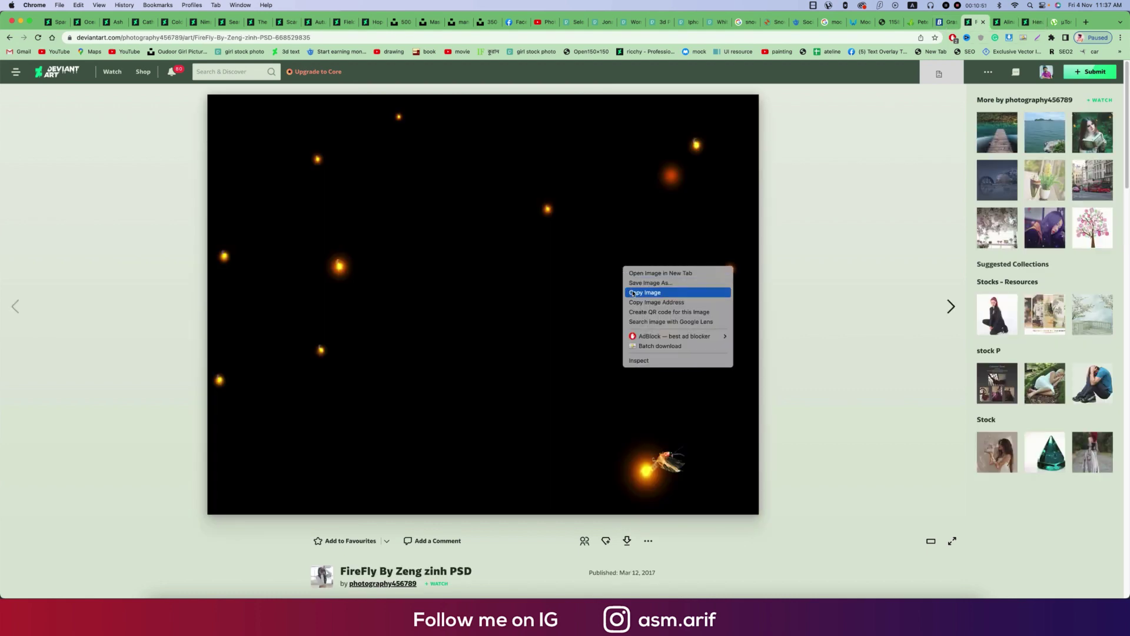
{"action": "left_click", "coordinate": [634, 293]}
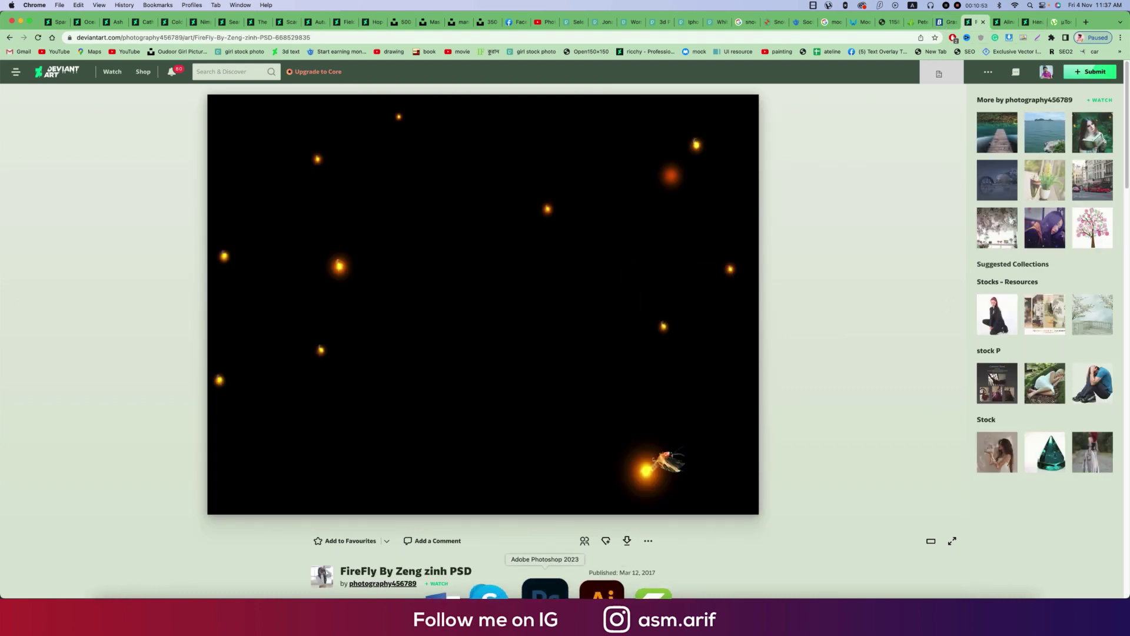
Paste the firefly image into the composite and narrow it horizontally
{"action": "left_click", "coordinate": [544, 589]}
{"action": "key", "text": "super+v"}
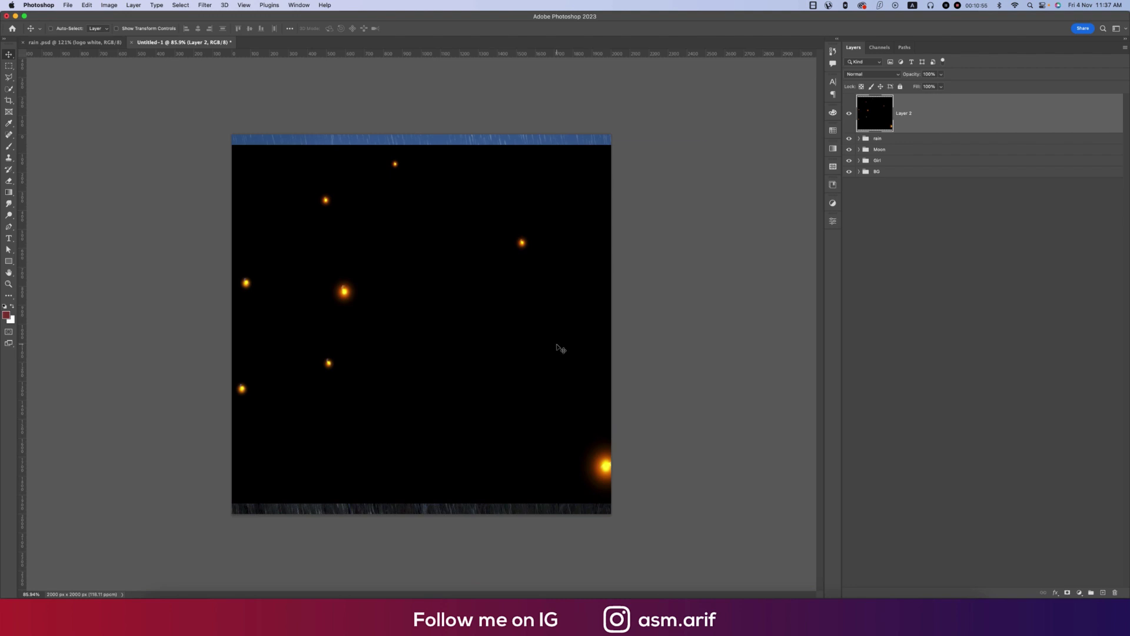
{"action": "key", "text": "super+t"}
{"action": "left_click_drag", "start_coordinate": [702, 324], "coordinate": [611, 323]}
{"action": "key", "text": "Return"}
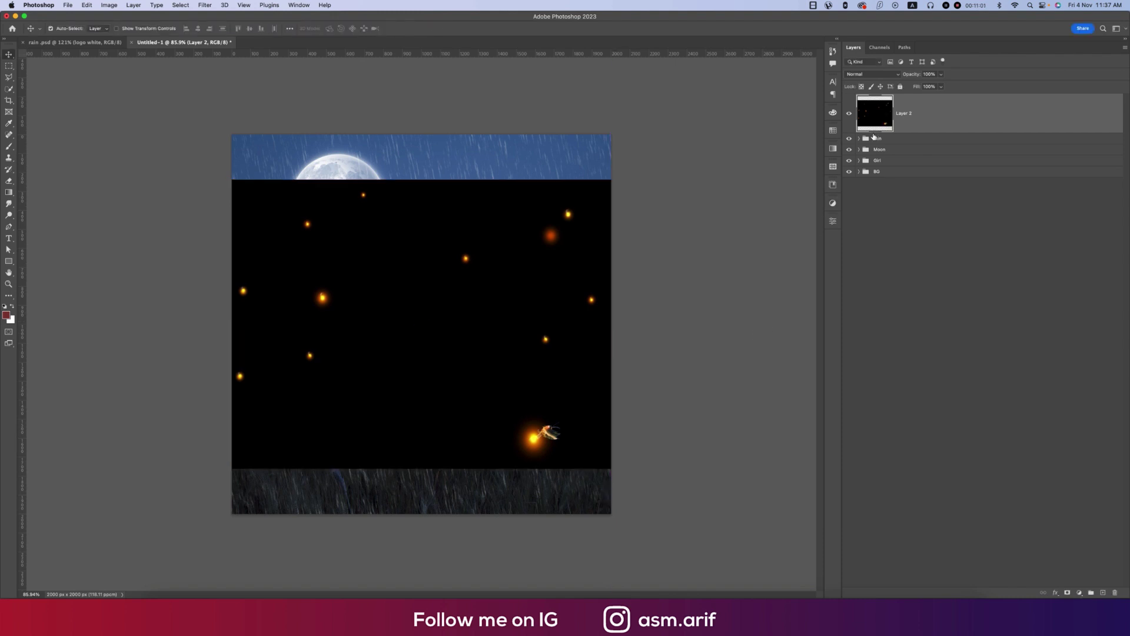
Set the firefly layer to Screen blend mode, then resize it and move it down into the field
{"action": "left_click", "coordinate": [886, 75]}
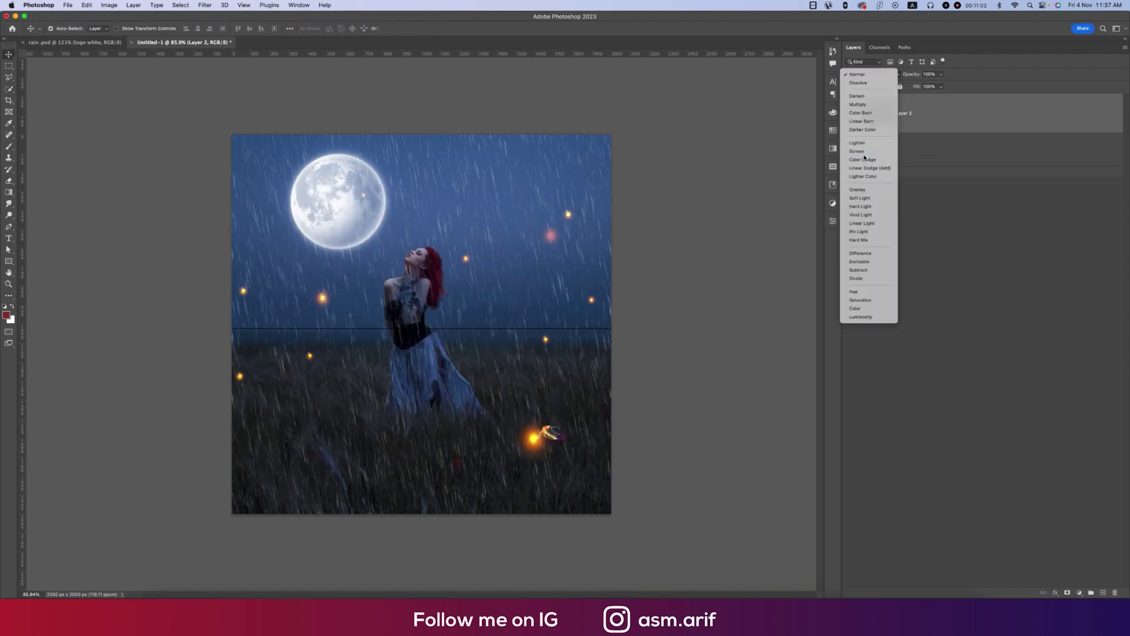
{"action": "left_click", "coordinate": [864, 153]}
{"action": "key", "text": "super+t"}
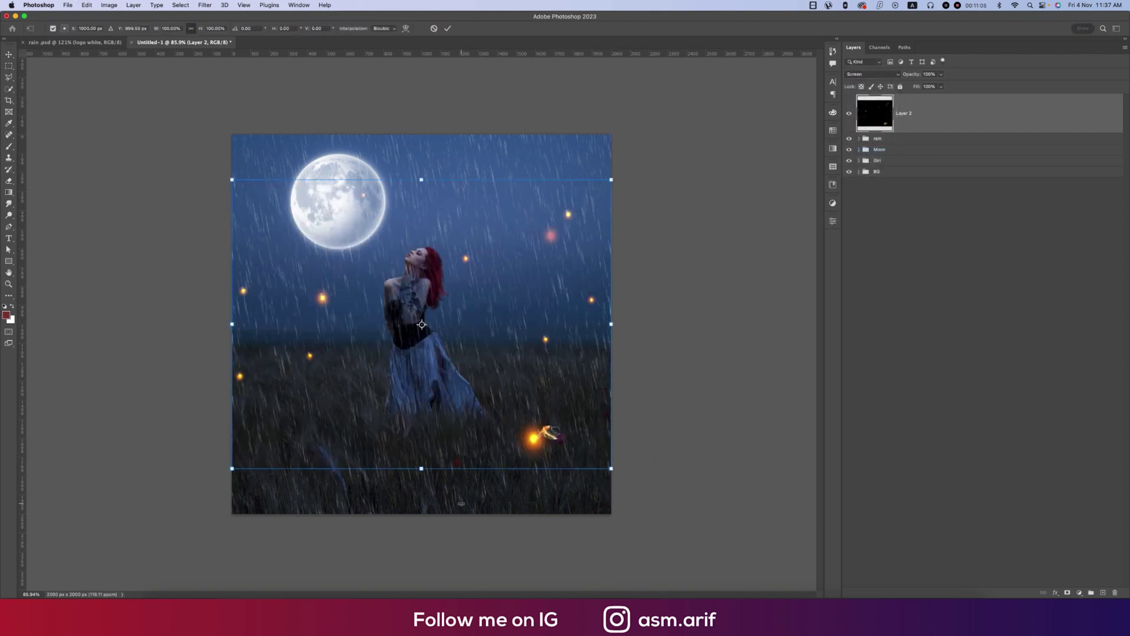
{"action": "left_click_drag", "start_coordinate": [509, 451], "coordinate": [454, 370]}
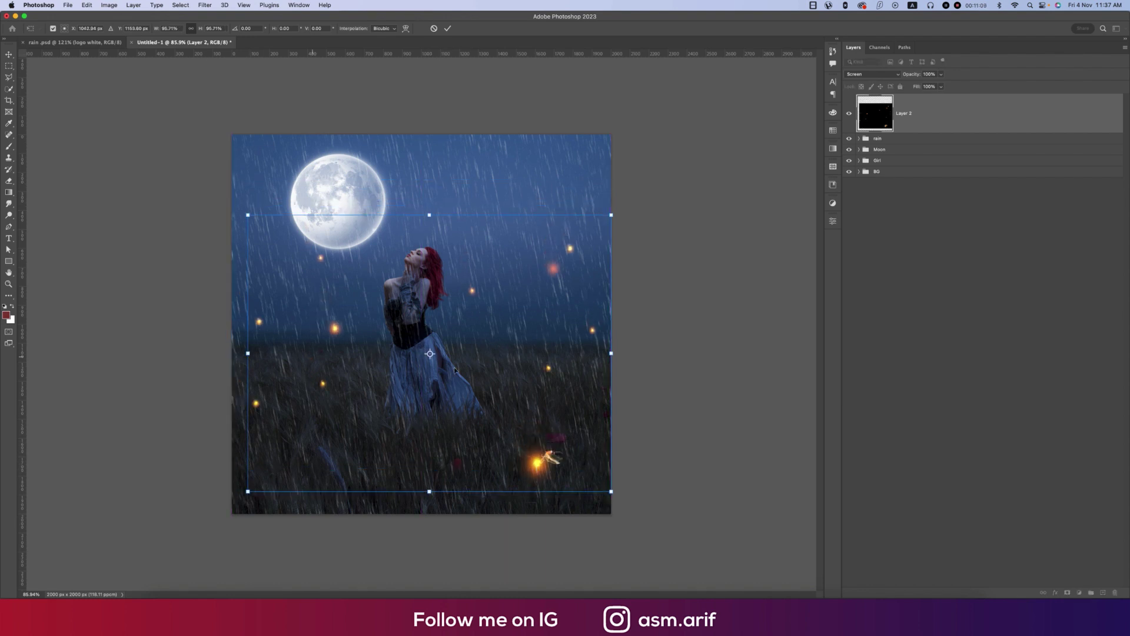
{"action": "key", "text": "Return"}
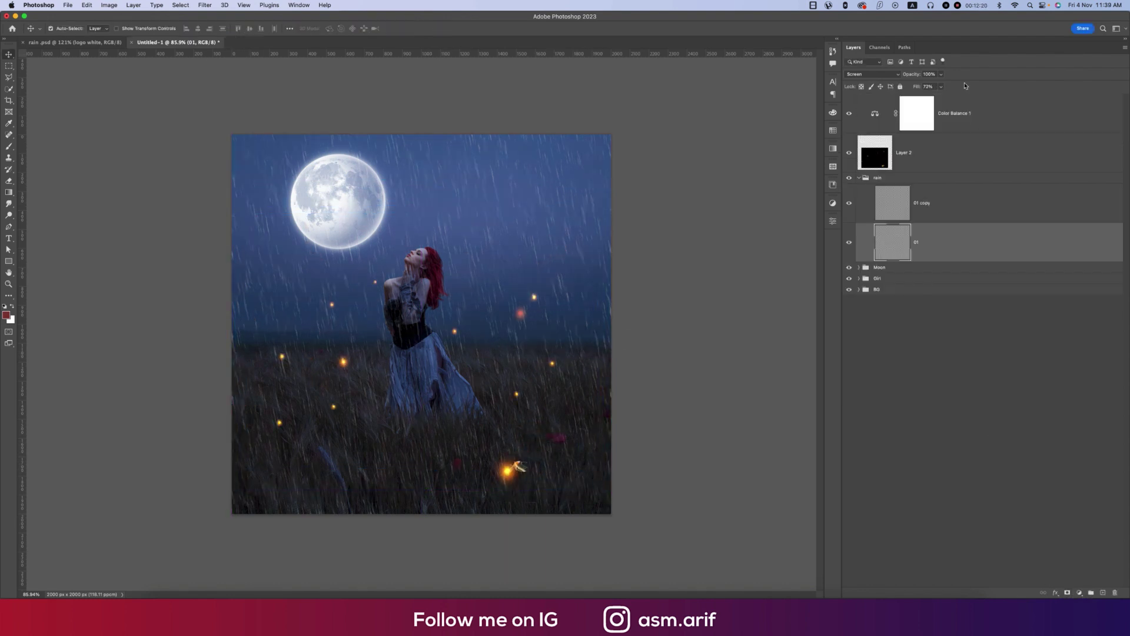
Select all layers from Color Balance 1 down to BG and convert them into one smart object
{"action": "left_click", "coordinate": [959, 115]}
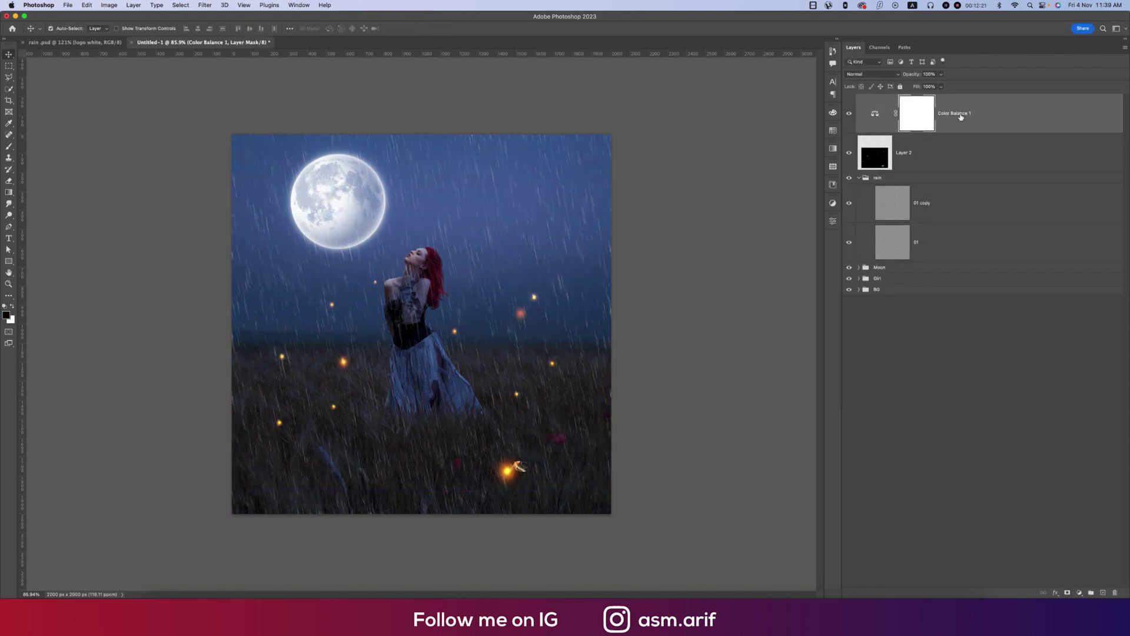
{"action": "left_click", "coordinate": [948, 291], "text": "shift"}
{"action": "right_click", "coordinate": [948, 291]}
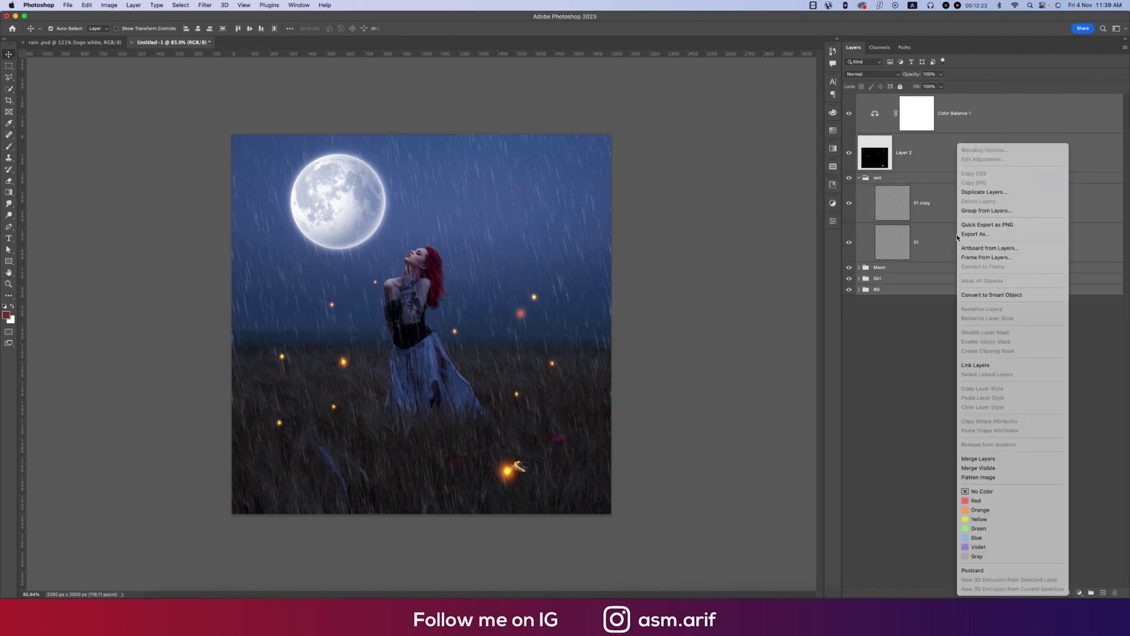
{"action": "left_click", "coordinate": [969, 295]}
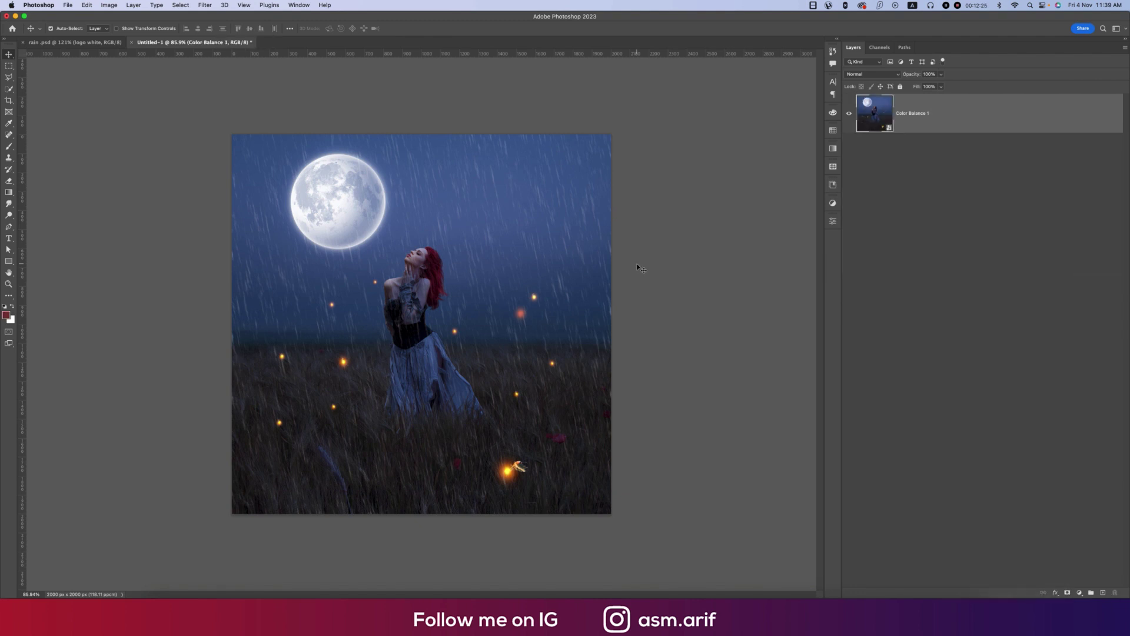
Launch Nik Collection's Color Efex Pro 4 filter on the smart object
{"action": "left_click", "coordinate": [210, 7]}
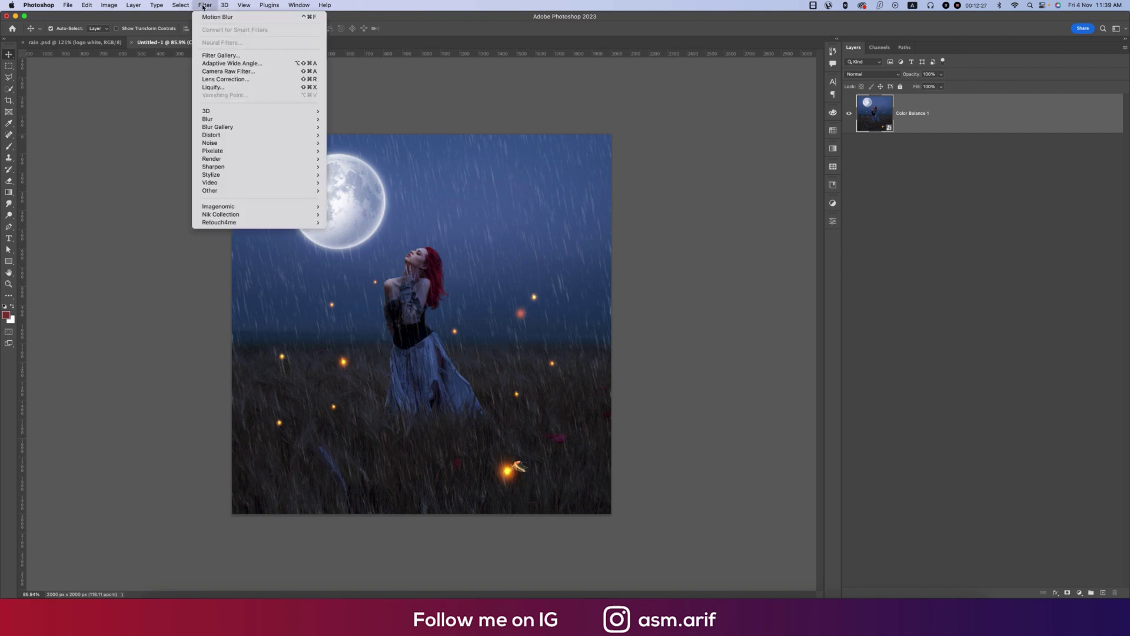
{"action": "mouse_move", "coordinate": [255, 216]}
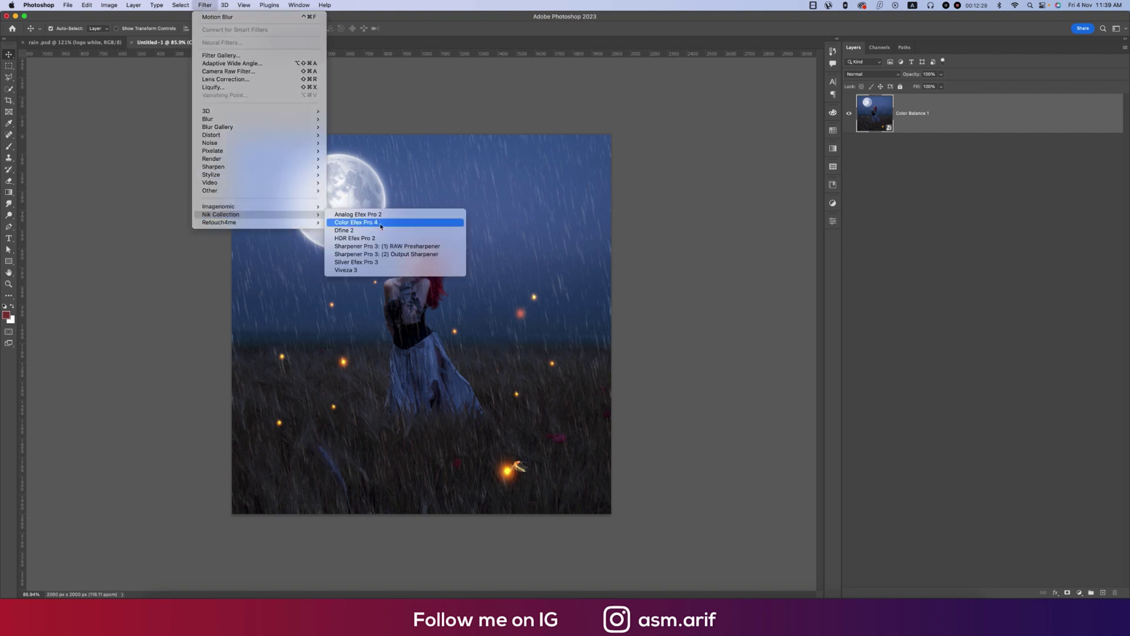
{"action": "left_click", "coordinate": [380, 223]}
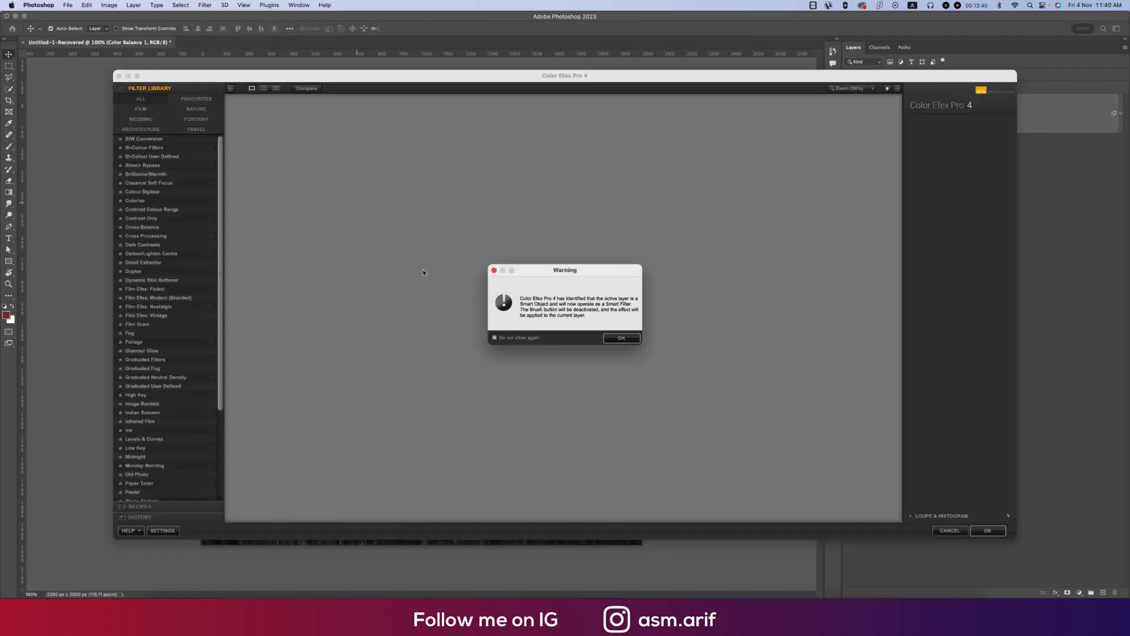
Dismiss the warning, apply Cross Processing method C01, and return the result to Photoshop
{"action": "left_click", "coordinate": [628, 338]}
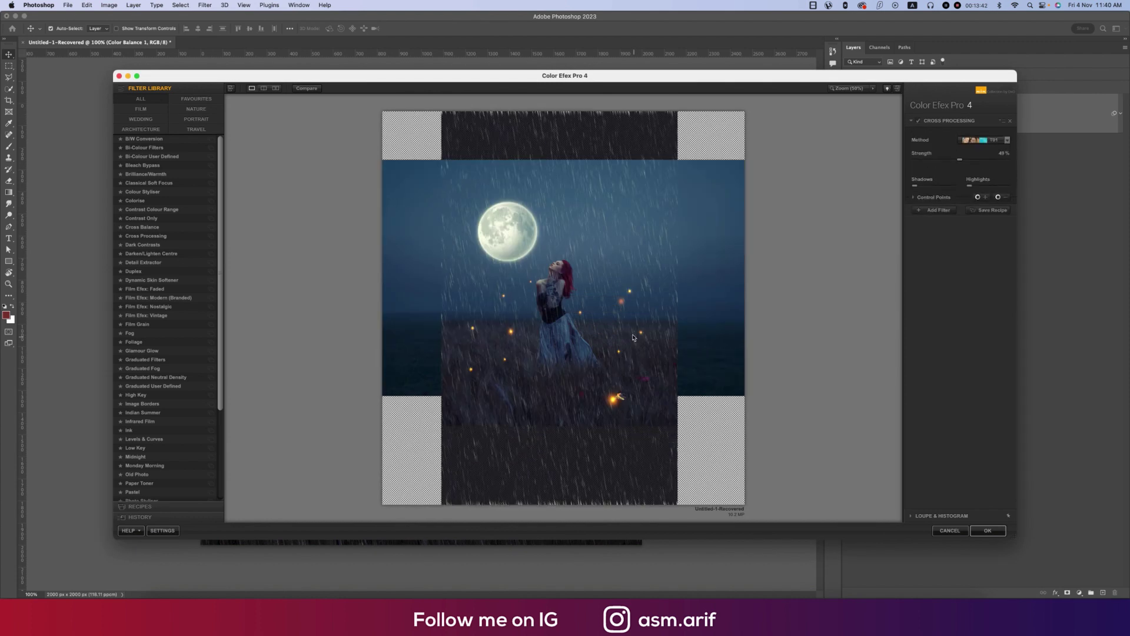
{"action": "left_click", "coordinate": [975, 141]}
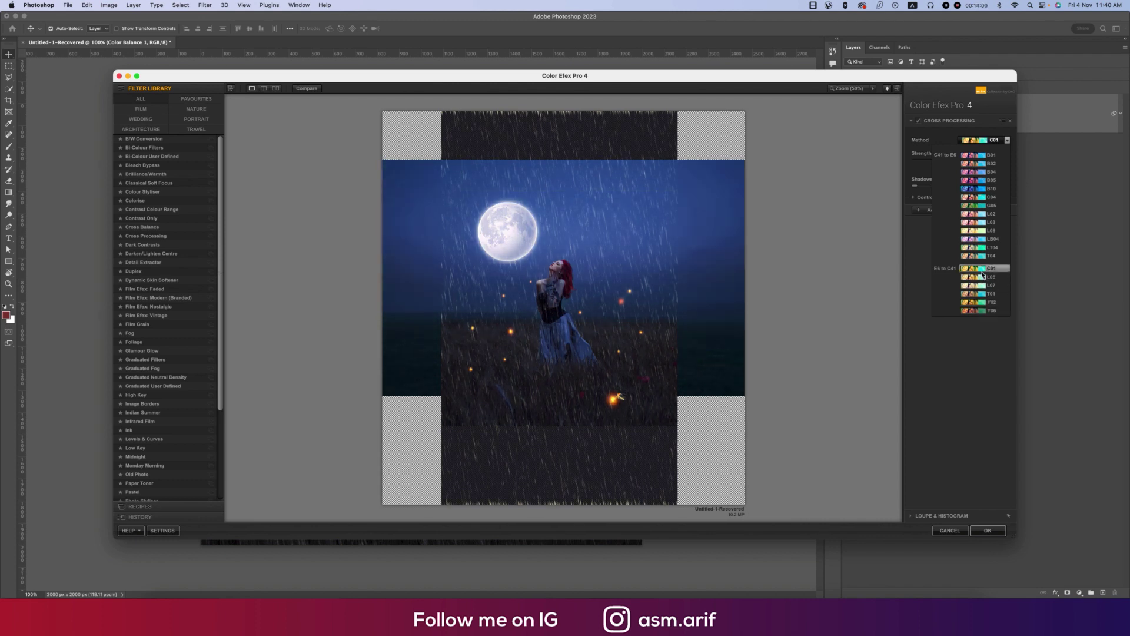
{"action": "left_click", "coordinate": [982, 275]}
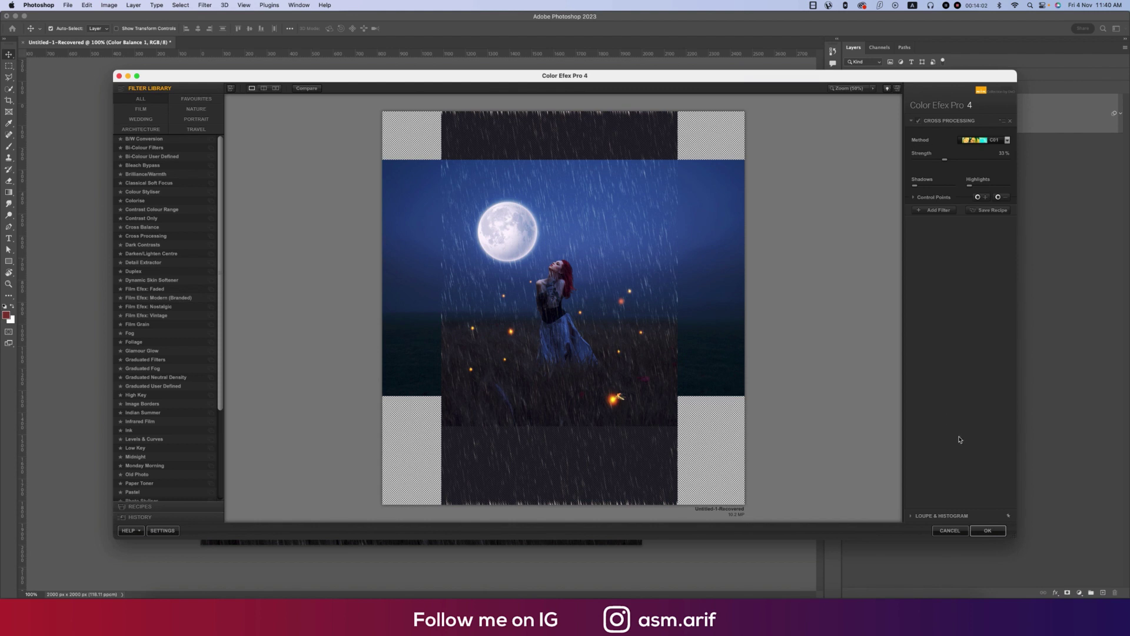
{"action": "left_click", "coordinate": [988, 531]}
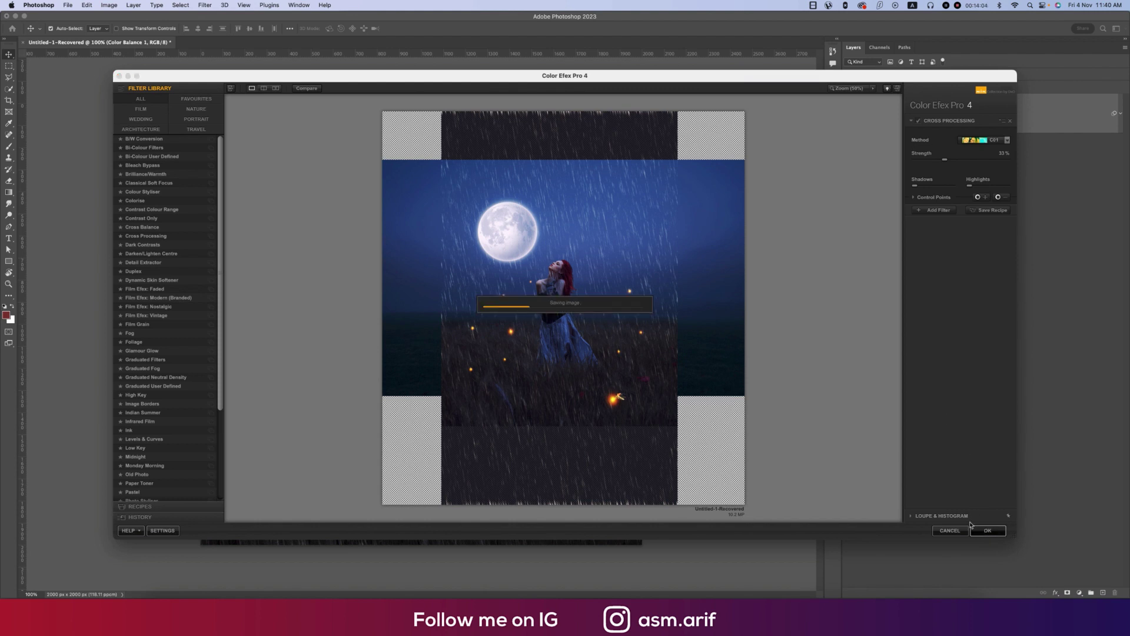